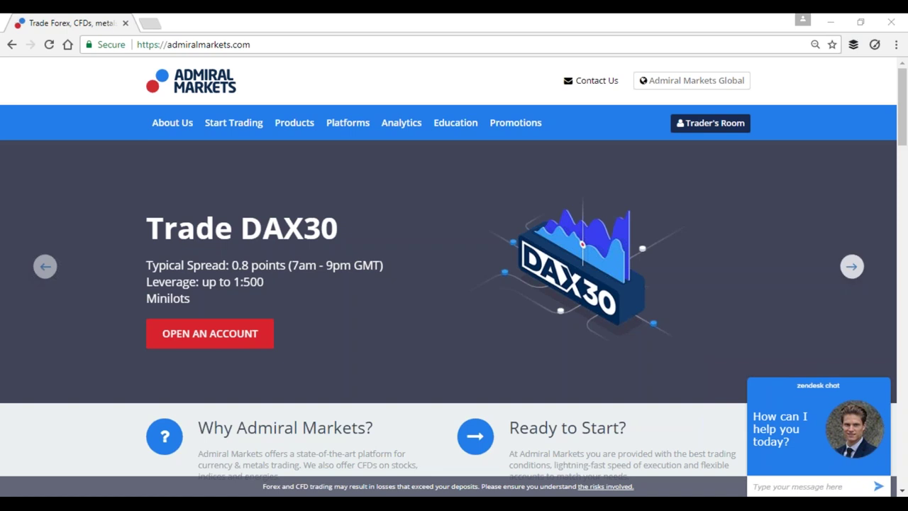
Step: Look over the Admiral Markets home page, including its trading platform, product and analytics offerings
drag(902, 112, 897, 359)
scroll(454, 213, up, 4)
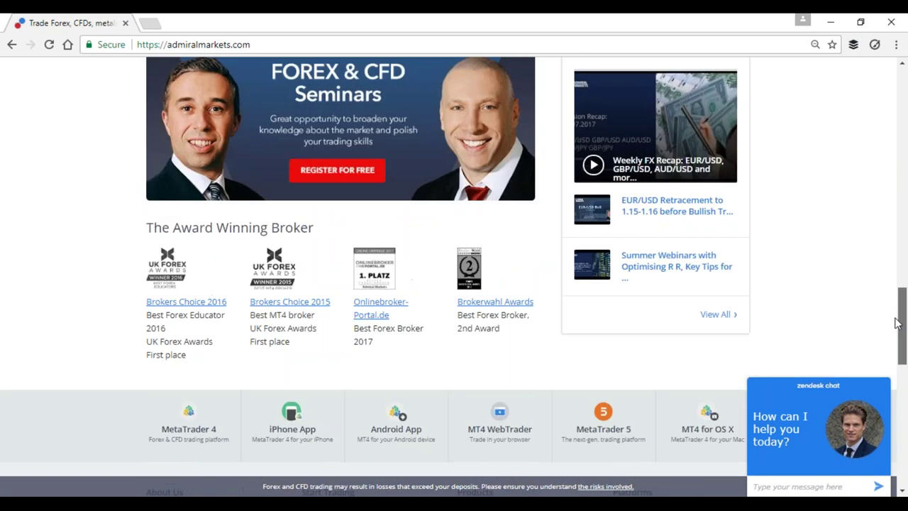
scroll(329, 244, up, 1)
scroll(329, 244, up, 15)
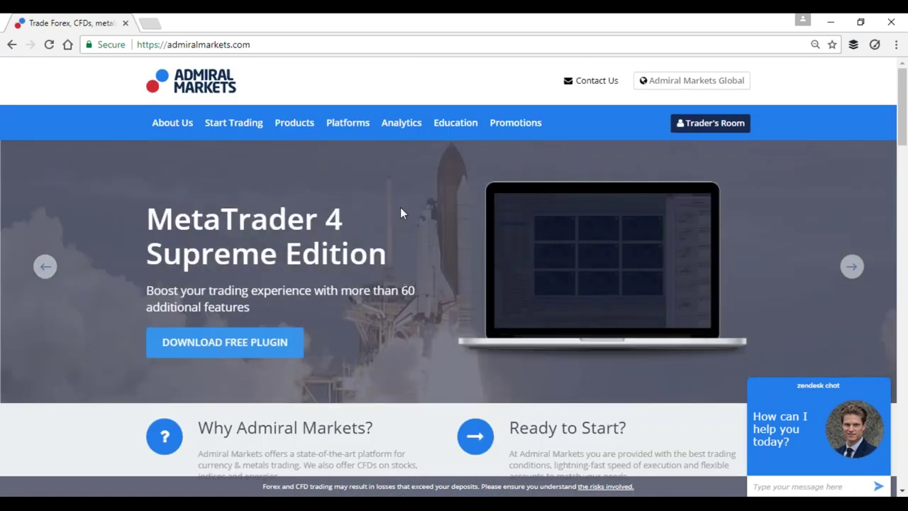
mouse_move(437, 128)
mouse_move(352, 137)
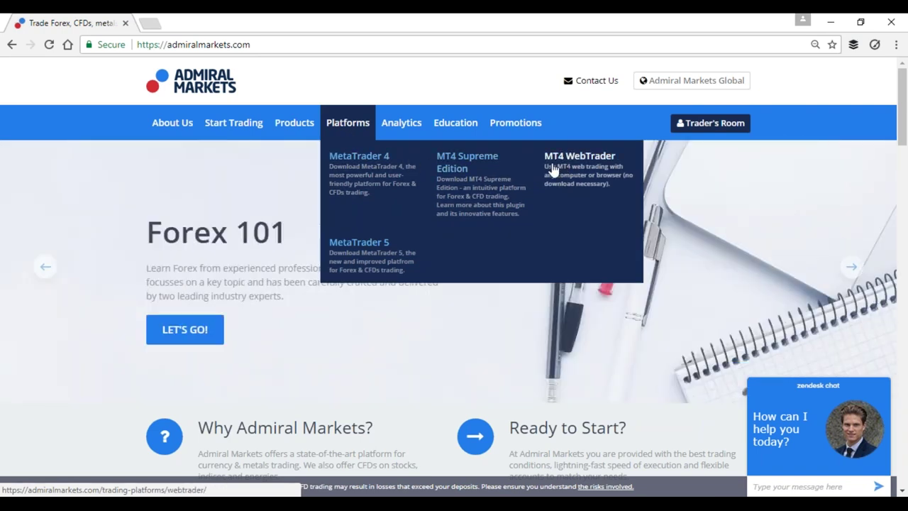
mouse_move(313, 137)
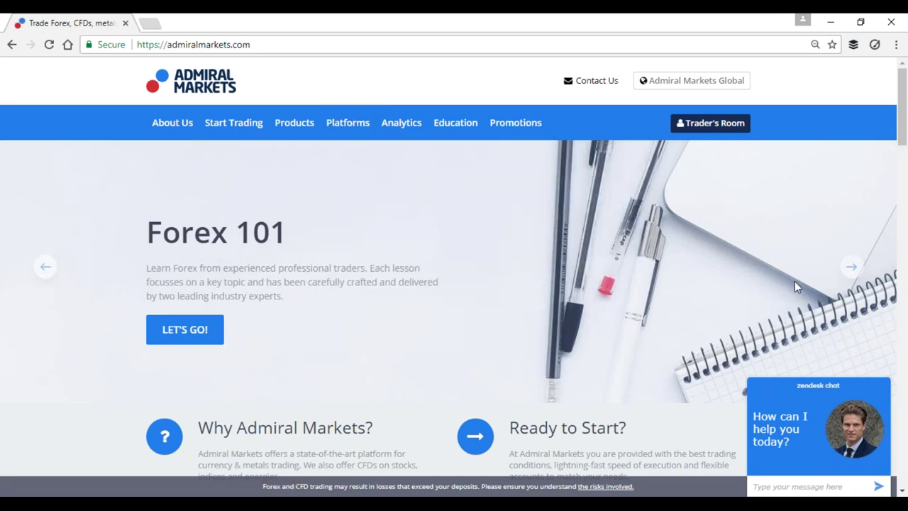
mouse_move(399, 134)
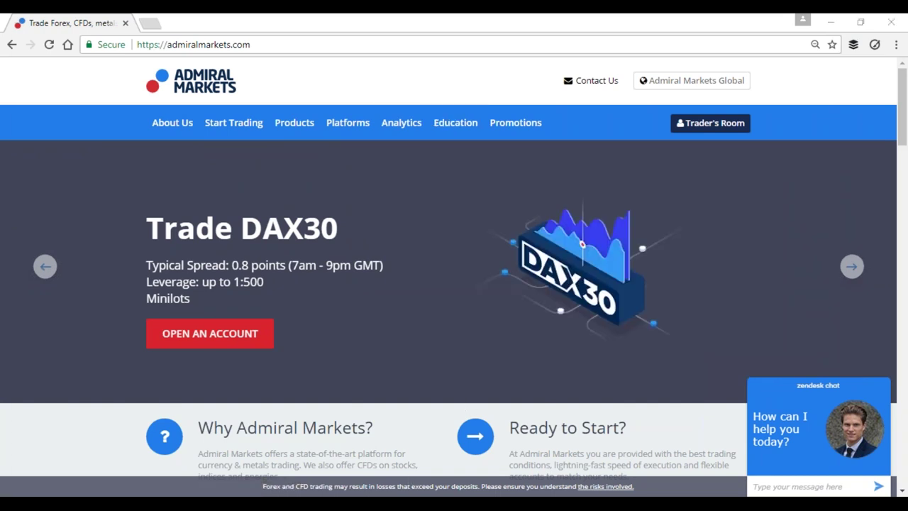
Step: Switch to MetaTrader 4 and load the Admiral Markets chart profile
drag(0, 98, 645, 102)
double_click(646, 102)
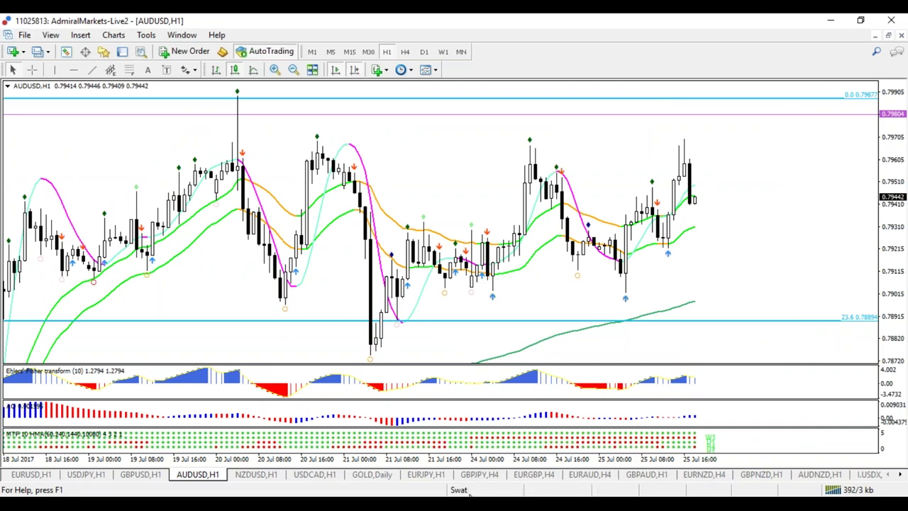
mouse_move(682, 204)
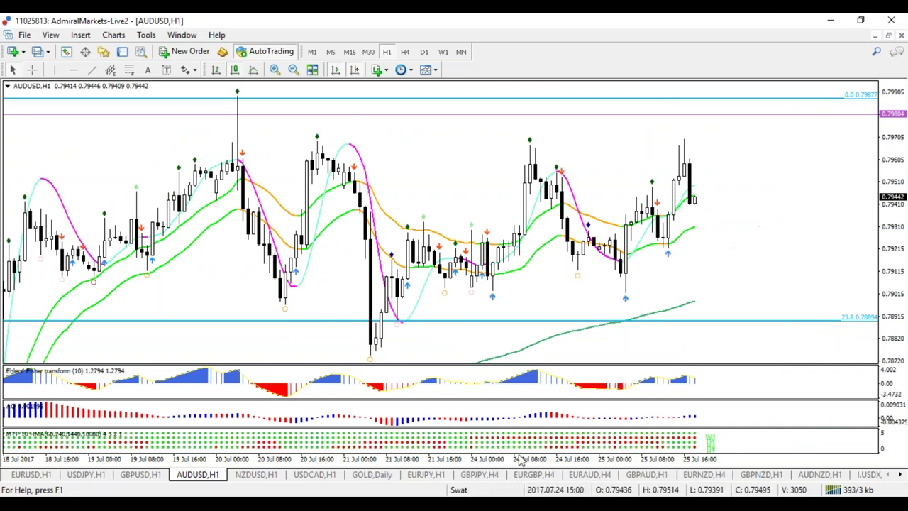
click(459, 490)
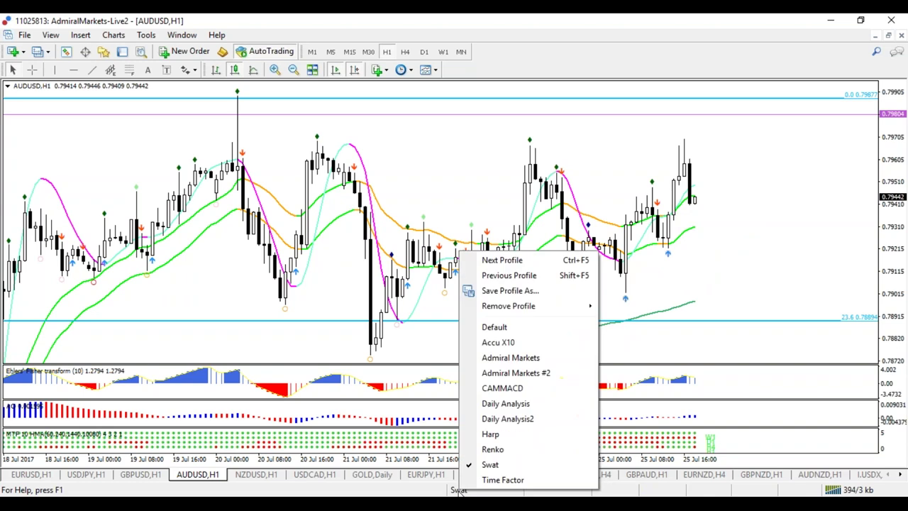
click(511, 357)
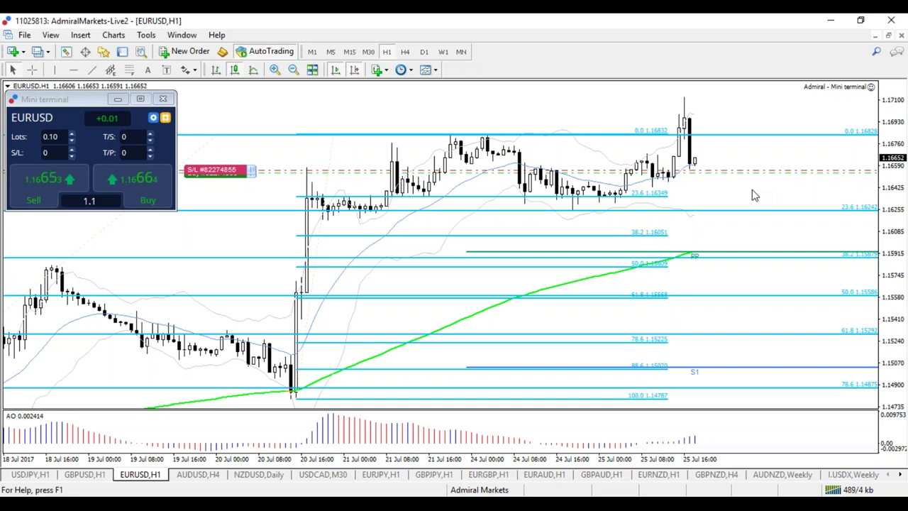
Step: Draw a falling trendline on the EURUSD H1 chart along the 24 July highs, ending at about 1.1624 on 25 July
click(93, 70)
drag(492, 136, 662, 212)
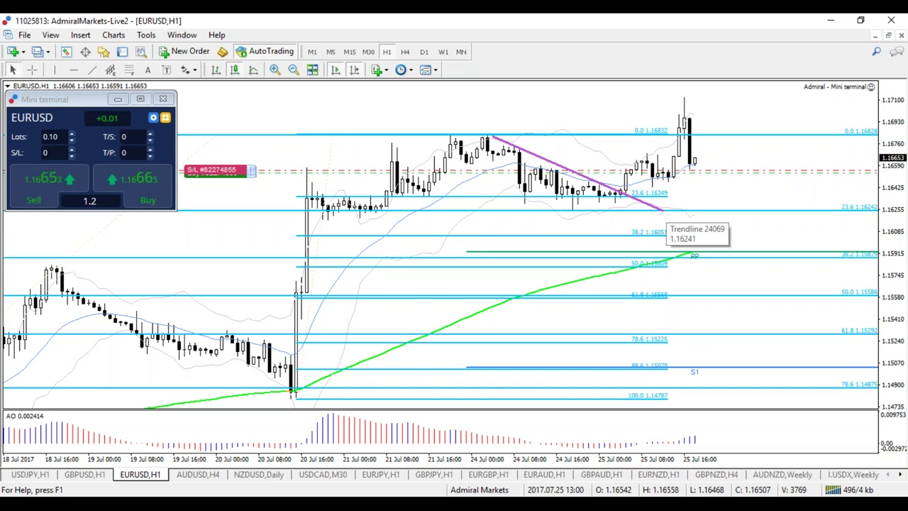
key(BackSpace)
text(1)
key(BackSpace)
text(2)
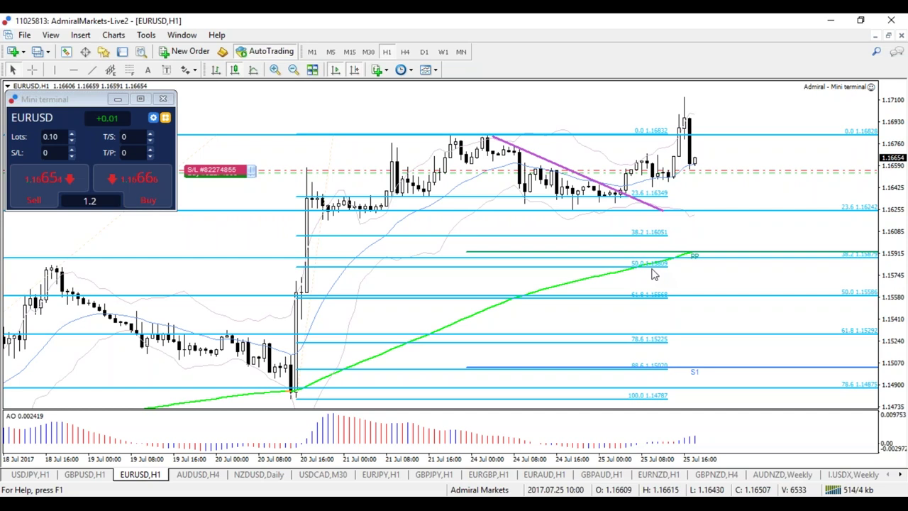
Step: Trace the falling zigzag price swings beneath the trendline with a freehand mark, and clear the mark
middle_click(498, 212)
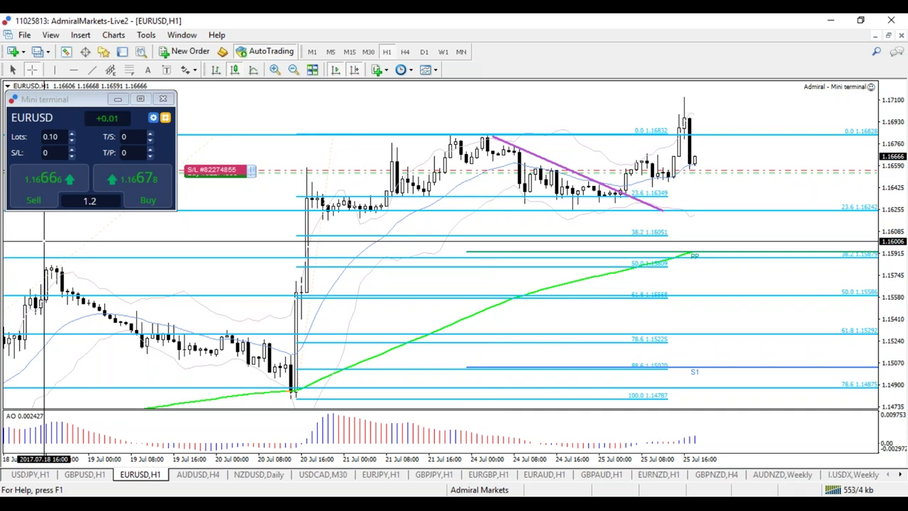
mouse_move(495, 140)
mouse_down()
mouse_move(575, 203)
mouse_move(611, 213)
mouse_up()
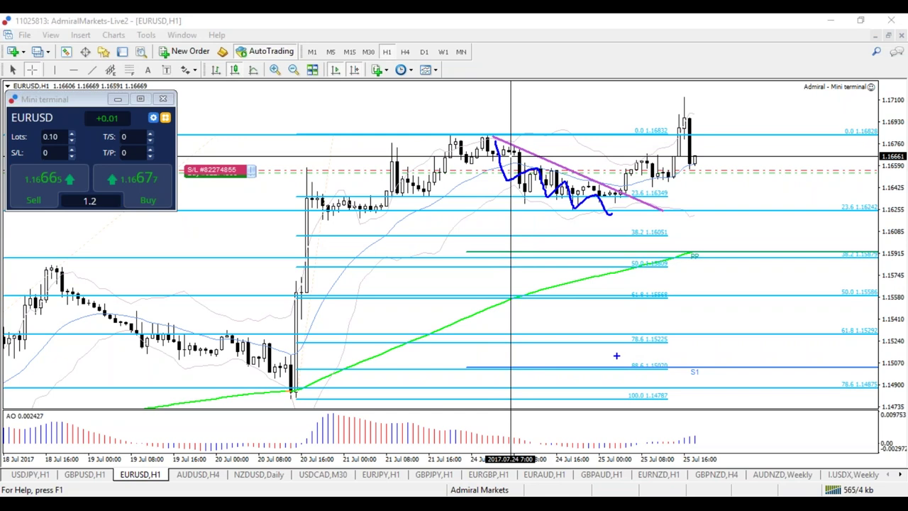
key(Escape)
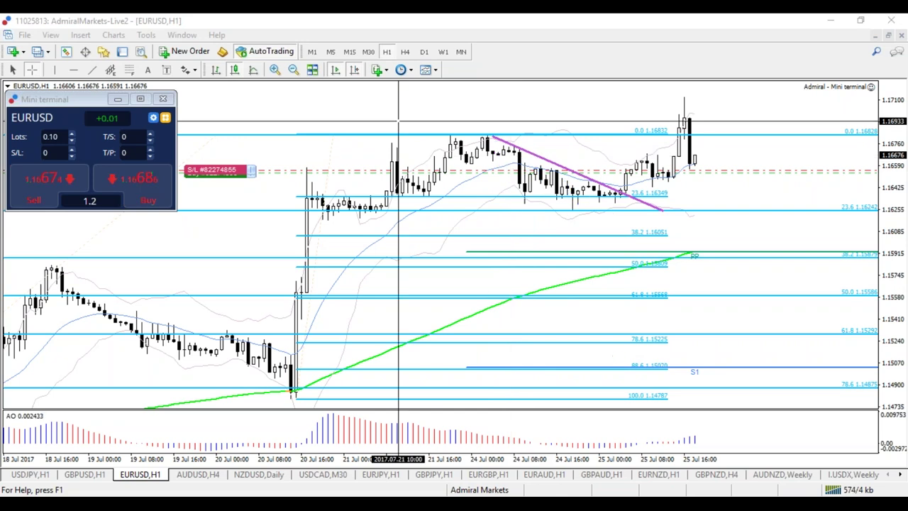
Step: Draw a second, gently falling trendline under the 24 July lows to form the lower side of the wedge
click(91, 69)
drag(525, 205, 659, 216)
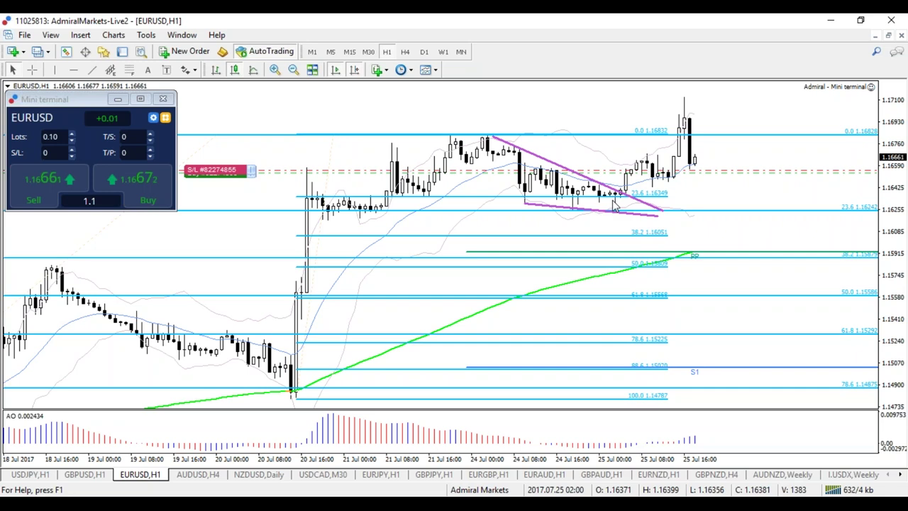
key(Up)
key(Down)
key(Up)
key(Down)
key(Up)
key(Down)
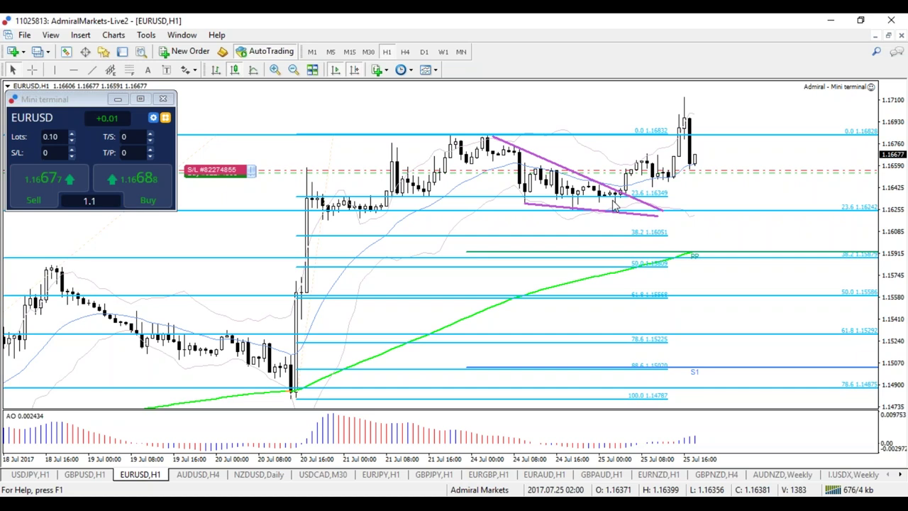
key(Up)
key(Down)
key(Up)
key(Down)
key(Up)
key(Down)
key(Up)
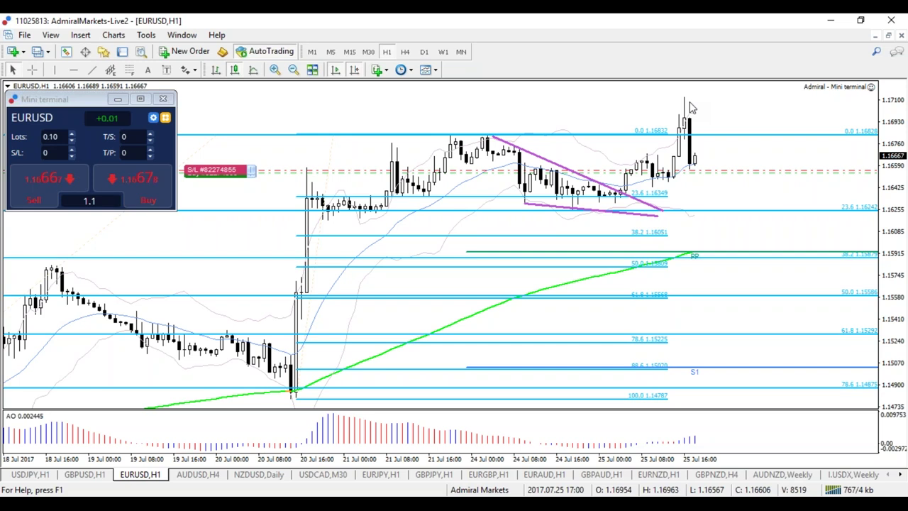
key(BackSpace)
text(2)
key(BackSpace)
text(3)
key(BackSpace)
text(2)
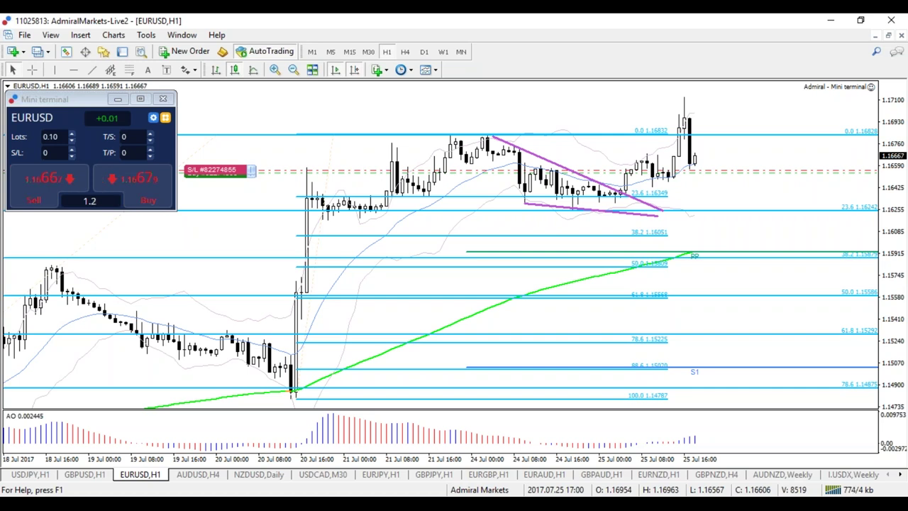
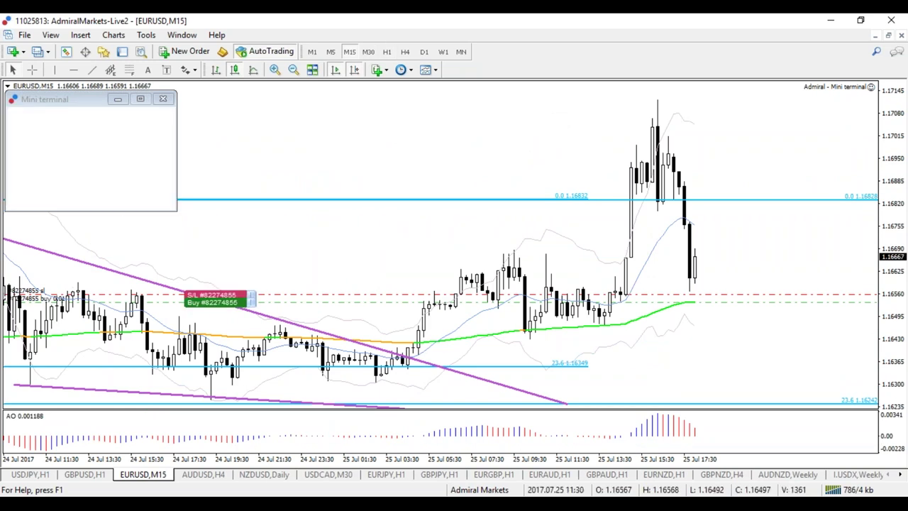
Step: Shorten the wedge's upper trendline on the EURUSD M15 chart so it ends at about 1.1626
key(minus)
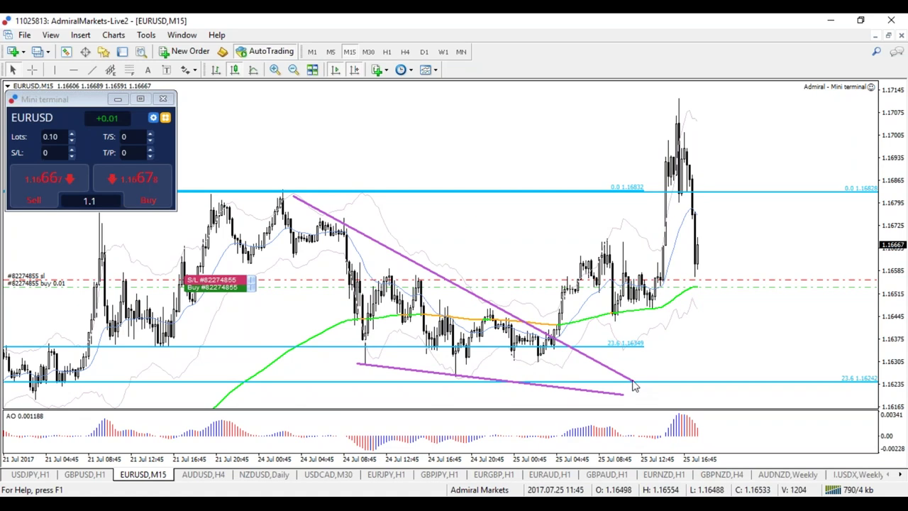
drag(633, 382, 603, 375)
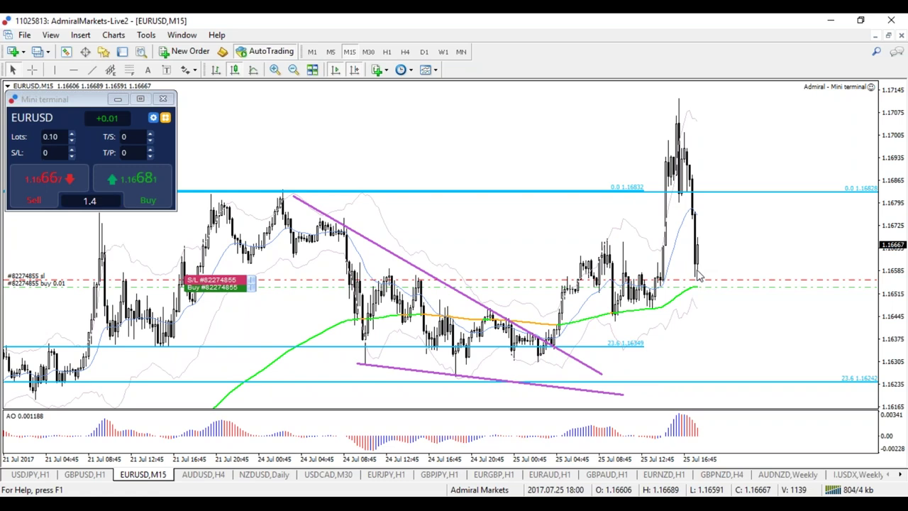
Step: Examine the falling wedge and the breakout above it on the EURUSD H1 timeframe
text(h1)
key(Return)
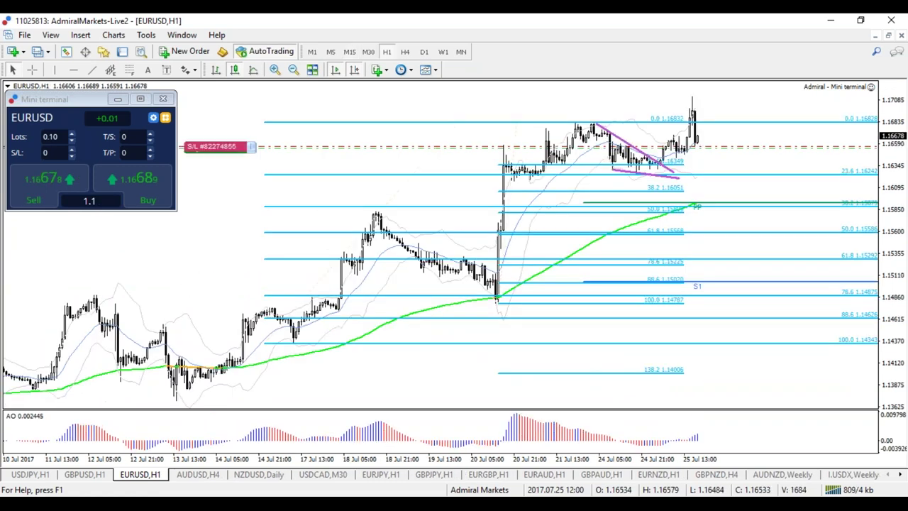
key(minus)
key(plus)
key(plus)
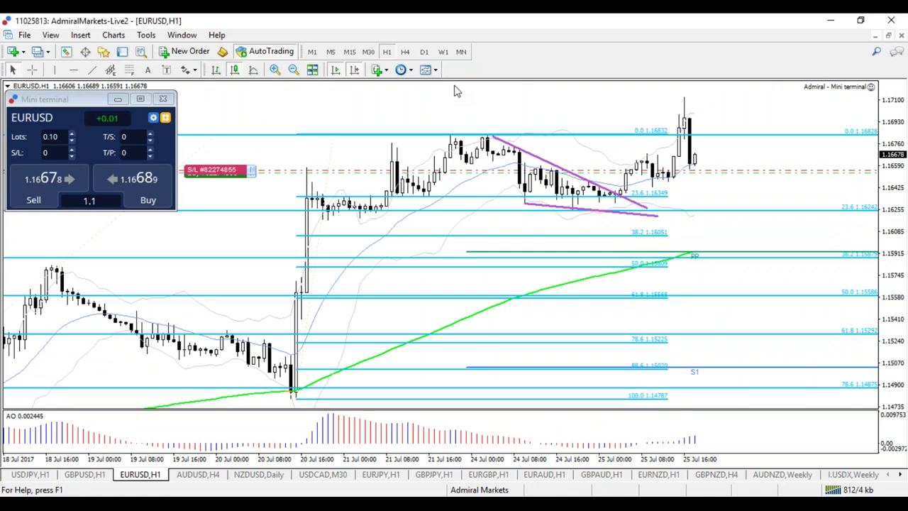
Step: On the EURUSD M15 chart, sketch a blue triangle with an upward breakout arrow and a red falling arrow, and clear the marks
click(350, 52)
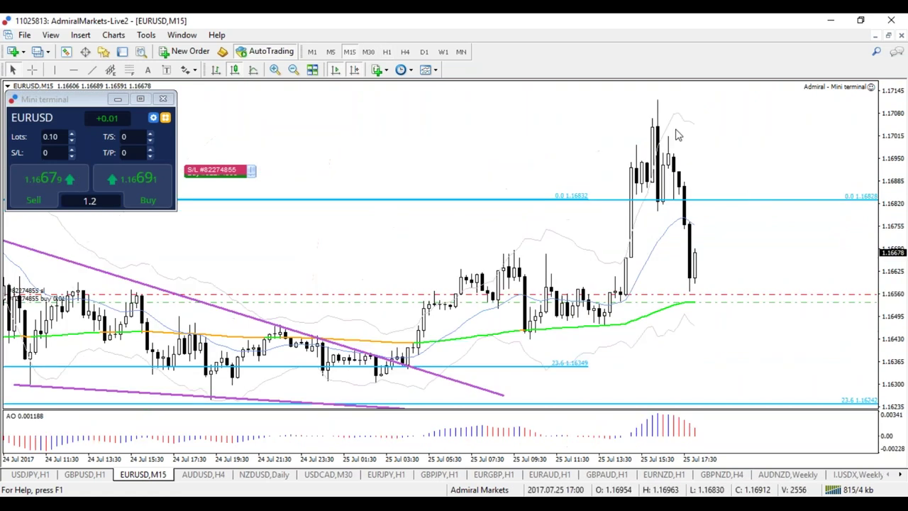
key(ctrl+2)
drag(671, 121, 805, 172)
click(660, 193)
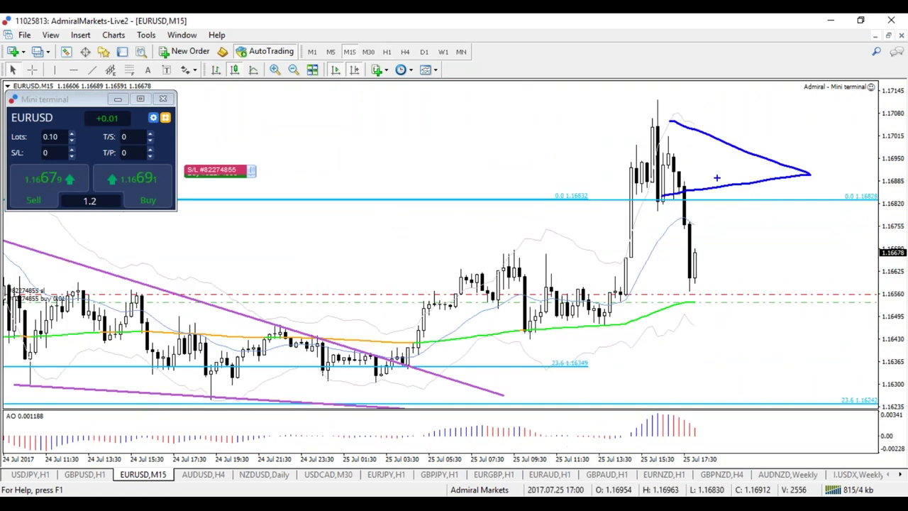
mouse_move(759, 151)
mouse_down()
mouse_move(797, 132)
mouse_move(802, 112)
mouse_move(813, 117)
mouse_up()
mouse_move(672, 153)
mouse_down()
mouse_move(724, 314)
mouse_move(715, 303)
mouse_up()
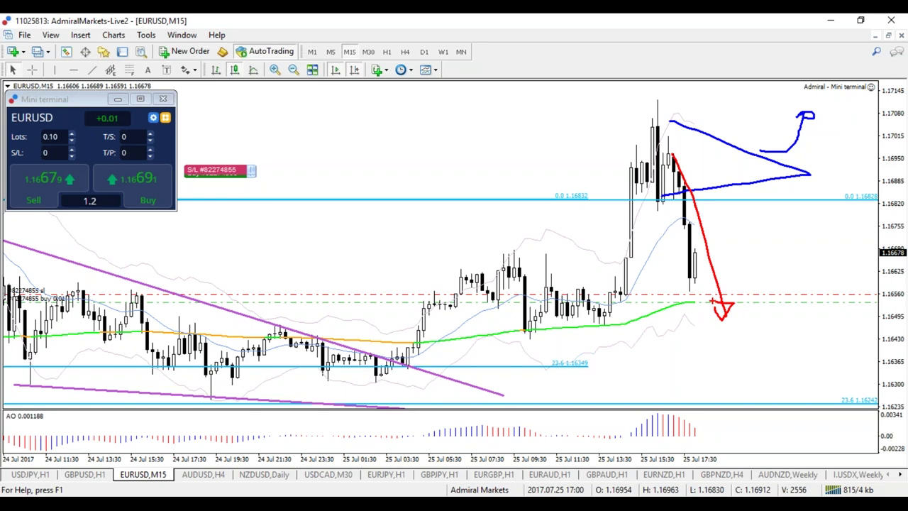
key(Escape)
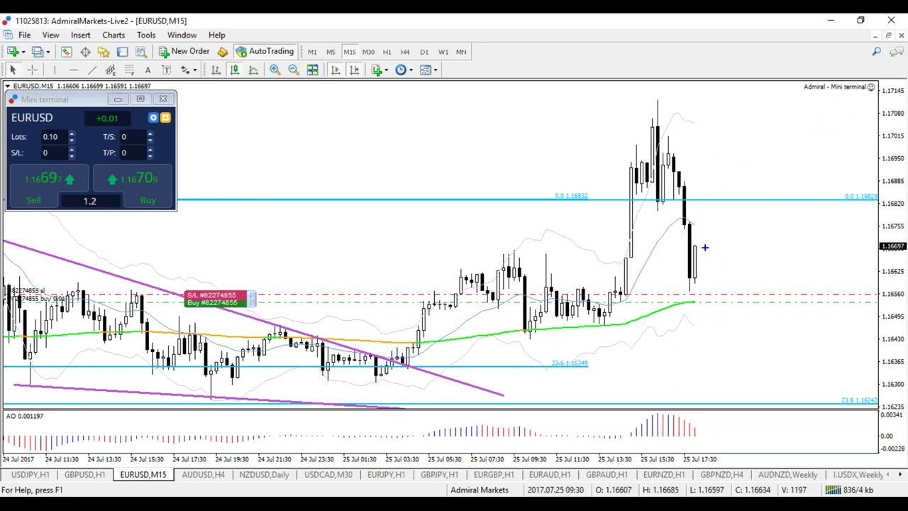
Step: Sketch a zigzag of alternating blue rises and red falls beyond the latest M15 candles
mouse_move(672, 148)
mouse_down()
mouse_move(795, 194)
mouse_move(691, 270)
mouse_move(738, 178)
mouse_move(772, 253)
mouse_move(795, 197)
mouse_move(818, 229)
mouse_move(860, 150)
mouse_up()
key(Escape)
key(r)
key(b)
key(r)
key(b)
key(r)
Step: Draw a falling red line across the zigzag's peaks, point out its breakout with a green arrow and circle, and clear all marks
mouse_move(700, 165)
mouse_down()
mouse_move(873, 217)
mouse_move(841, 183)
mouse_move(833, 185)
mouse_up()
key(g)
mouse_move(828, 115)
mouse_down()
mouse_move(822, 161)
mouse_move(832, 168)
mouse_move(822, 168)
mouse_up()
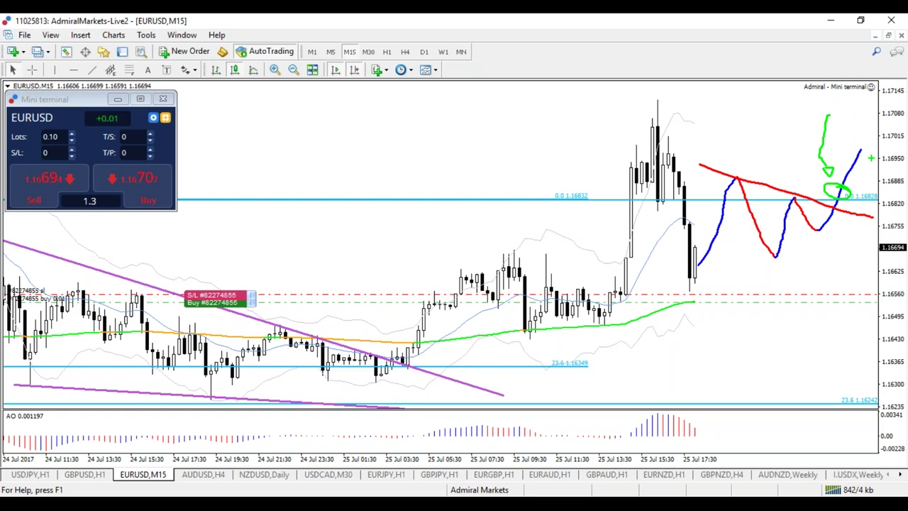
key(e)
Step: Trace the latest M15 price drop with a red freehand curve
key(r)
drag(666, 128, 728, 268)
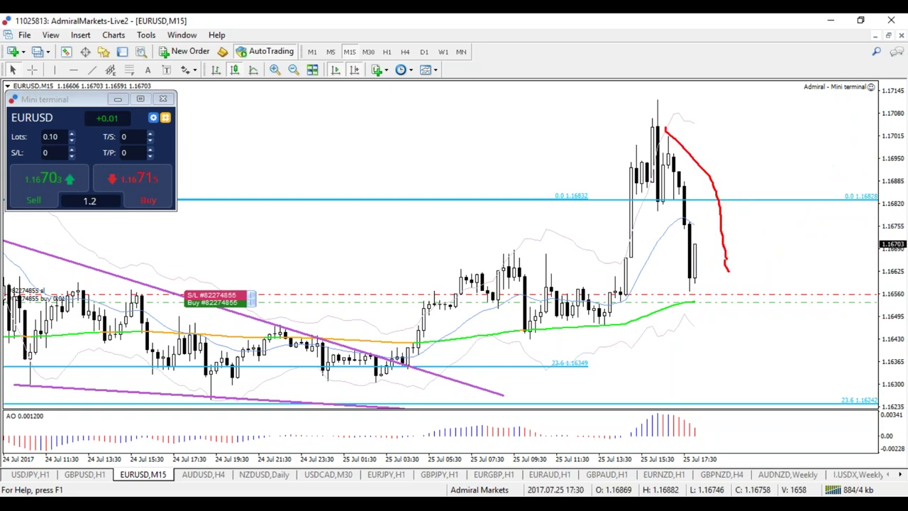
Step: On the EURUSD H1 chart, underline the latest low in blue, sketch a rising arrow from it, and clear the marks
click(387, 51)
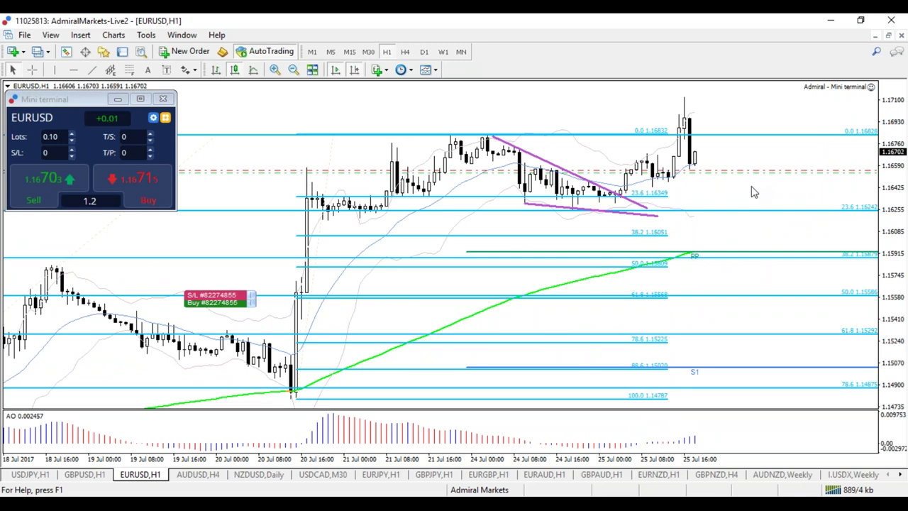
key(ctrl+2)
key(b)
mouse_move(688, 163)
mouse_down()
mouse_move(734, 161)
mouse_move(742, 106)
mouse_move(752, 111)
mouse_move(735, 112)
mouse_up()
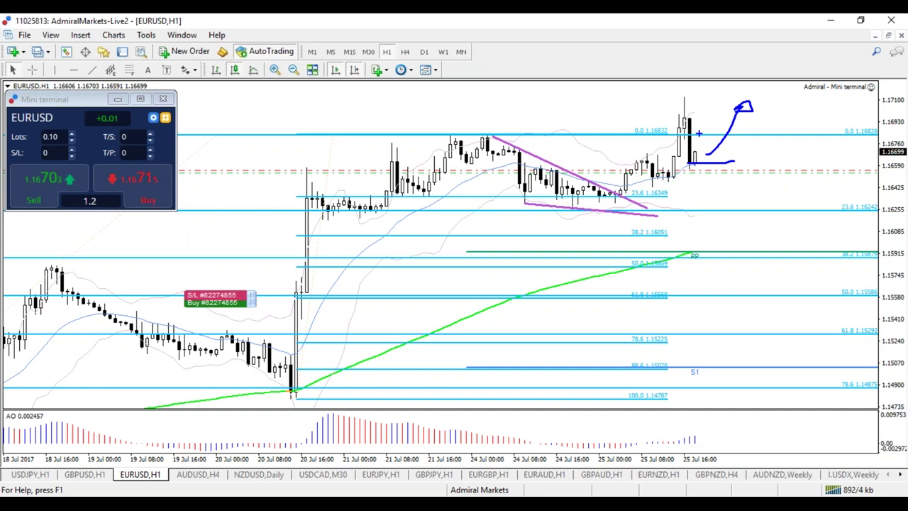
key(Escape)
Step: Sketch a small red sideways zigzag beyond the latest H1 candle, and clear it
key(ctrl+2)
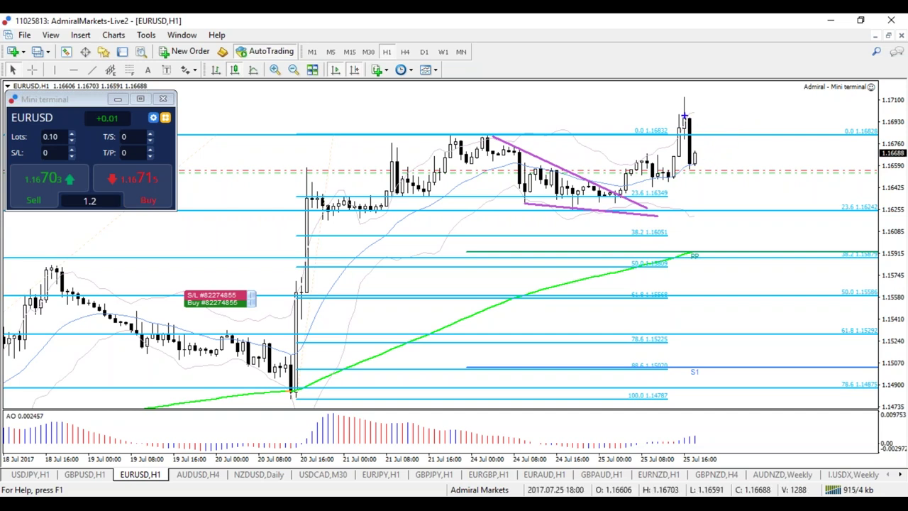
mouse_move(699, 112)
mouse_down()
mouse_move(694, 153)
mouse_move(764, 154)
mouse_up()
key(e)
key(r)
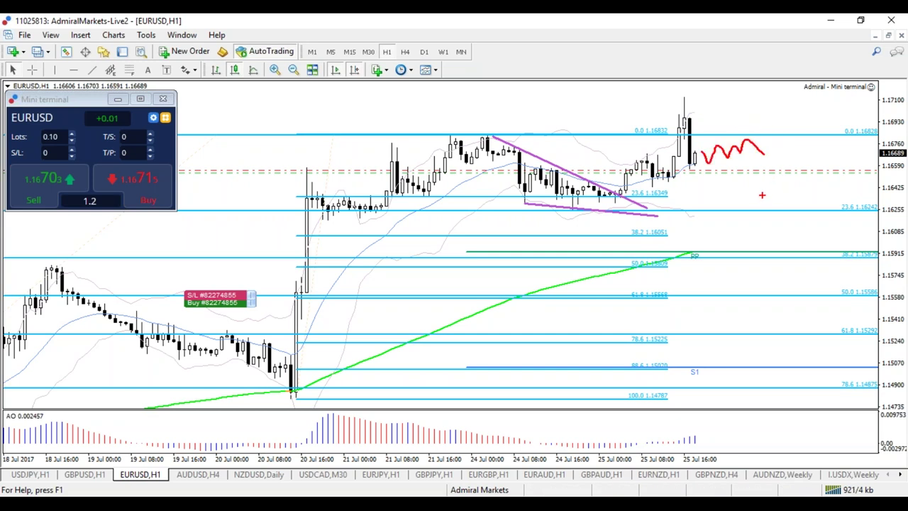
key(Escape)
Step: Examine the recent EURUSD price action on the daily, H1 and H4 timeframes
click(425, 52)
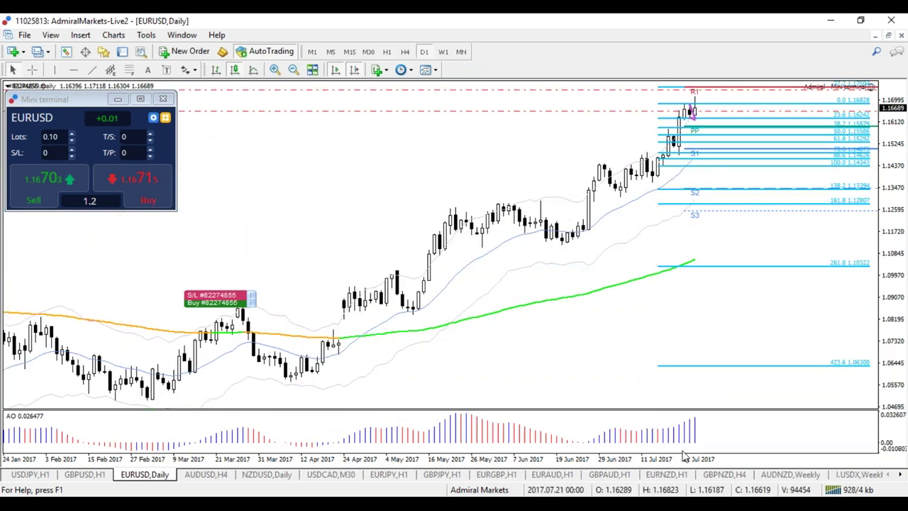
drag(683, 458, 661, 458)
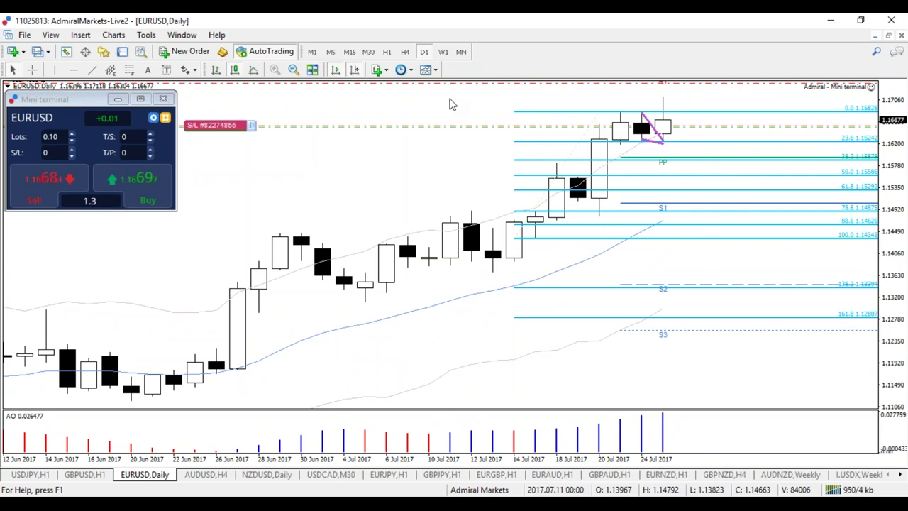
click(387, 53)
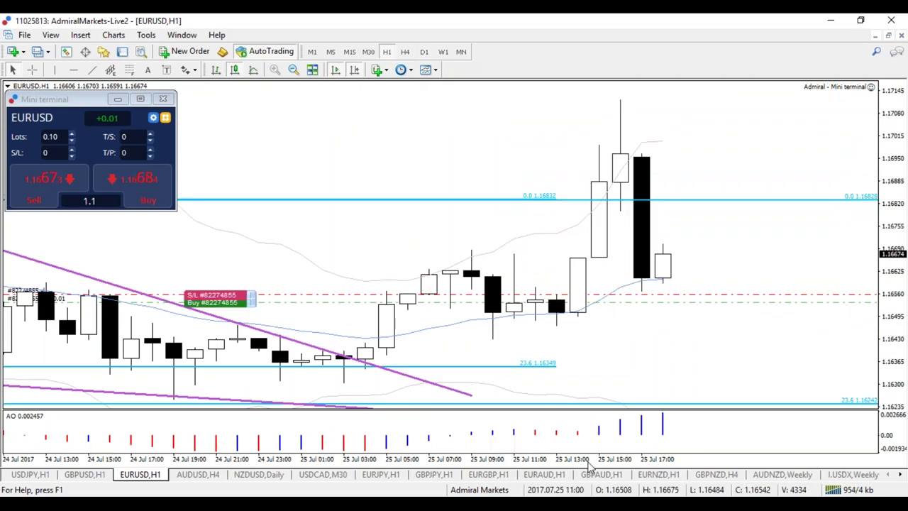
key(minus)
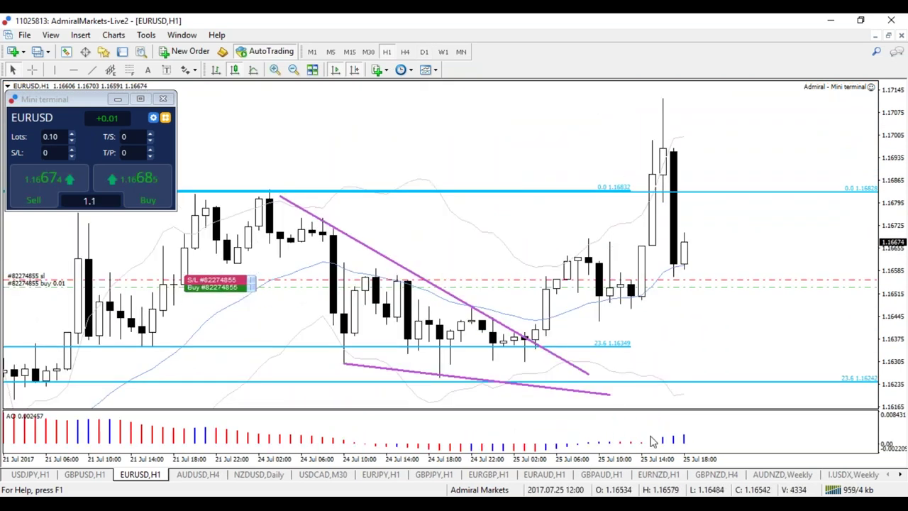
key(minus)
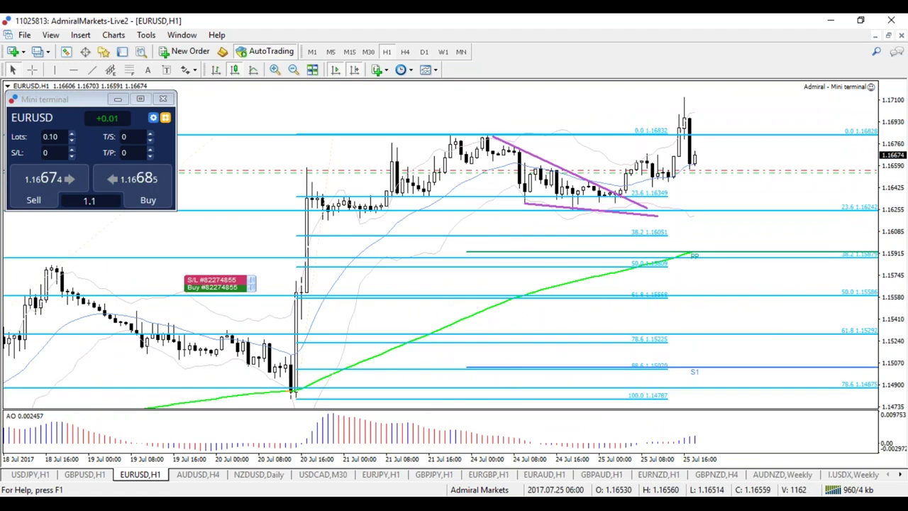
click(406, 53)
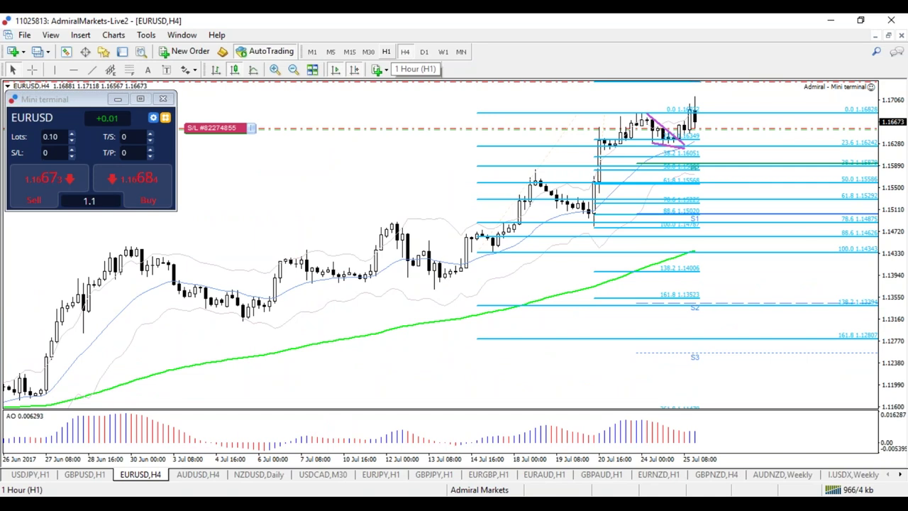
click(387, 52)
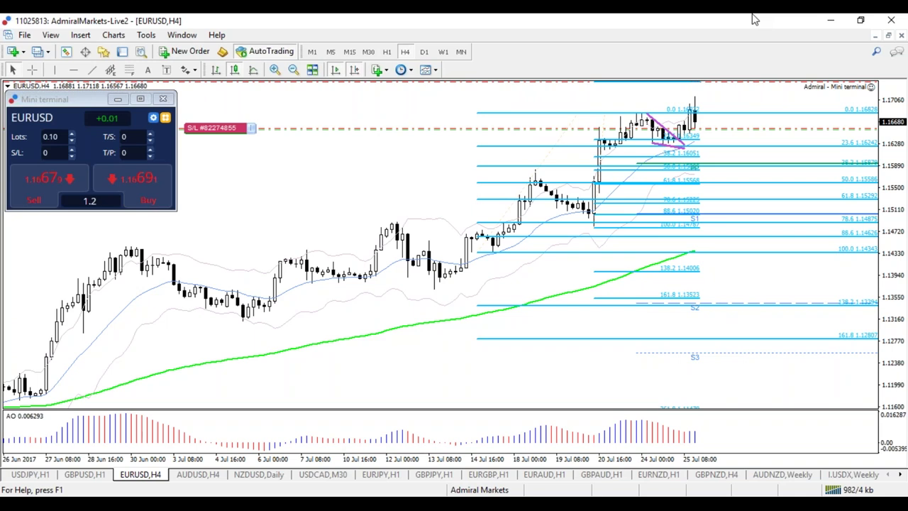
Step: On the EURUSD H1 chart, sketch a red falling path into a blue support zone around the 23.6 Fibonacci level at 1.16242
click(391, 53)
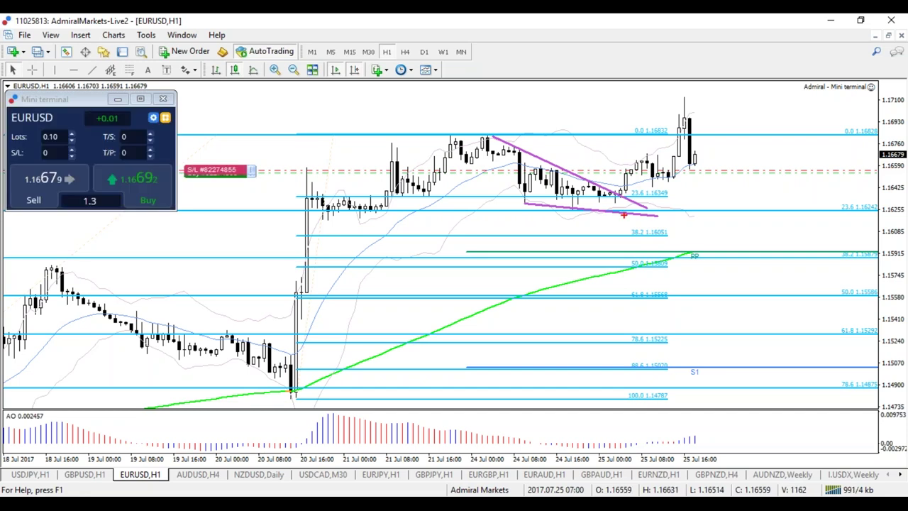
mouse_move(690, 115)
mouse_down()
mouse_move(698, 163)
mouse_move(725, 141)
mouse_move(744, 207)
mouse_up()
mouse_move(366, 211)
mouse_down()
mouse_move(774, 208)
mouse_move(483, 229)
mouse_move(321, 229)
mouse_move(823, 222)
mouse_up()
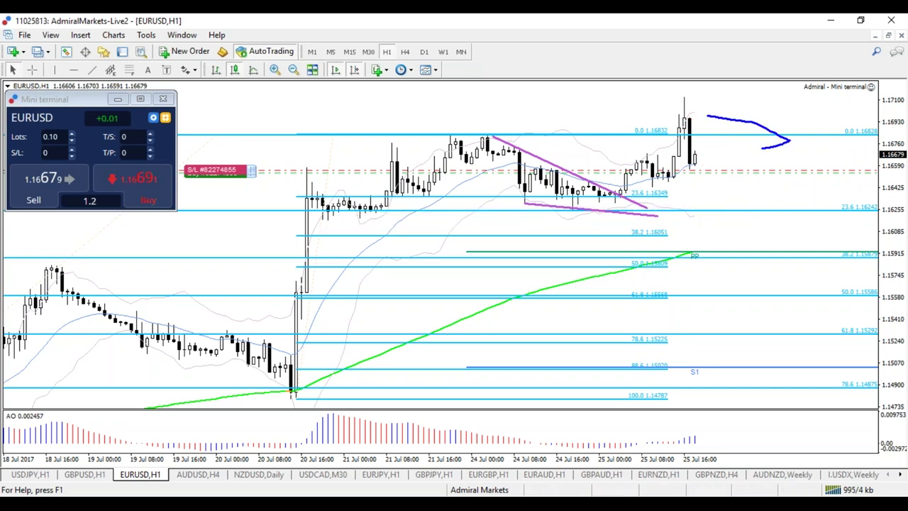
Step: Sketch a blue triangle with a red breakdown path and a blue bounce from the red-circled pivot level, and clear the marks
drag(761, 147, 728, 153)
mouse_move(685, 106)
mouse_down()
mouse_move(708, 159)
mouse_move(767, 204)
mouse_up()
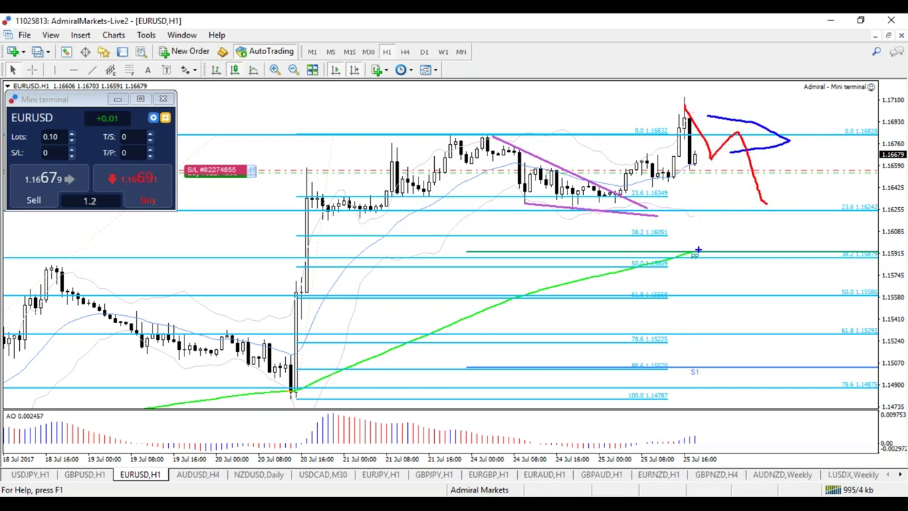
mouse_move(698, 252)
mouse_down()
mouse_move(670, 253)
mouse_move(792, 252)
mouse_move(786, 174)
mouse_move(825, 190)
mouse_up()
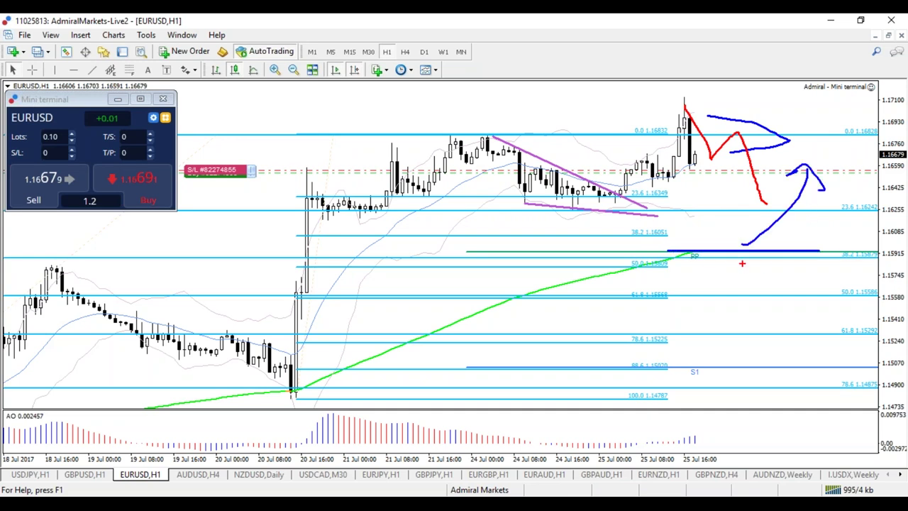
mouse_move(721, 243)
mouse_down()
mouse_move(749, 256)
mouse_move(711, 245)
mouse_up()
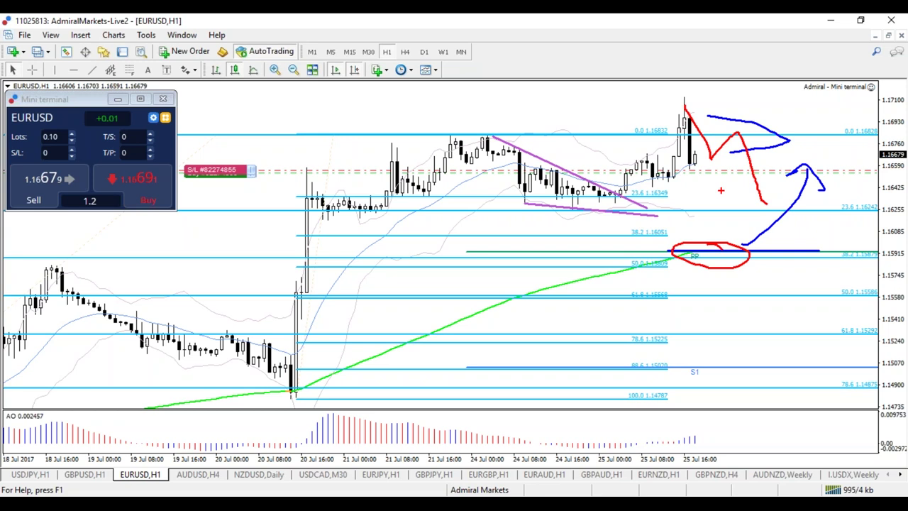
key(Escape)
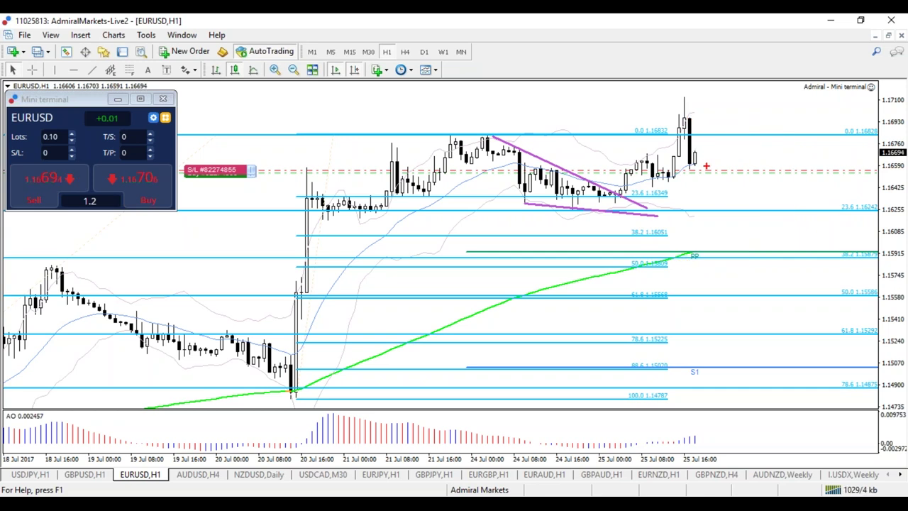
Step: Mark the 38.2 Fibonacci level at 1.16051 with a blue bar, draw two blue boxes near the recent highs, and clear them
key(b)
drag(680, 235, 776, 234)
drag(700, 133, 718, 162)
drag(741, 101, 771, 141)
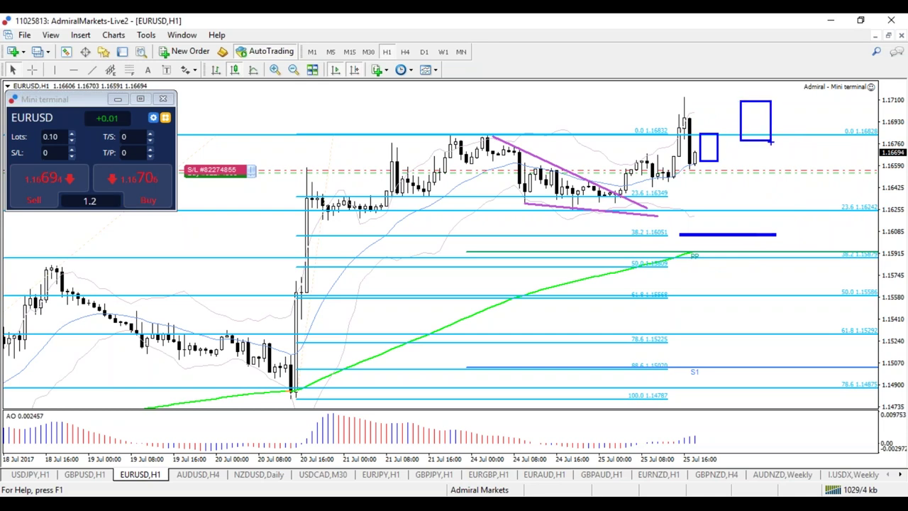
key(Escape)
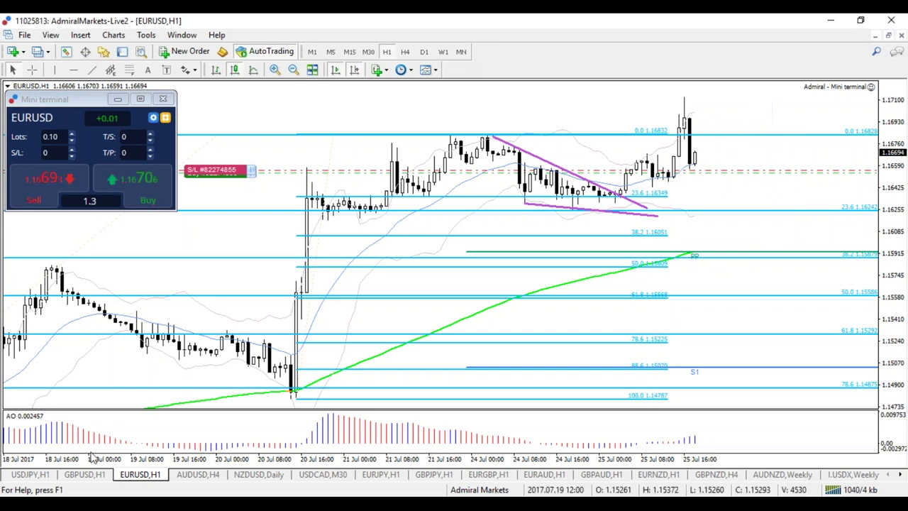
Step: Open the USDJPY H1 chart, label its swing points 1 to 5 in red, and clear the labels
click(41, 477)
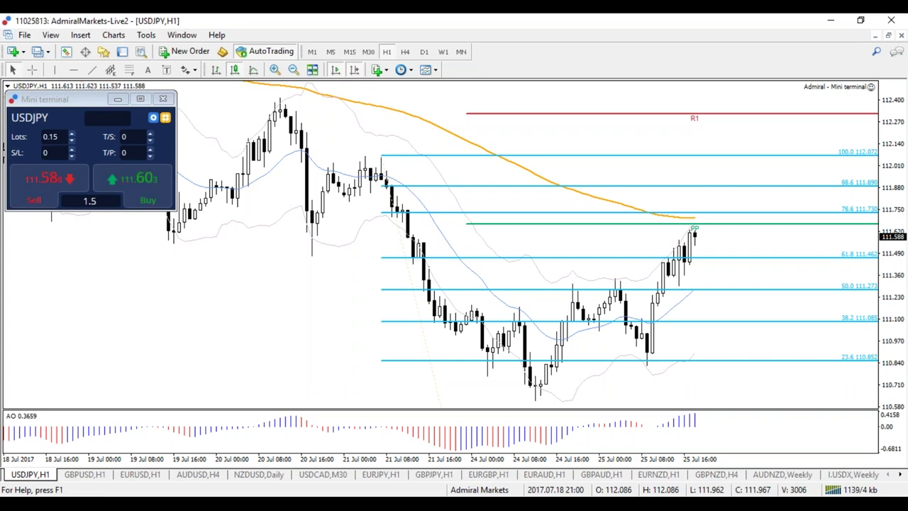
drag(300, 255, 299, 280)
drag(364, 143, 415, 148)
drag(519, 412, 536, 423)
mouse_move(582, 236)
mouse_down()
mouse_move(608, 246)
mouse_move(601, 265)
mouse_up()
drag(655, 395, 648, 407)
drag(647, 397, 675, 386)
mouse_move(508, 403)
mouse_down()
mouse_move(545, 405)
mouse_move(524, 424)
mouse_up()
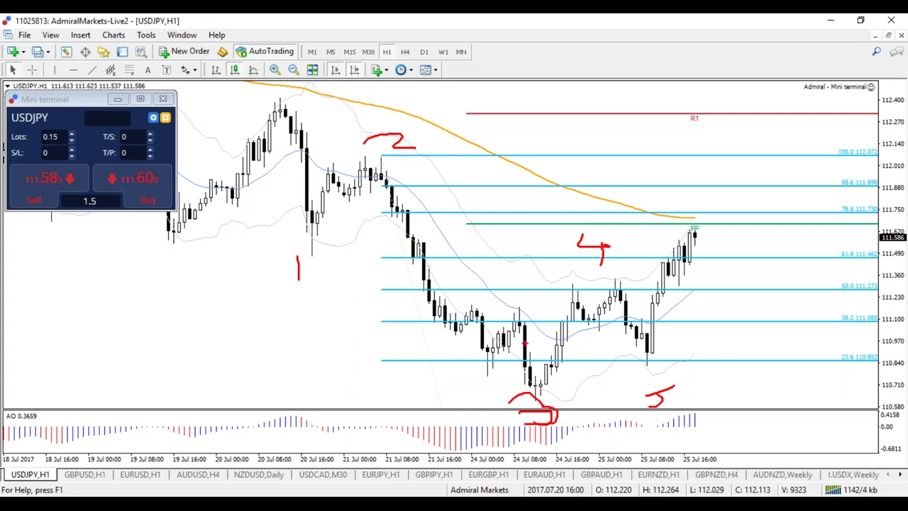
key(e)
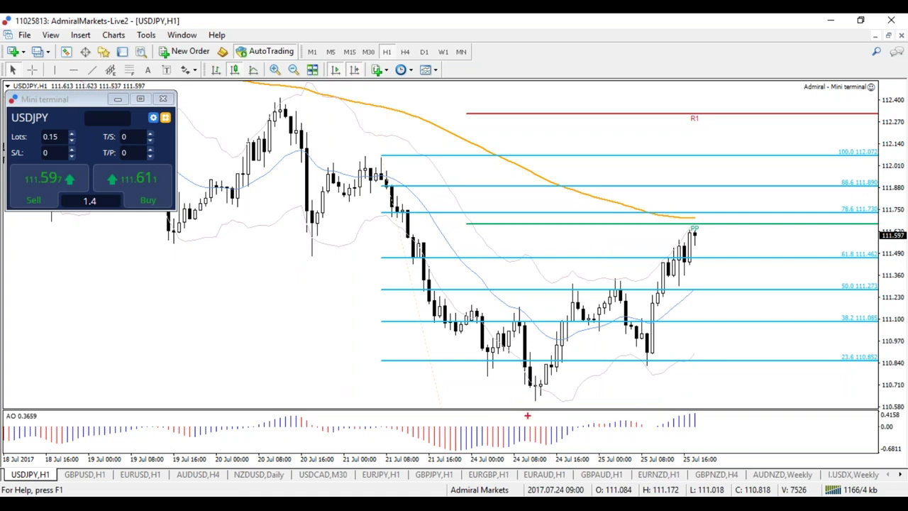
Step: Sketch a red mark under the 24 July USDJPY low and another above the 25 July high, and clear both
mouse_move(522, 405)
mouse_down()
mouse_move(539, 421)
mouse_move(529, 424)
mouse_move(556, 399)
mouse_up()
drag(612, 256, 629, 275)
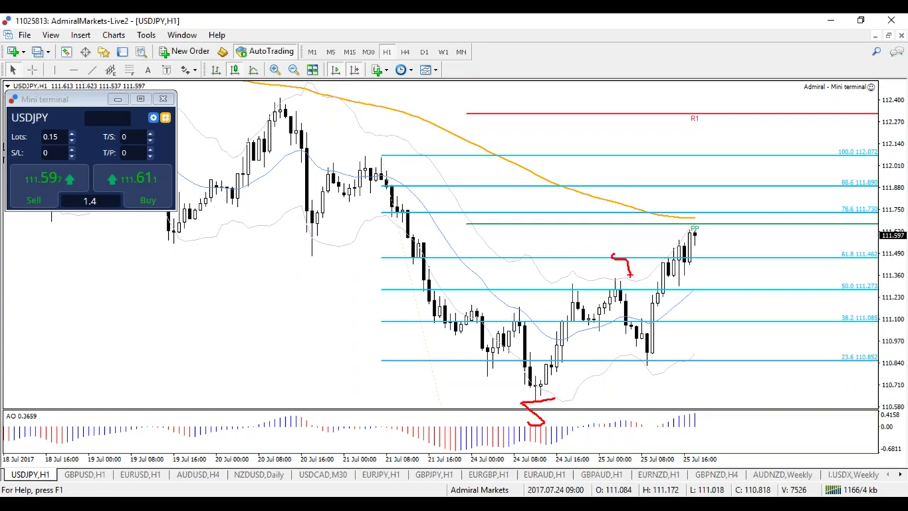
key(Escape)
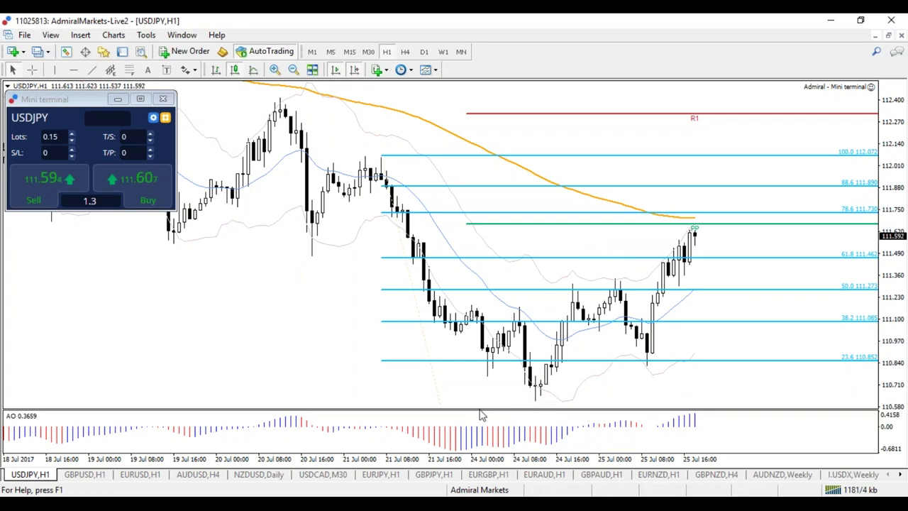
Step: Enlarge the AO indicator pane, and circle its negative bars and the matching USDJPY price decline in red
drag(479, 410, 480, 306)
key(ctrl+2)
mouse_move(565, 392)
mouse_down()
mouse_move(345, 355)
mouse_move(595, 447)
mouse_move(545, 378)
mouse_up()
mouse_move(550, 289)
mouse_down()
mouse_move(264, 98)
mouse_move(431, 242)
mouse_move(546, 304)
mouse_move(540, 277)
mouse_move(523, 283)
mouse_up()
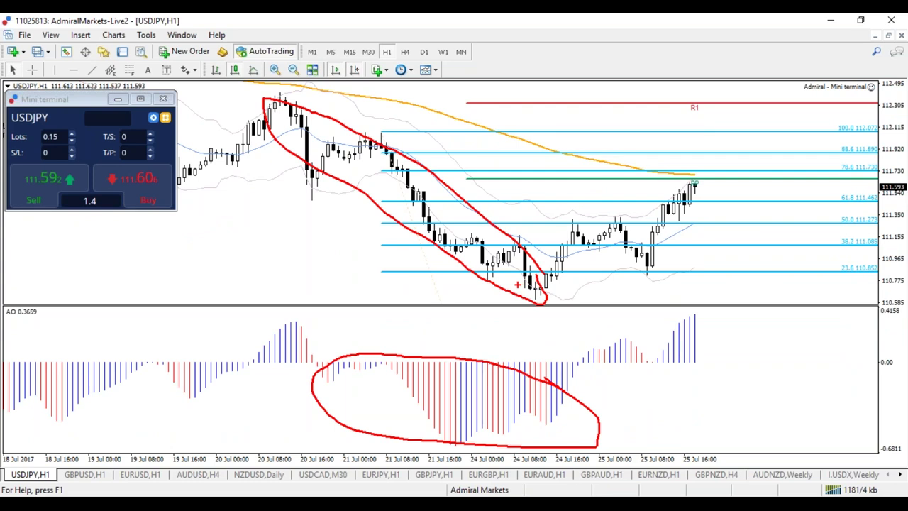
Step: Clear the red circles, and mark the AO's 21 July zero-line return with a blue circle and arrow
key(Escape)
key(ctrl+2)
key(b)
mouse_move(395, 360)
mouse_down()
mouse_move(388, 368)
mouse_move(395, 358)
mouse_up()
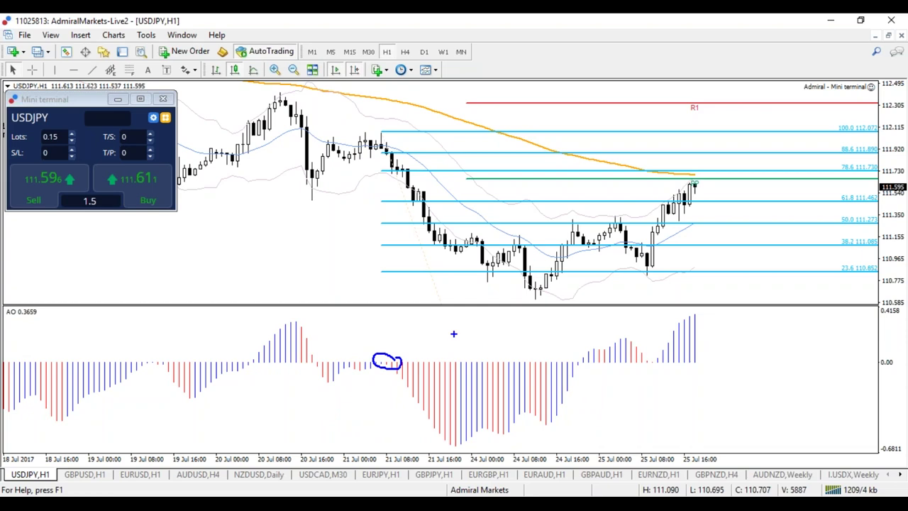
mouse_move(398, 316)
mouse_down()
mouse_move(388, 342)
mouse_move(402, 337)
mouse_up()
Step: Number the USDJPY waves 1 to 4 in blue across the price and AO panes, and clear all blue marks
drag(329, 201, 330, 228)
drag(381, 130, 412, 171)
mouse_move(505, 310)
mouse_down()
mouse_move(526, 330)
mouse_move(505, 332)
mouse_up()
drag(587, 192, 614, 223)
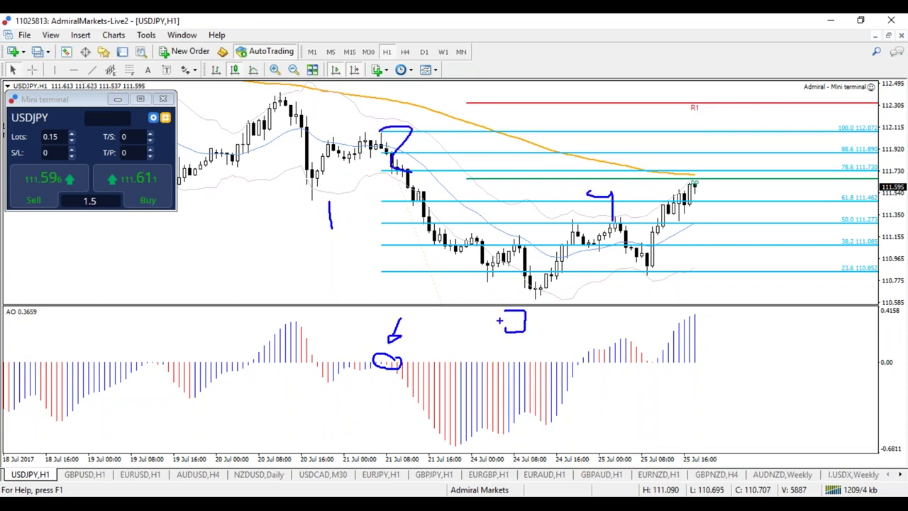
drag(629, 296, 639, 294)
key(Escape)
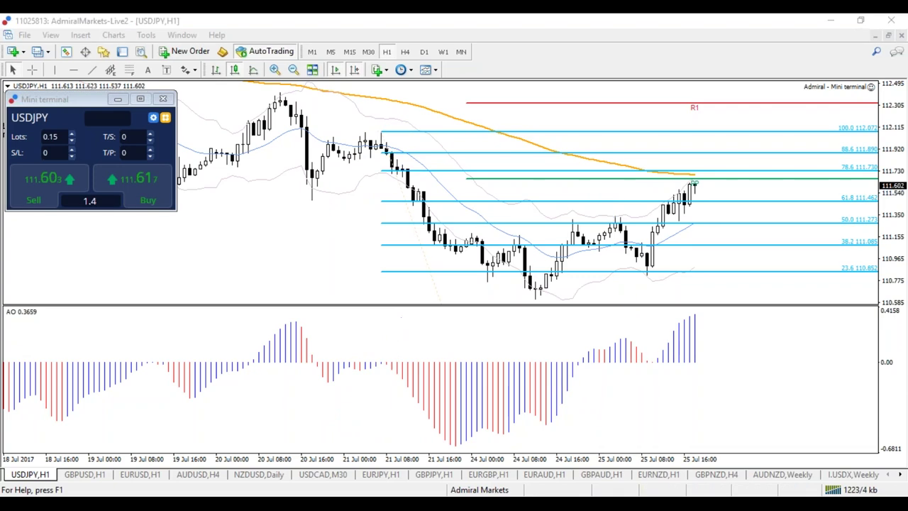
Step: Shrink the AO indicator pane, and sketch the USDJPY decline in blue and the 24–25 July highs in red before clearing both
drag(476, 307, 494, 414)
mouse_move(269, 94)
mouse_down()
mouse_move(371, 178)
mouse_move(500, 316)
mouse_move(542, 407)
mouse_up()
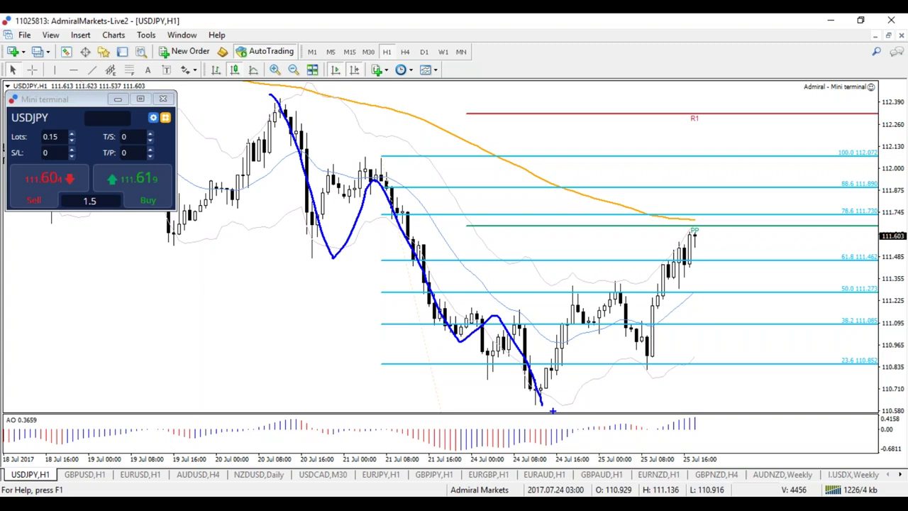
mouse_move(559, 290)
mouse_down()
mouse_move(619, 290)
mouse_move(576, 297)
mouse_move(611, 302)
mouse_move(593, 305)
mouse_up()
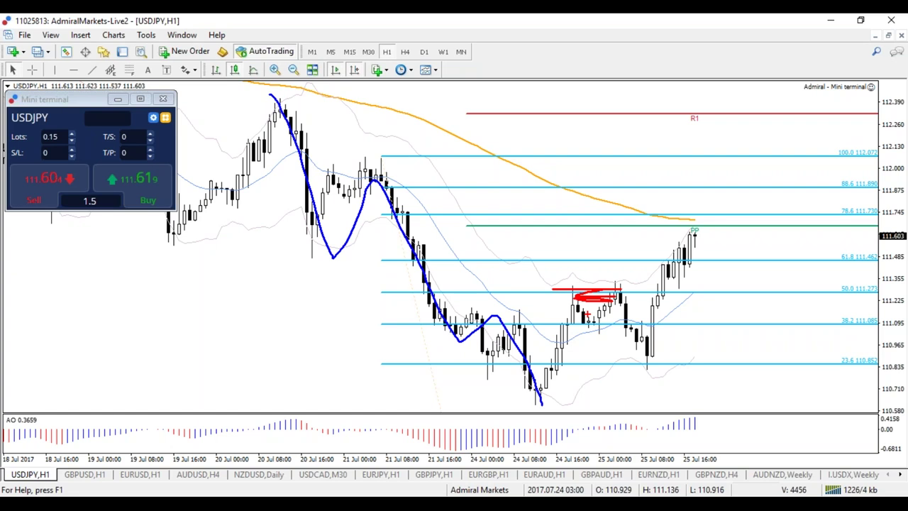
key(e)
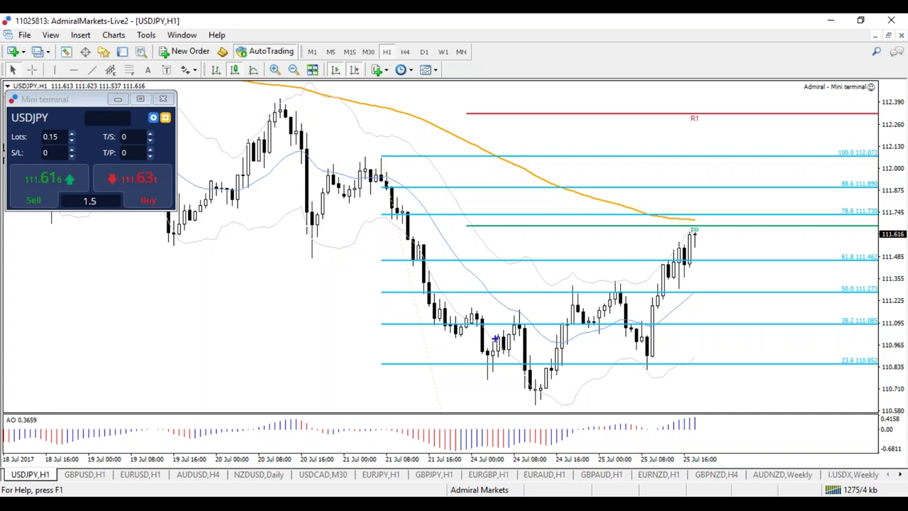
Step: Trace the USDJPY drop from the 20 July high to the 24 July low with a blue wavy line, and clear it
mouse_move(292, 120)
mouse_down()
mouse_move(433, 241)
mouse_move(548, 411)
mouse_up()
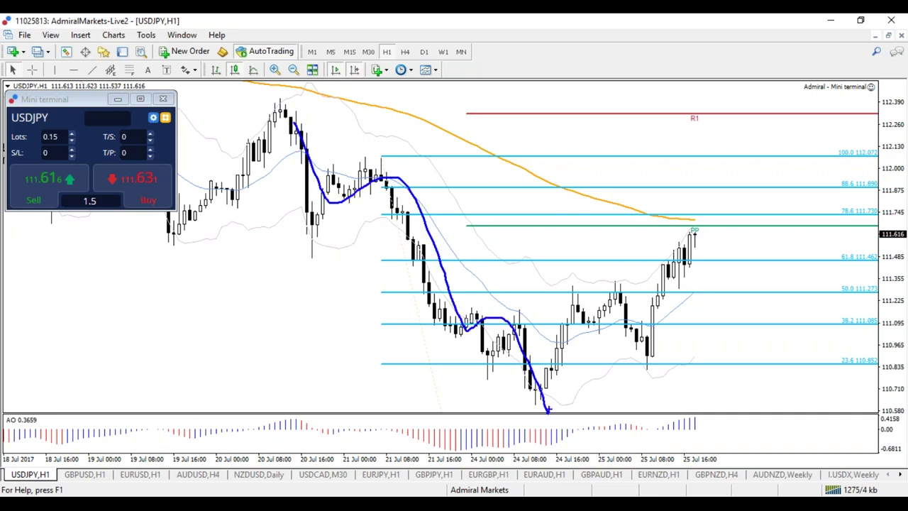
drag(587, 242, 601, 265)
key(Escape)
Step: Circle the AO bars near zero on 21 July and draw a blue arrow up from the 24 July low, and clear both
key(ctrl+2)
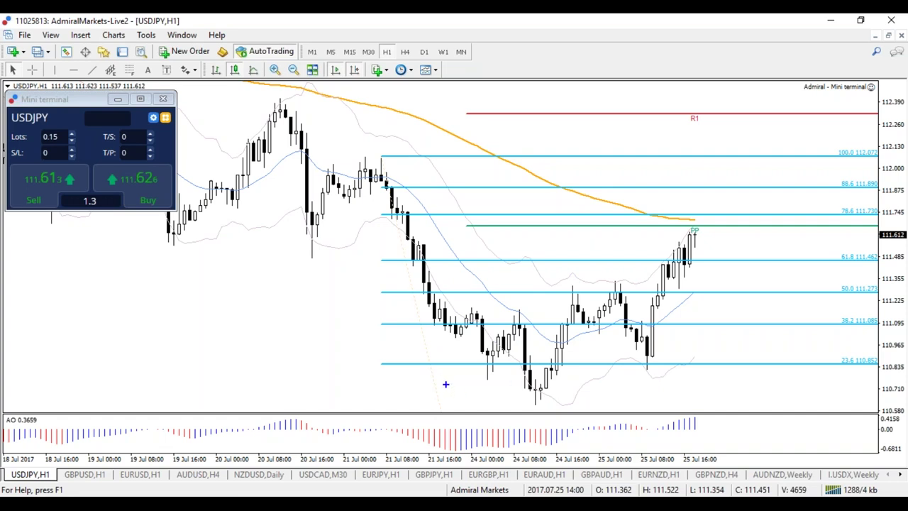
drag(394, 424, 395, 427)
mouse_move(533, 394)
mouse_down()
mouse_move(603, 293)
mouse_move(605, 311)
mouse_up()
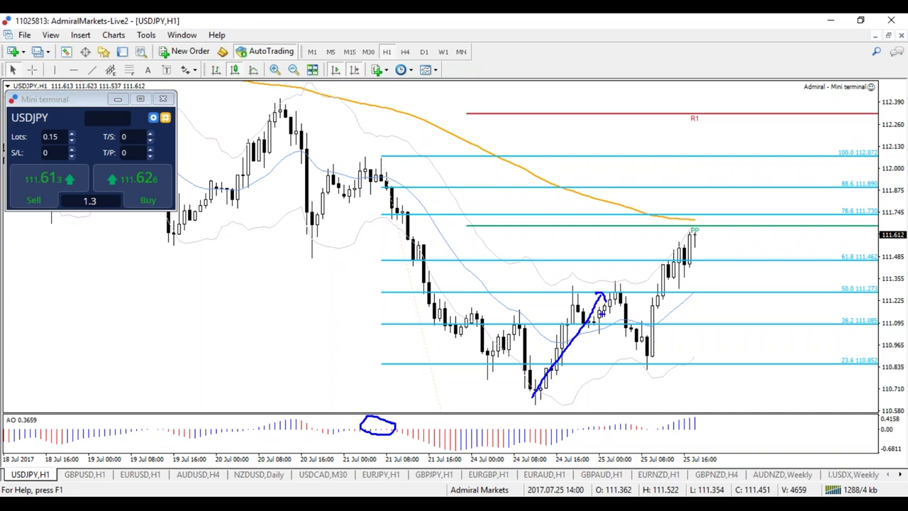
key(Escape)
Step: Sketch a blue wedge around the 24–25 July consolidation and another stroke across it, and clear both
key(ctrl+2)
drag(572, 286, 570, 393)
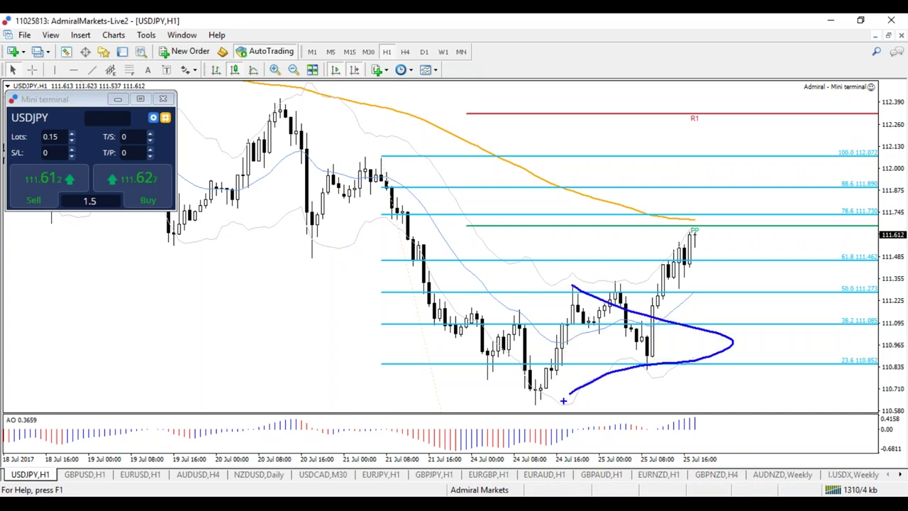
key(Escape)
mouse_move(543, 362)
mouse_down()
mouse_move(578, 347)
mouse_move(637, 354)
mouse_move(700, 307)
mouse_up()
key(e)
Step: Draw a blue arrow along the 24 July rise and circle the strong 25 July upswing candle, and clear the marks
mouse_move(529, 388)
mouse_down()
mouse_move(568, 304)
mouse_move(556, 310)
mouse_move(576, 317)
mouse_up()
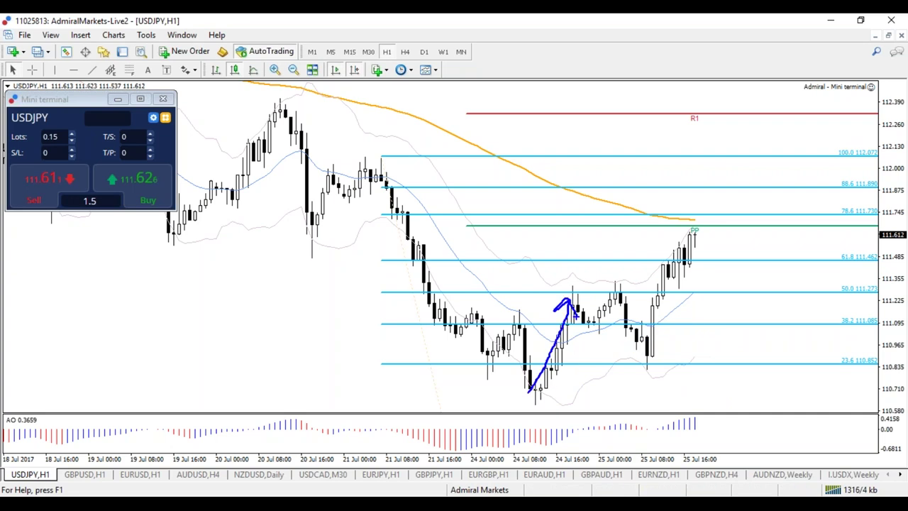
mouse_move(667, 329)
mouse_down()
mouse_move(643, 325)
mouse_move(652, 360)
mouse_move(663, 320)
mouse_up()
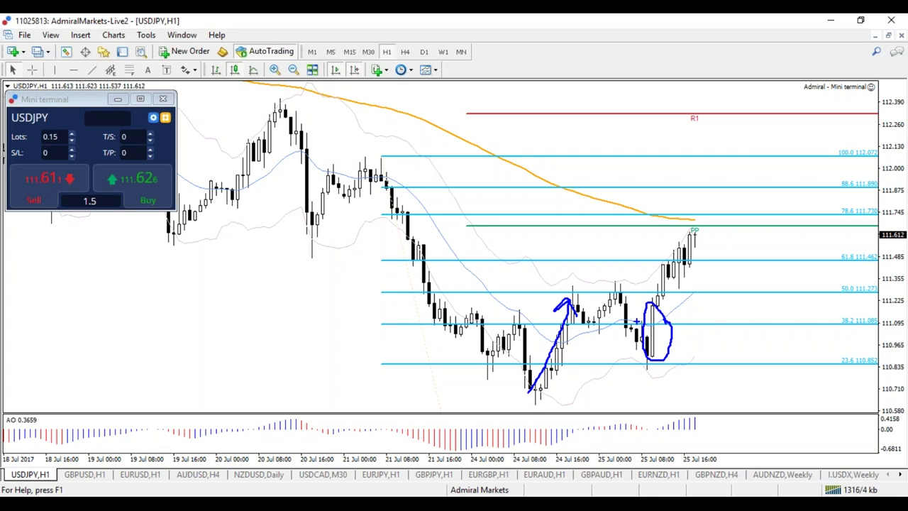
key(Escape)
Step: Draw two red horizontal lines along the 24–25 July highs near the 50.0 Fibonacci level, and clear them
key(ctrl+2)
key(r)
drag(538, 300, 622, 299)
drag(568, 294, 605, 294)
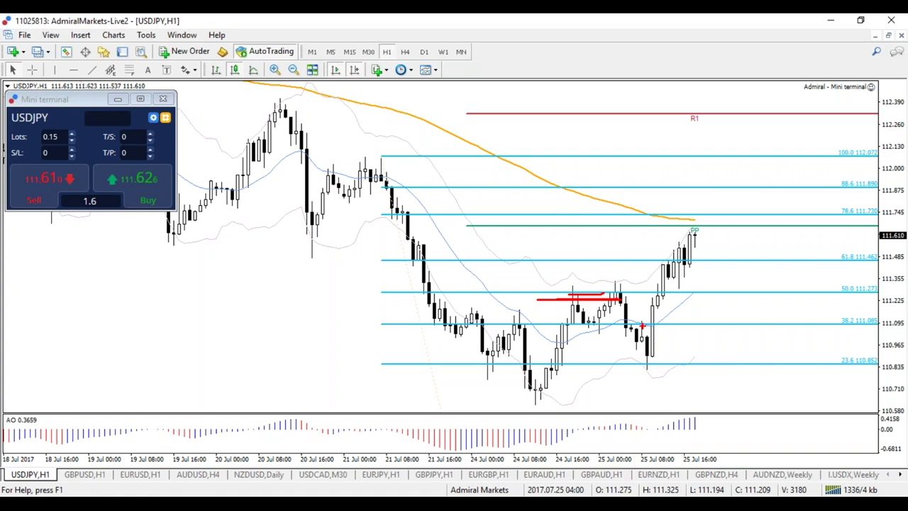
key(Escape)
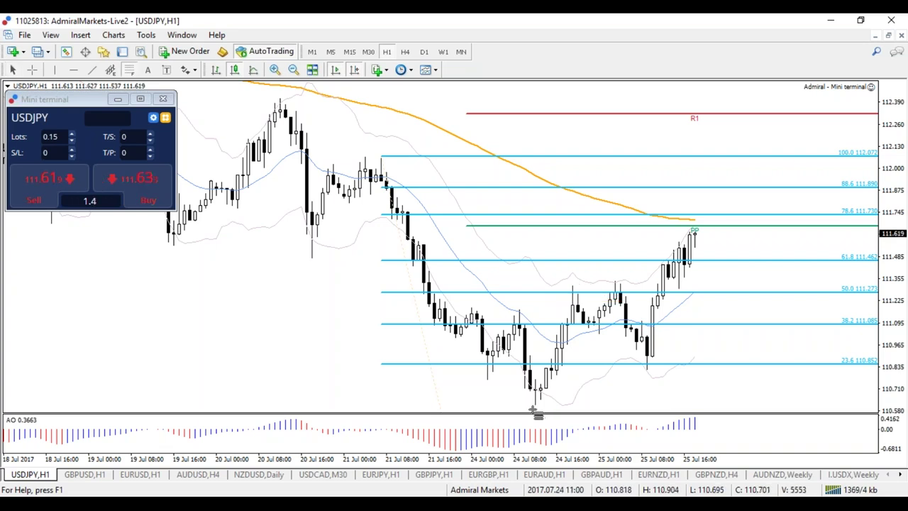
Step: Try a Fibonacci retracement from the 24 July low to the 25 July high with green bounce and rally marks, and remove everything
drag(536, 405, 596, 284)
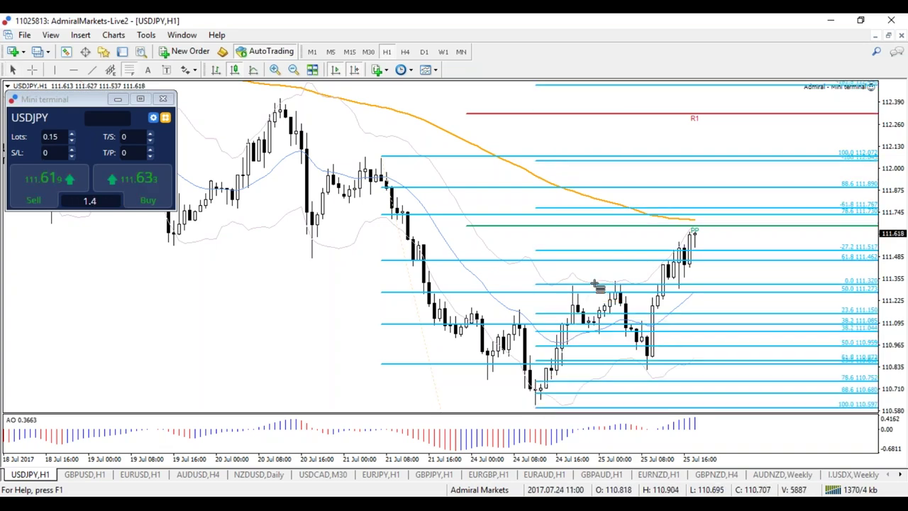
drag(660, 354, 661, 362)
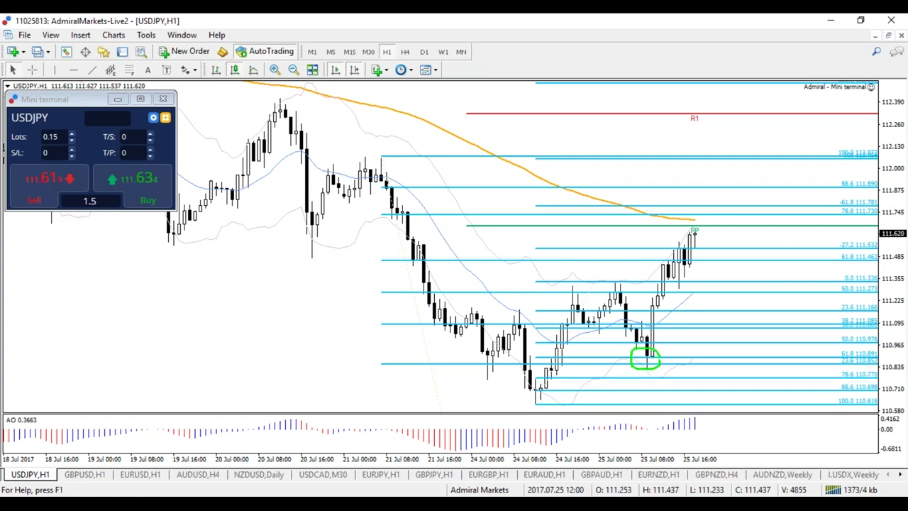
mouse_move(530, 399)
mouse_down()
mouse_move(596, 293)
mouse_move(658, 351)
mouse_move(724, 235)
mouse_move(688, 246)
mouse_move(705, 202)
mouse_up()
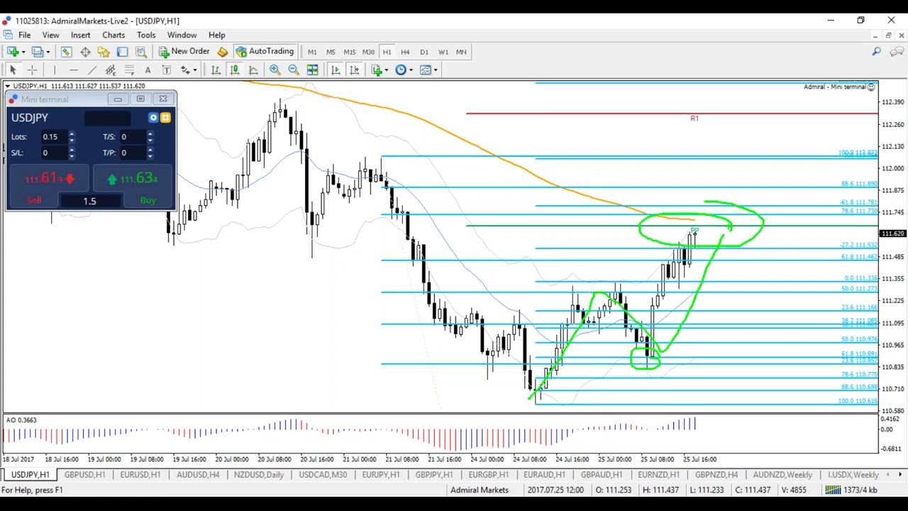
key(Escape)
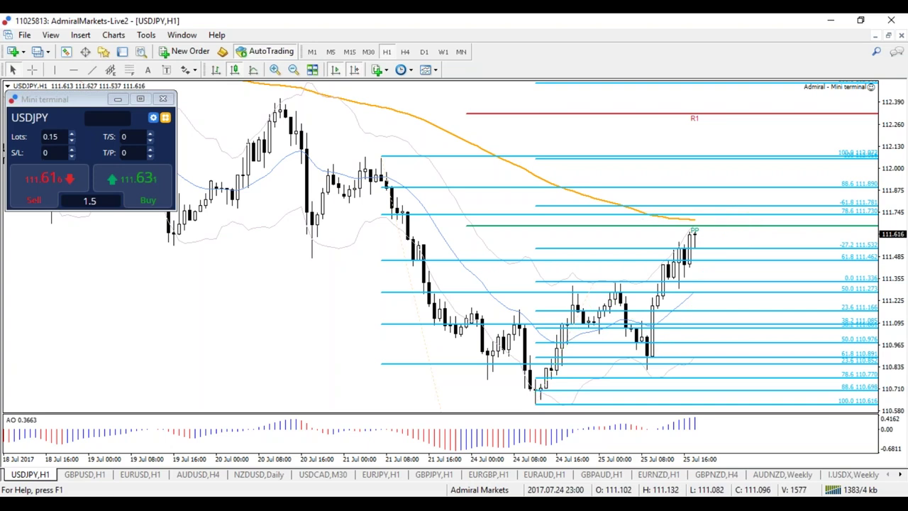
key(BackSpace)
key(BackSpace)
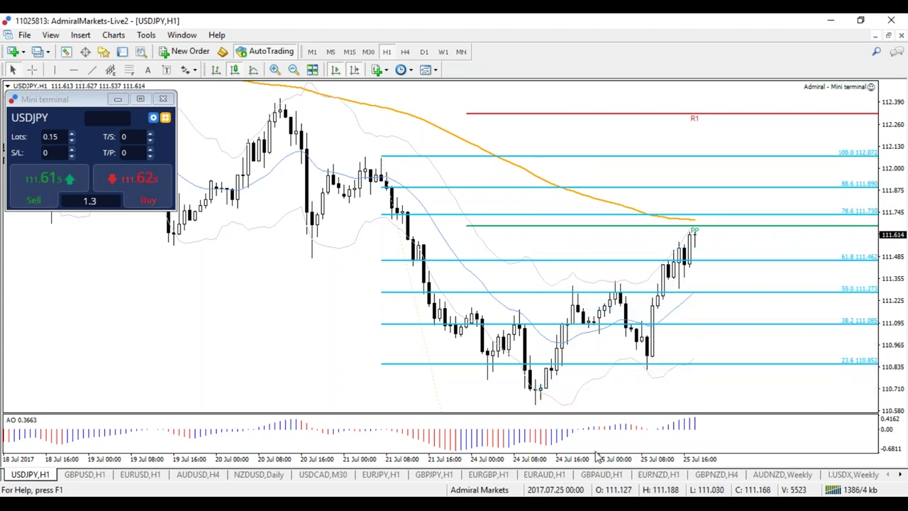
Step: Enlarge the AO pane, and underline its deepest lows and point to its latest bars in red before clearing the marks
key(minus)
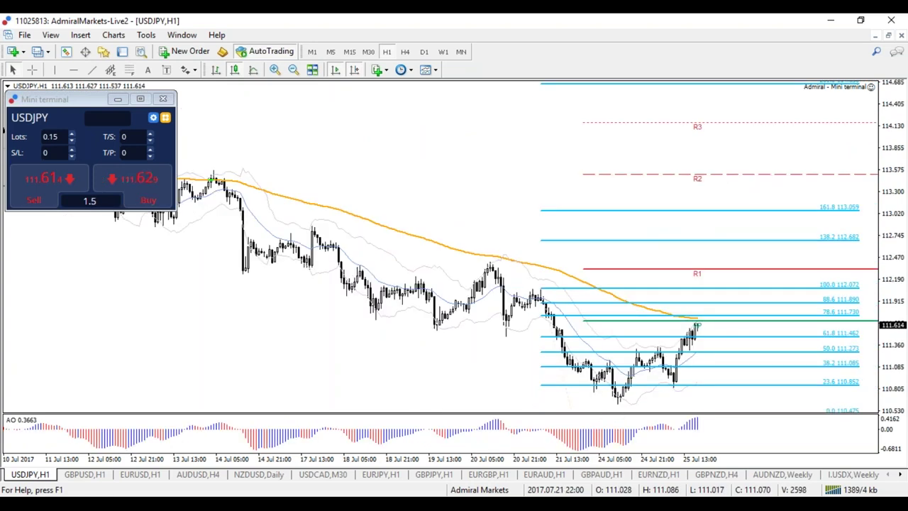
drag(583, 413, 583, 360)
key(ctrl+2)
key(r)
mouse_move(662, 308)
mouse_down()
mouse_move(702, 403)
mouse_move(692, 386)
mouse_move(709, 385)
mouse_up()
mouse_move(131, 448)
mouse_down()
mouse_move(707, 454)
mouse_move(123, 443)
mouse_up()
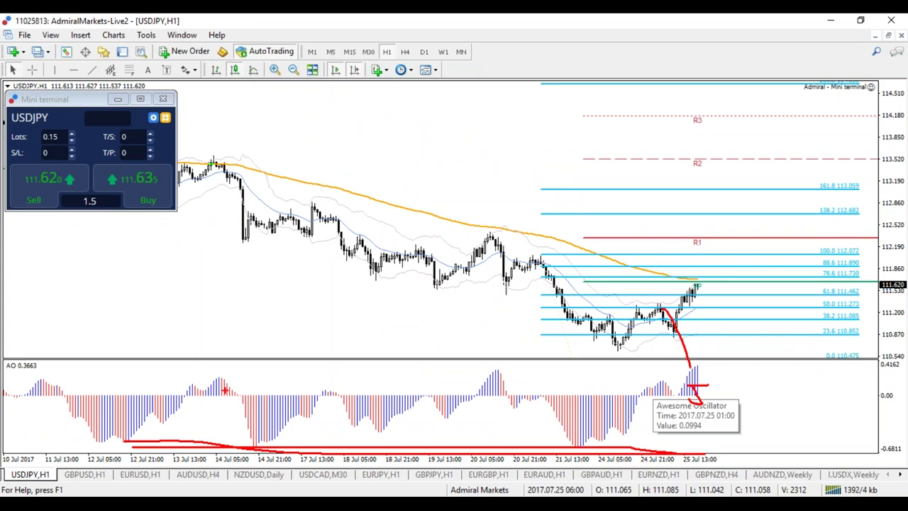
key(Escape)
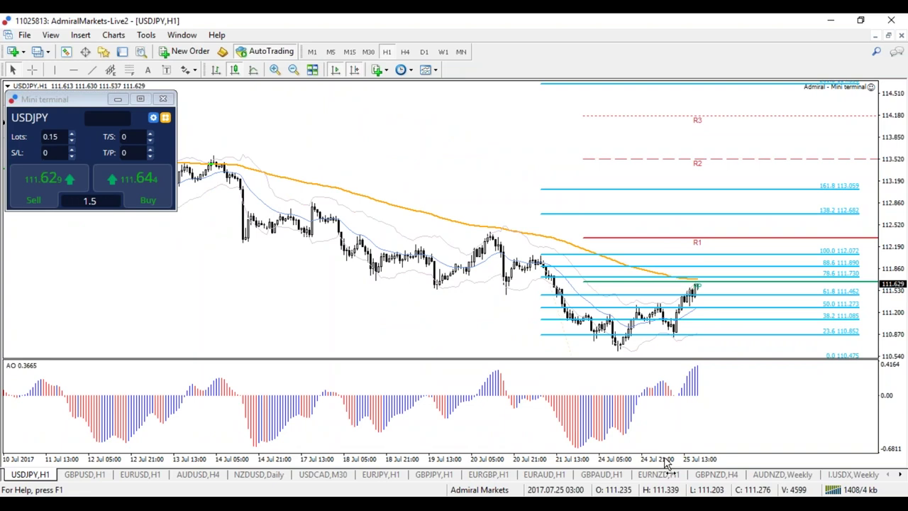
Step: Write a red 5 below the 25 July rally and circle the 25 July reversal candles in blue
key(plus)
key(ctrl+2)
mouse_move(670, 341)
mouse_down()
mouse_move(666, 361)
mouse_move(694, 337)
mouse_up()
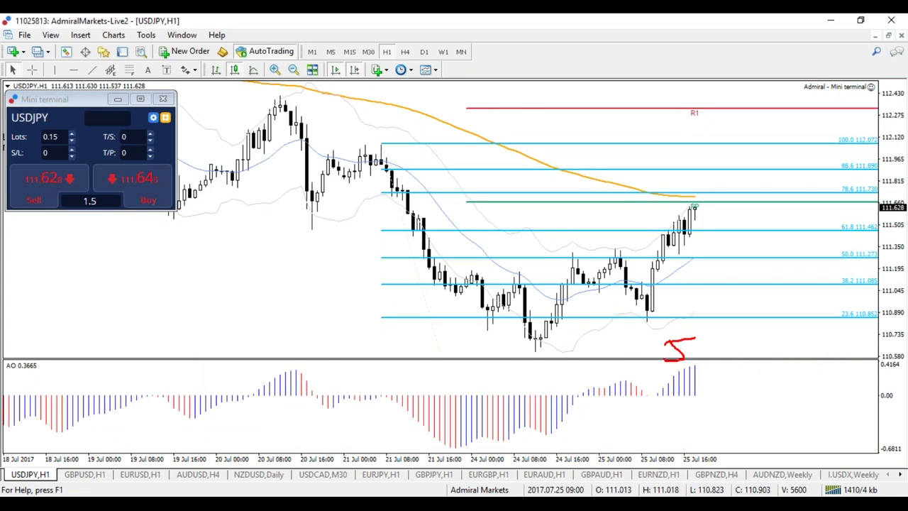
key(b)
mouse_move(665, 287)
mouse_down()
mouse_move(655, 268)
mouse_move(652, 327)
mouse_move(662, 284)
mouse_up()
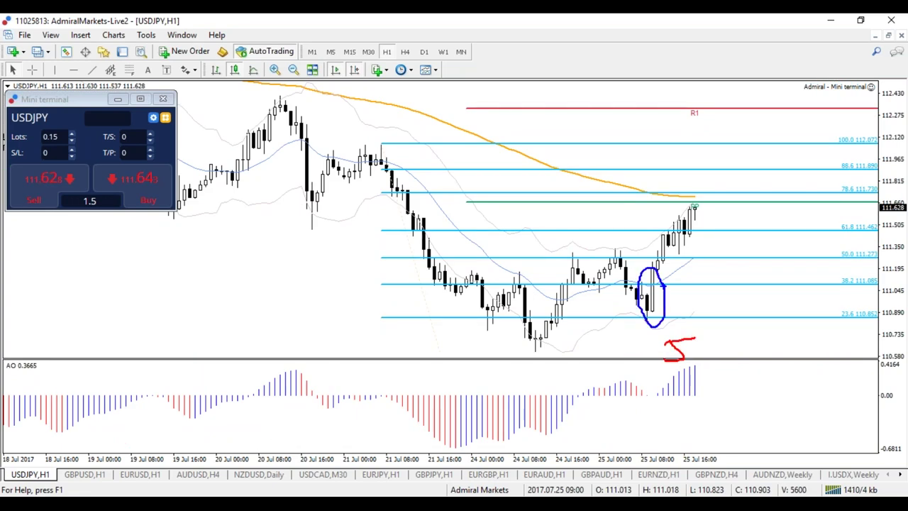
Step: Mark the 21 July high and 24 July rise in blue and the 25 July breakout level and rally in green, and clear all marks
mouse_move(388, 150)
mouse_down()
mouse_move(386, 164)
mouse_move(387, 144)
mouse_up()
drag(580, 268, 534, 347)
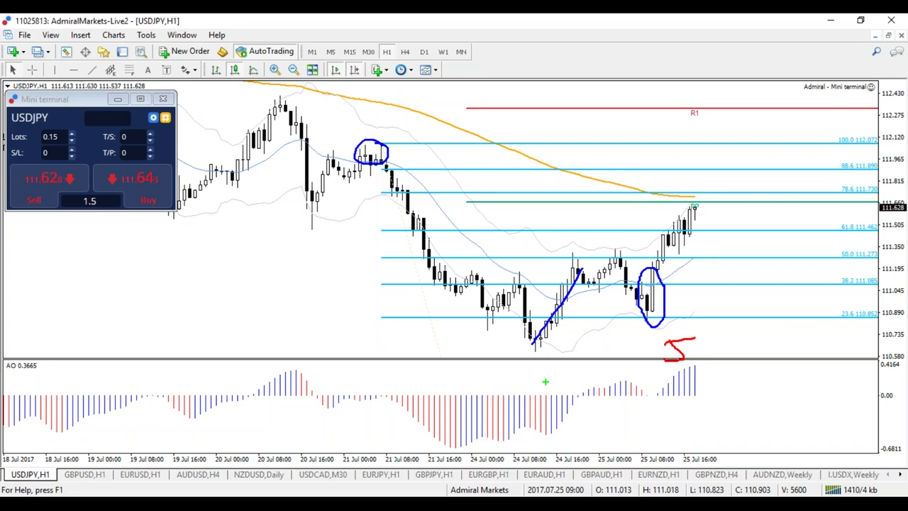
mouse_move(617, 266)
mouse_down()
mouse_move(754, 268)
mouse_move(703, 277)
mouse_move(719, 277)
mouse_up()
mouse_move(653, 257)
mouse_down()
mouse_move(686, 178)
mouse_move(694, 190)
mouse_move(661, 186)
mouse_up()
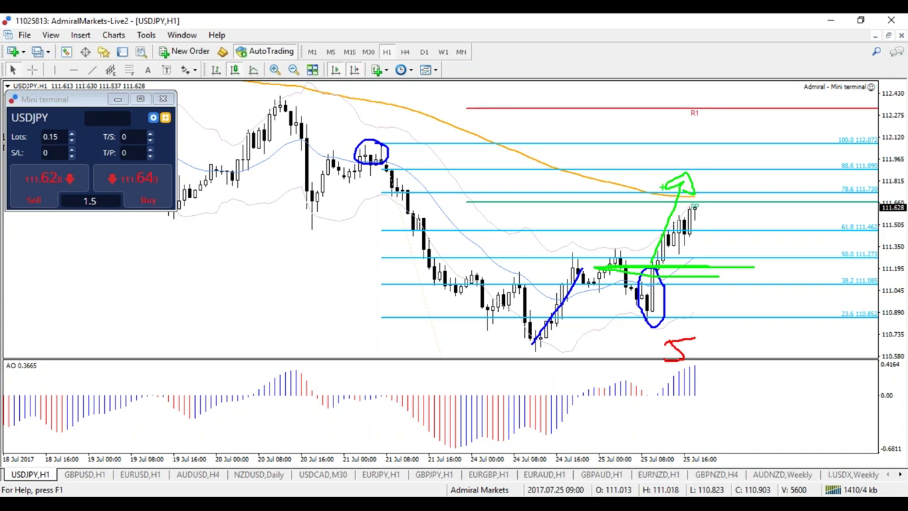
key(Escape)
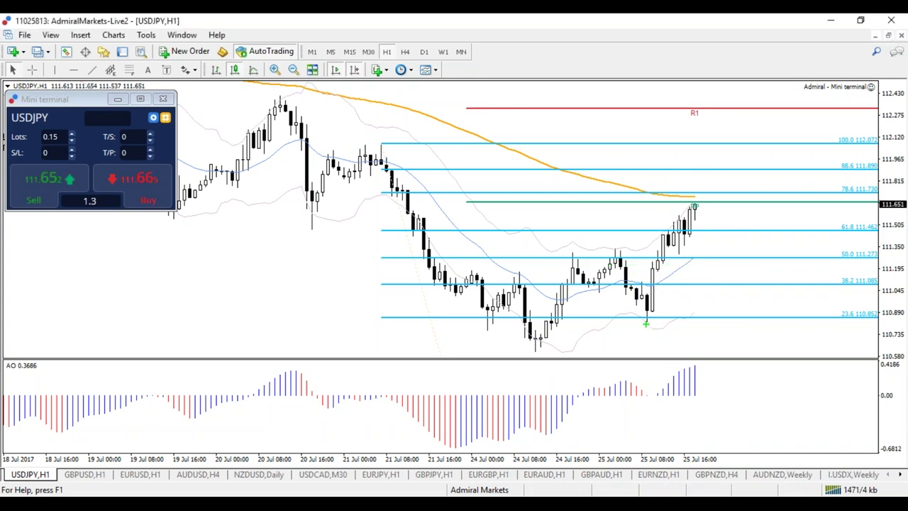
Step: Sketch two red arrows around the 25 July low and the candles above it, and clear them
mouse_move(640, 303)
mouse_down()
mouse_move(651, 344)
mouse_move(656, 335)
mouse_up()
drag(663, 262, 677, 291)
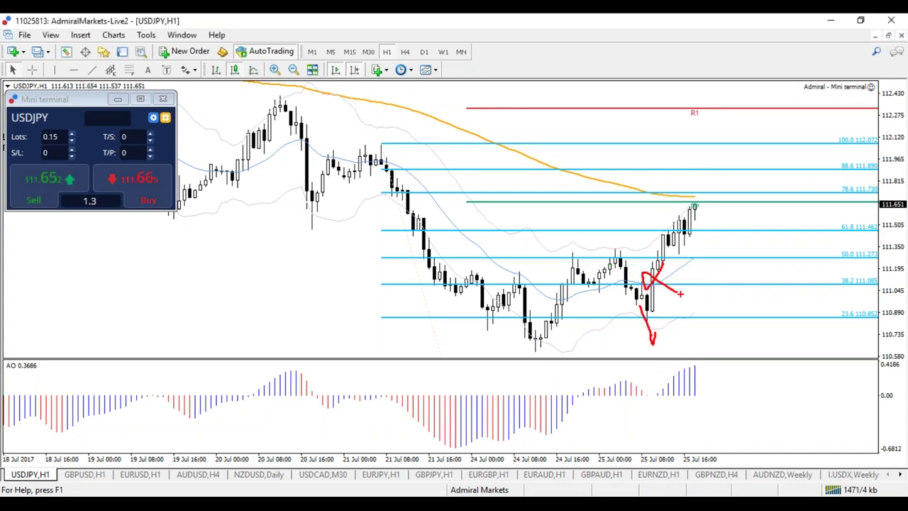
key(Escape)
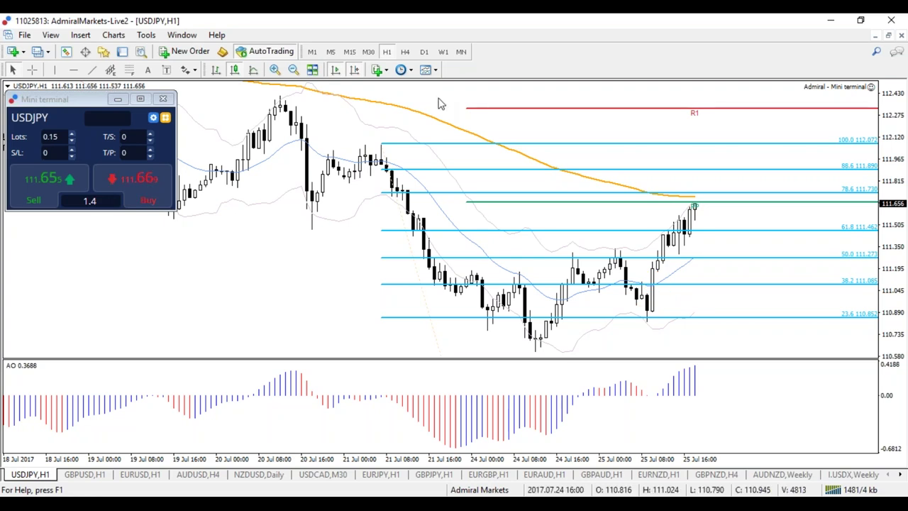
Step: Delete the existing Fibonacci retracement from the USDJPY H1 chart
key(minus)
key(minus)
key(plus)
right_click(527, 192)
click(555, 238)
Step: Switch the USDJPY chart to H4 and examine the recent price swings at two zoom levels
click(405, 52)
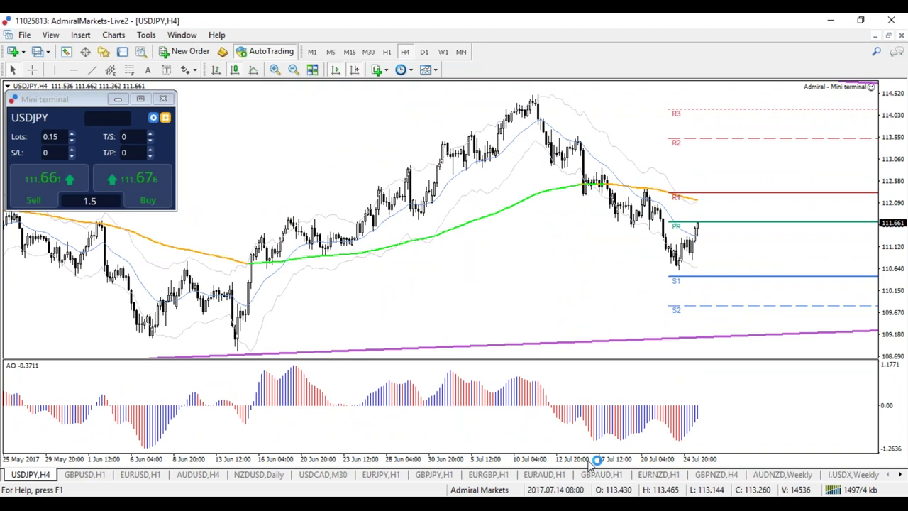
key(plus)
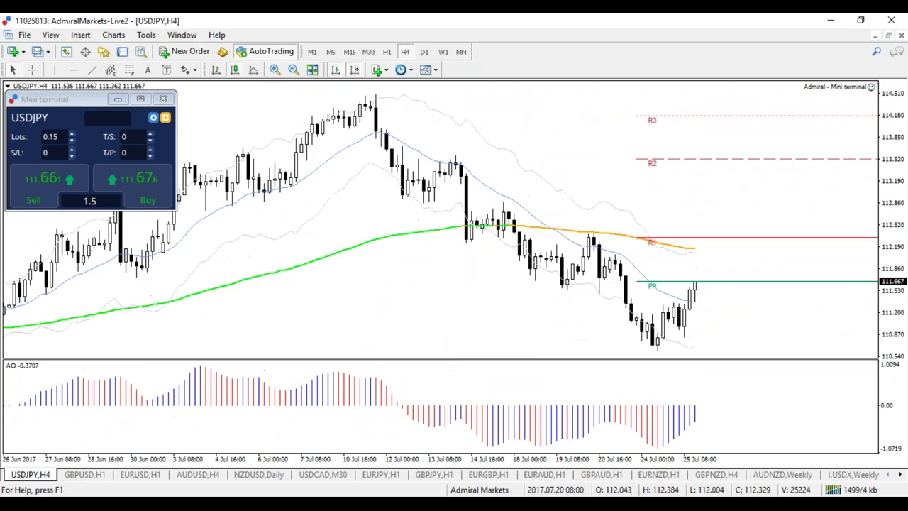
key(minus)
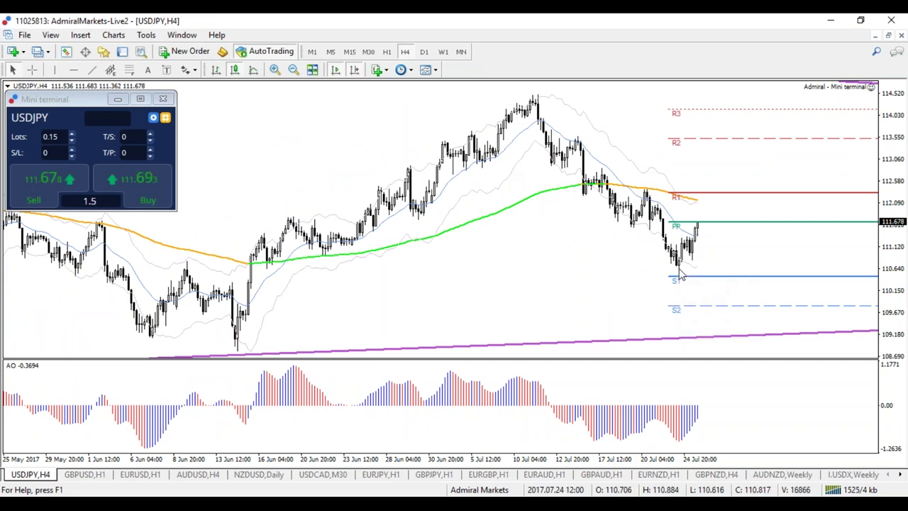
Step: Return the USDJPY chart to H1, label the mid-July swings 1 and 2 in red, and clear the labels
click(387, 51)
key(minus)
key(ctrl+2)
drag(415, 206, 415, 224)
drag(457, 122, 505, 146)
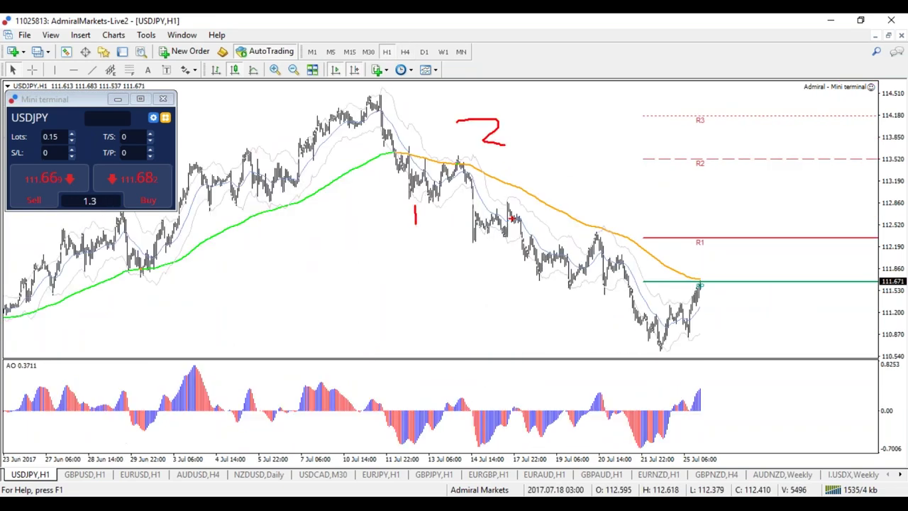
drag(632, 345, 631, 374)
key(Escape)
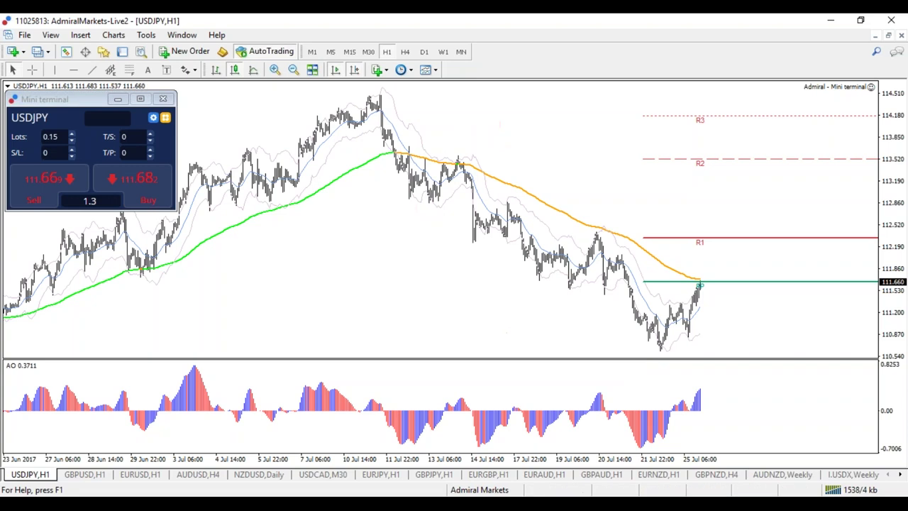
Step: Draw a Fibonacci retracement from the mid-July USDJPY high at 113.571 to the 24 July low at 110.610
click(129, 69)
drag(457, 155, 516, 357)
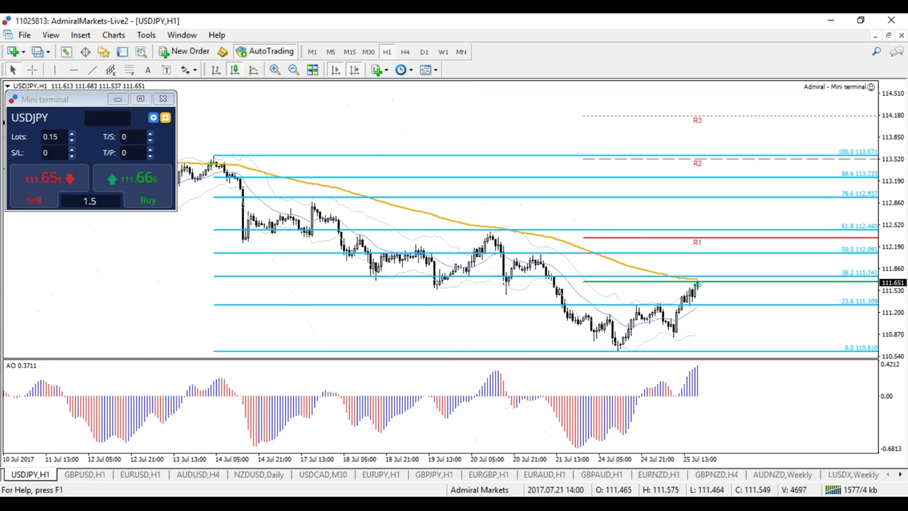
Step: Zoom in on the late-July USDJPY decline and rebound, hand-mark the main swing points, and erase the marks
key(plus)
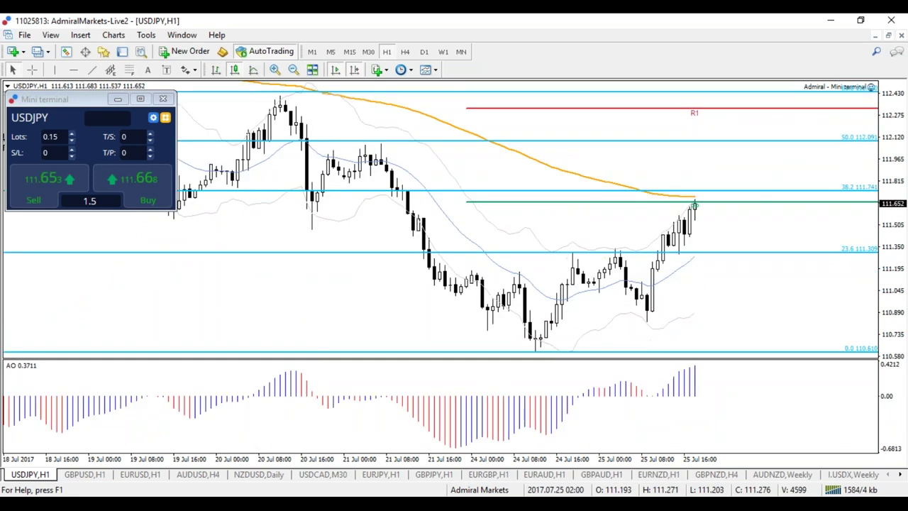
mouse_move(565, 242)
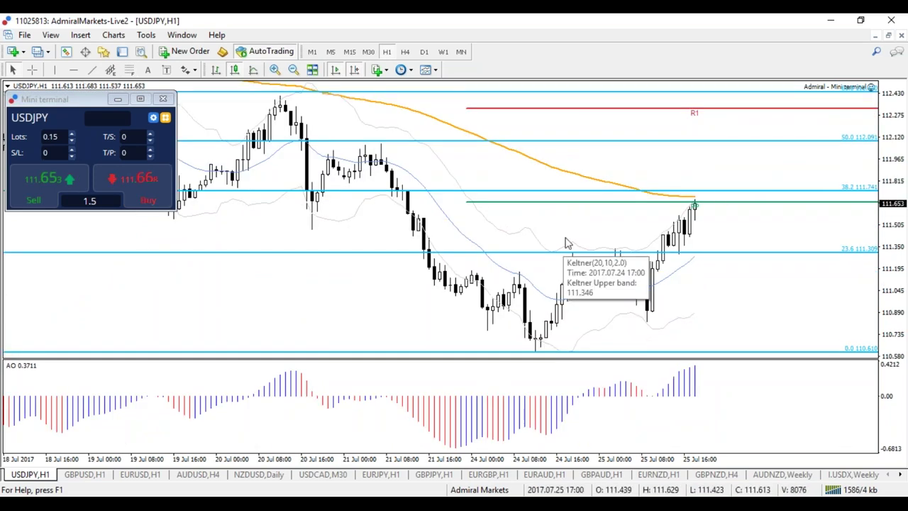
key(ctrl+2)
drag(580, 224, 596, 240)
drag(347, 242, 352, 259)
mouse_move(383, 132)
mouse_down()
mouse_move(408, 132)
mouse_move(424, 156)
mouse_up()
drag(495, 346, 489, 370)
drag(622, 334, 598, 359)
key(e)
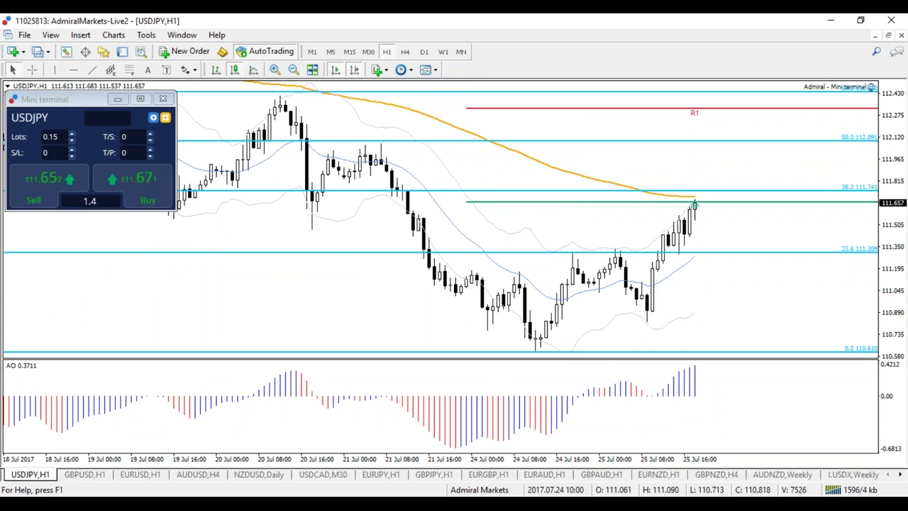
Step: Write 5 and 3 in red below the 24 July low and 4 above the latest candles, circle the decline, and clear the marks
mouse_move(469, 350)
mouse_down()
mouse_move(461, 369)
mouse_move(494, 349)
mouse_up()
mouse_move(518, 346)
mouse_down()
mouse_move(500, 378)
mouse_move(525, 389)
mouse_up()
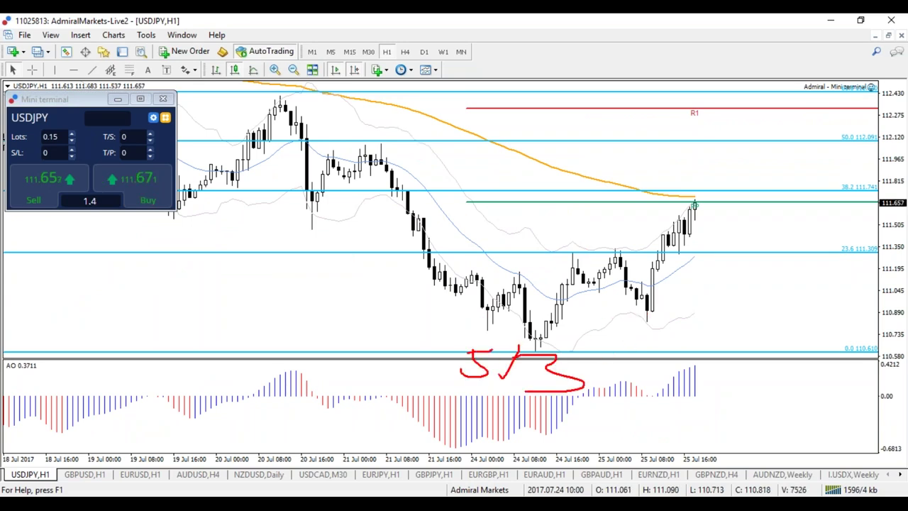
mouse_move(761, 149)
mouse_down()
mouse_move(753, 165)
mouse_move(816, 166)
mouse_up()
drag(806, 166, 804, 200)
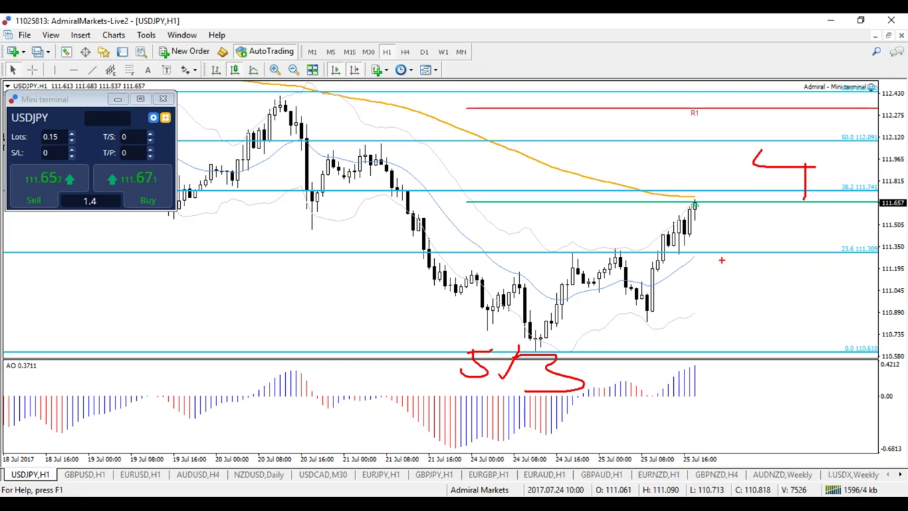
mouse_move(576, 316)
mouse_down()
mouse_move(213, 120)
mouse_move(441, 177)
mouse_up()
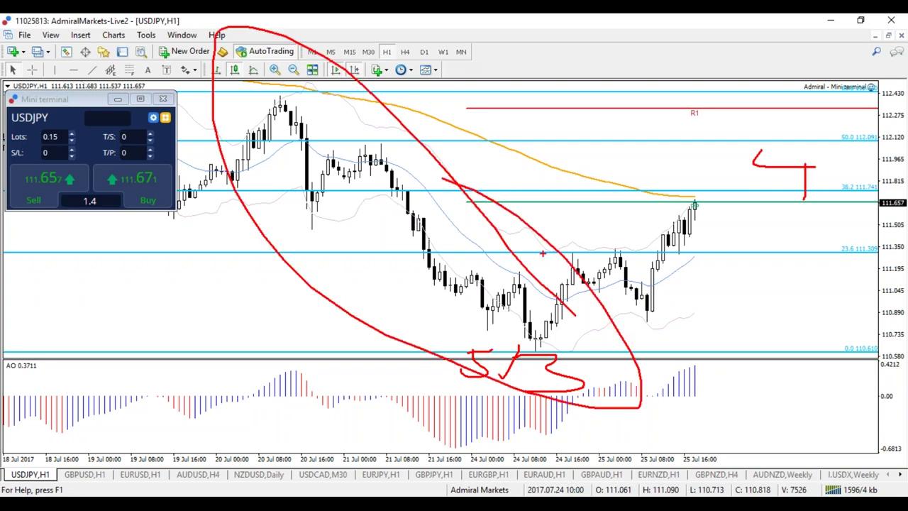
key(Escape)
Step: Mark the first rebound high and clear it, and draw a Fibonacci retracement from the 24 July low to that high at 111.311
key(ctrl+2)
mouse_move(585, 226)
mouse_down()
mouse_move(599, 211)
mouse_move(603, 226)
mouse_up()
drag(577, 222, 605, 221)
key(Escape)
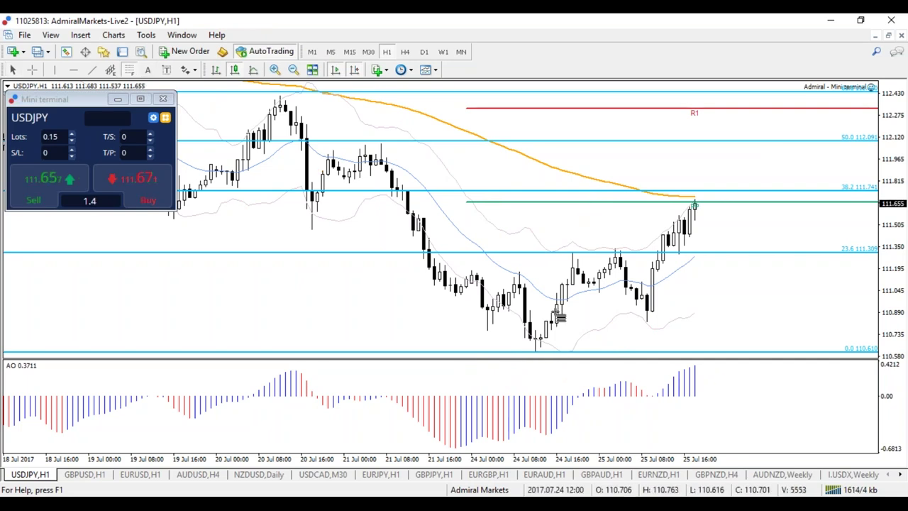
drag(535, 351, 573, 252)
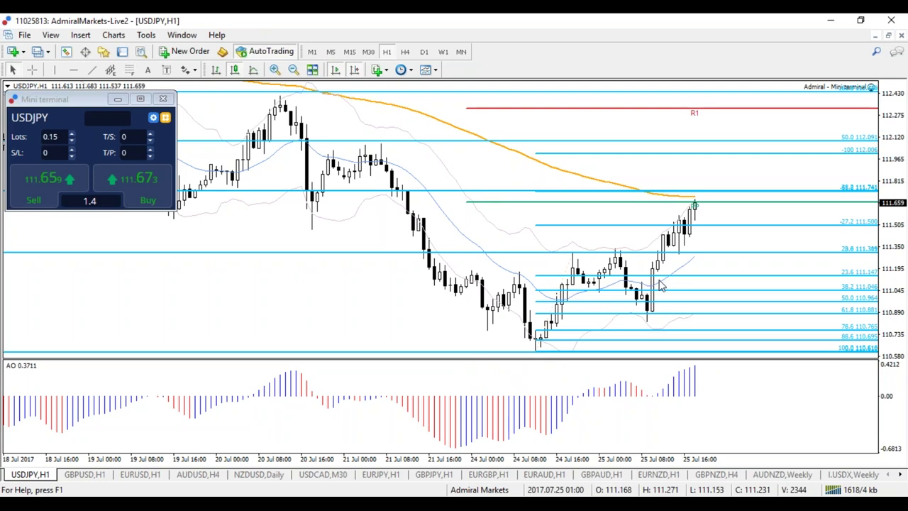
Step: Circle the overlapping Fibonacci levels at 111.741 in blue, sketch rising blue lines along the rebound toward them, and clear the marks
key(ctrl+2)
mouse_move(701, 188)
mouse_down()
mouse_move(686, 188)
mouse_move(700, 192)
mouse_up()
key(b)
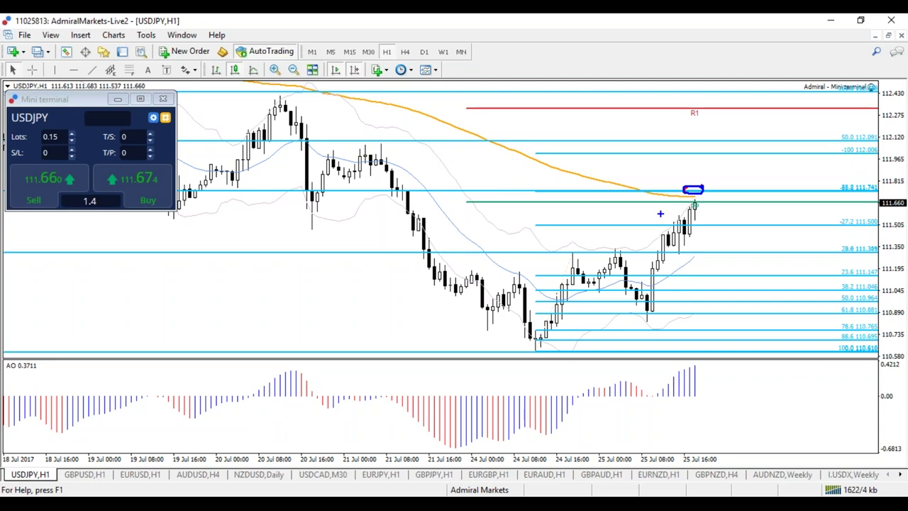
drag(568, 253, 736, 182)
mouse_move(696, 204)
mouse_down()
mouse_move(537, 248)
mouse_move(477, 277)
mouse_up()
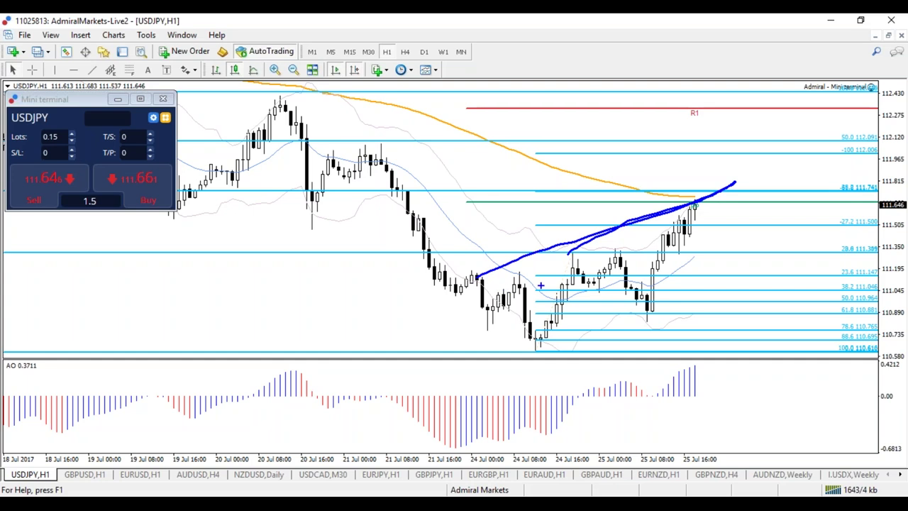
key(Escape)
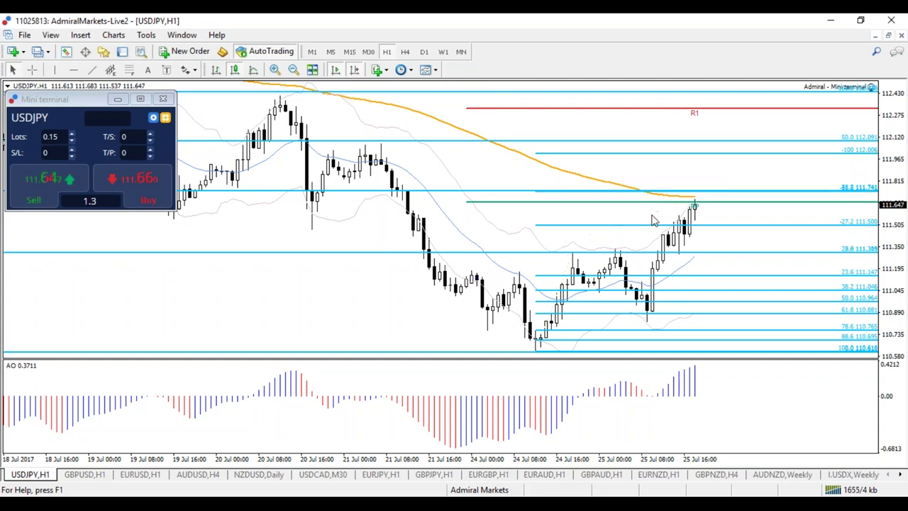
Step: Circle the area between the latest USDJPY candle and the 111.741 level in red, and clear the mark
key(ctrl+2)
key(r)
mouse_move(704, 190)
mouse_down()
mouse_move(707, 207)
mouse_move(700, 194)
mouse_up()
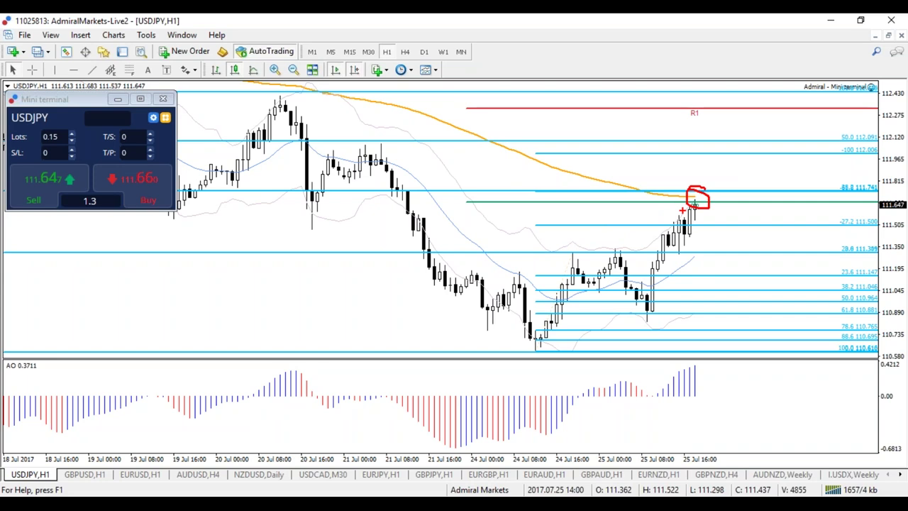
key(Escape)
Step: Switch the USDJPY chart to H4, zoom in, and underline the 19–20 July lows in red
click(405, 52)
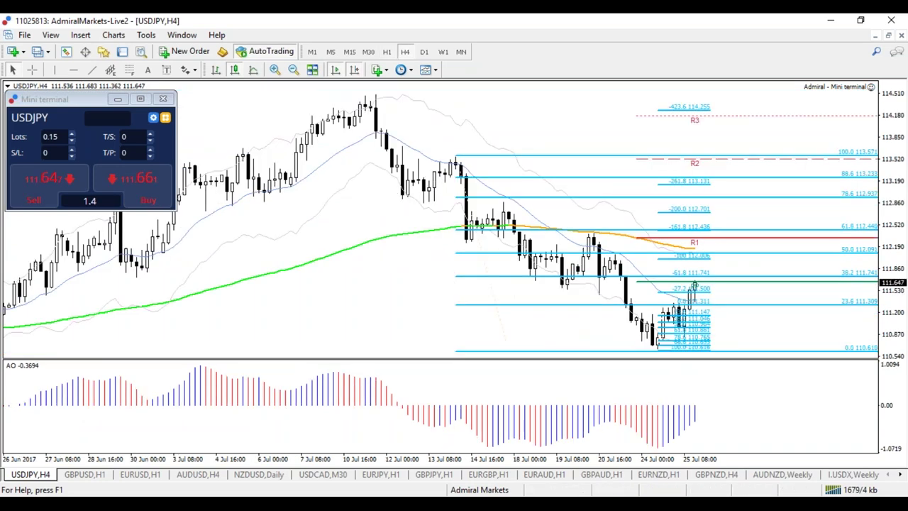
click(275, 69)
key(ctrl+2)
drag(417, 285, 576, 290)
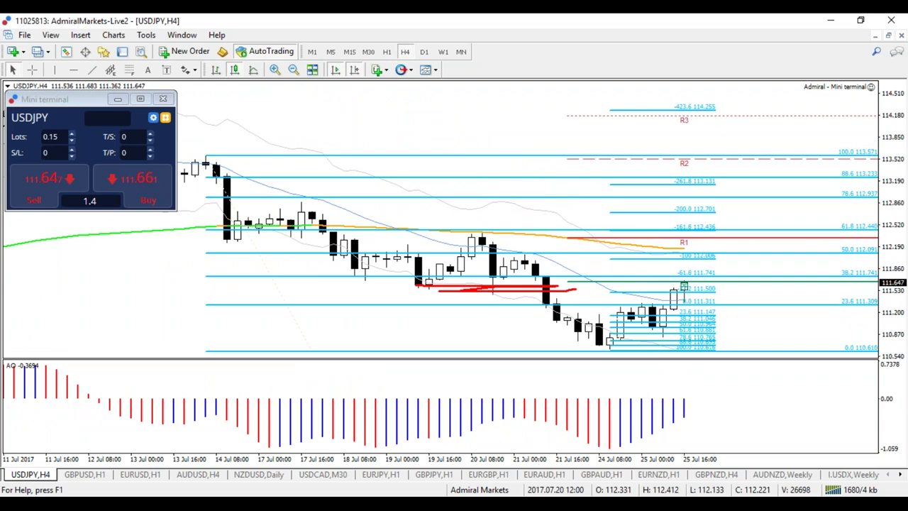
Step: Return the USDJPY chart to H1, draw a blue horizontal line above the 21 July highs, and clear it
click(387, 51)
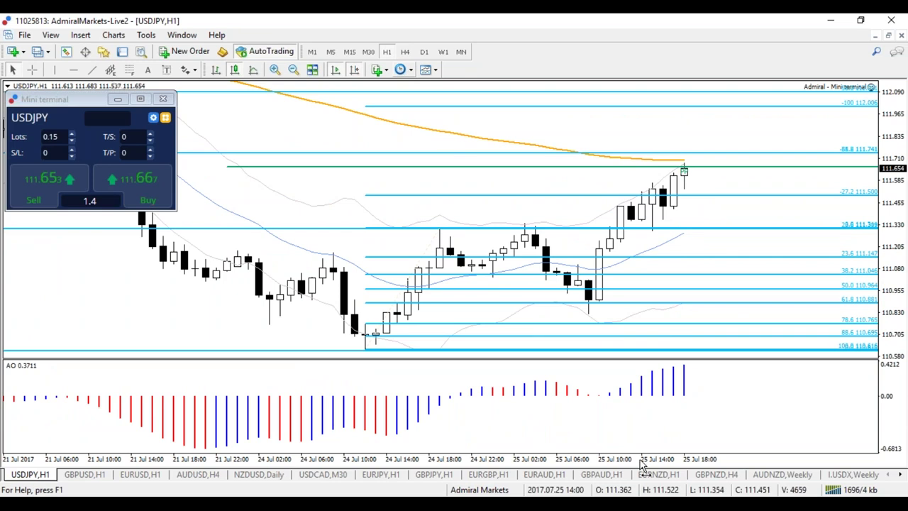
drag(642, 464, 637, 465)
key(ctrl+2)
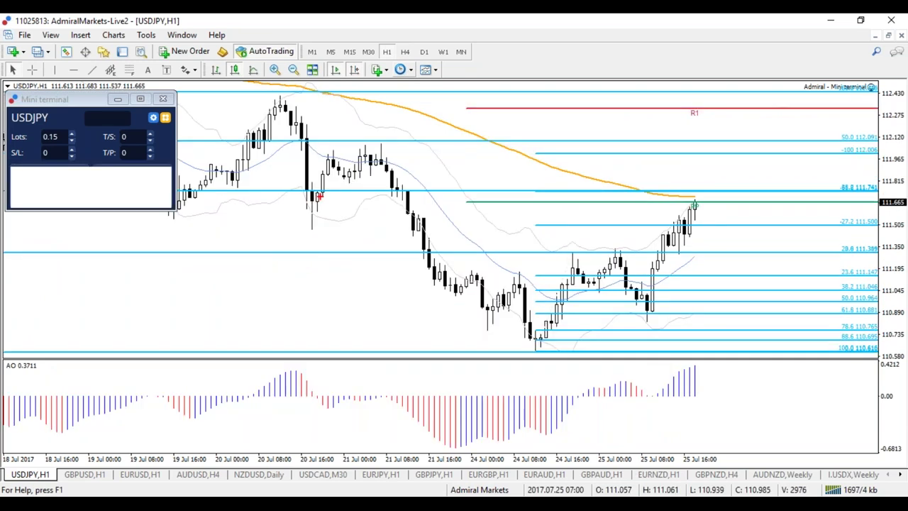
drag(347, 142, 412, 142)
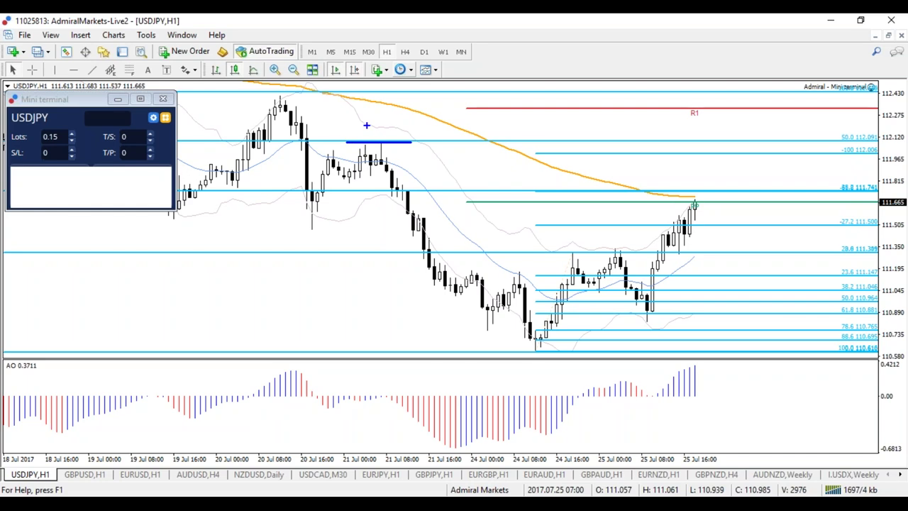
key(Escape)
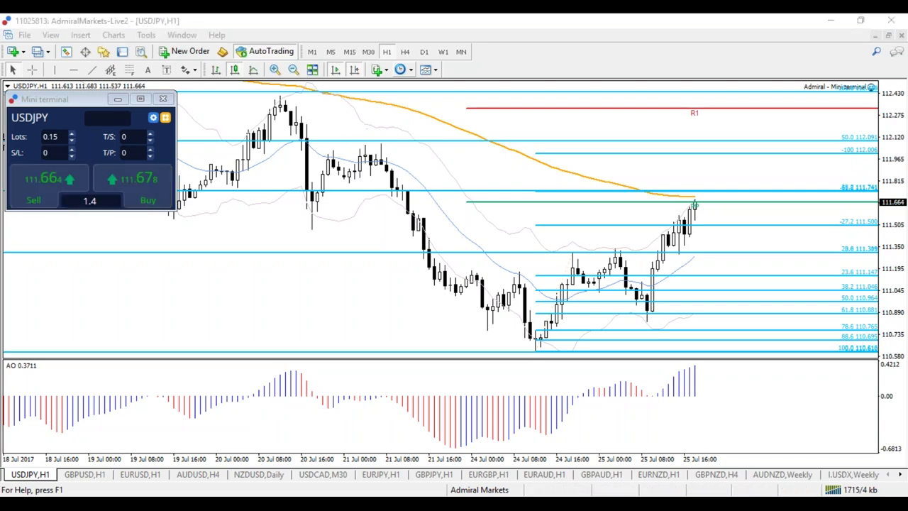
Step: Sketch a red drop, a correction with a rising support line and a down arrow after the latest candle, circle the breakout in blue, and clear everything
drag(887, 217, 892, 281)
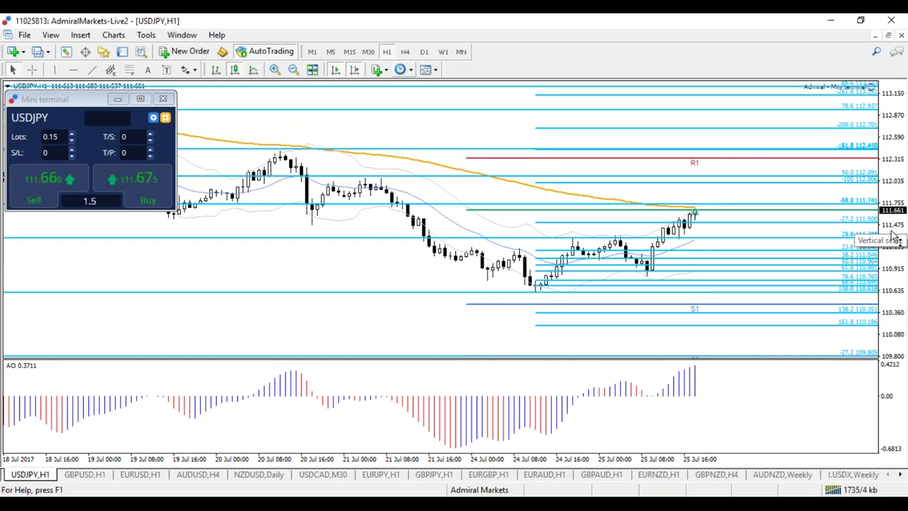
drag(896, 239, 871, 88)
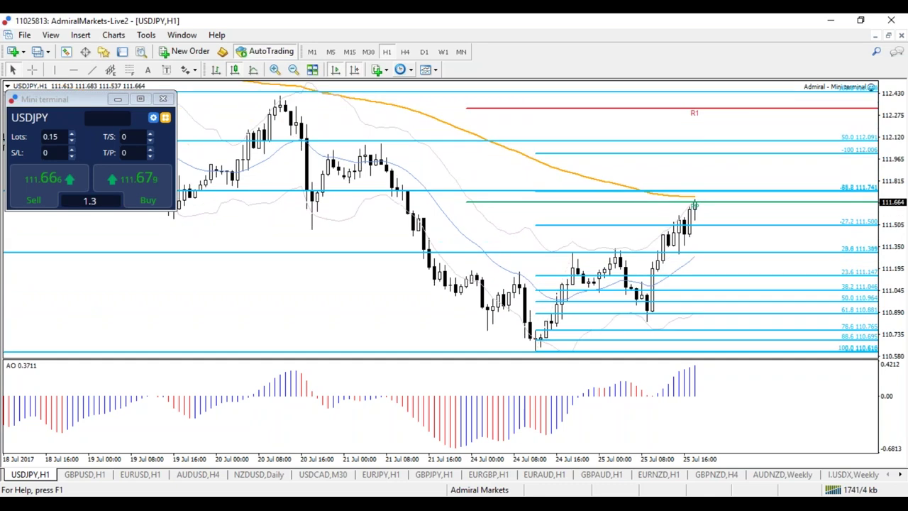
drag(716, 463, 686, 463)
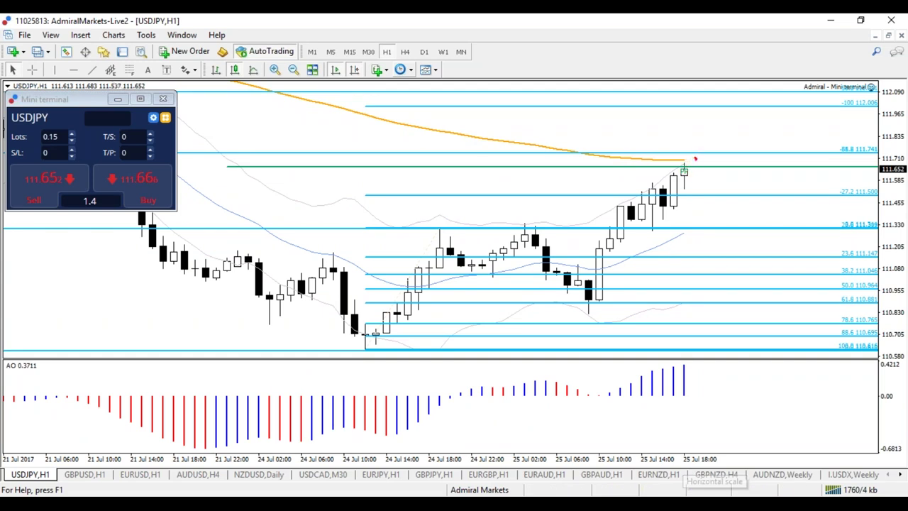
mouse_move(693, 161)
mouse_down()
mouse_move(718, 228)
mouse_move(738, 207)
mouse_move(808, 189)
mouse_up()
mouse_move(702, 253)
mouse_down()
mouse_move(799, 188)
mouse_move(790, 239)
mouse_move(796, 264)
mouse_move(803, 254)
mouse_up()
drag(777, 253, 804, 253)
drag(782, 205, 782, 213)
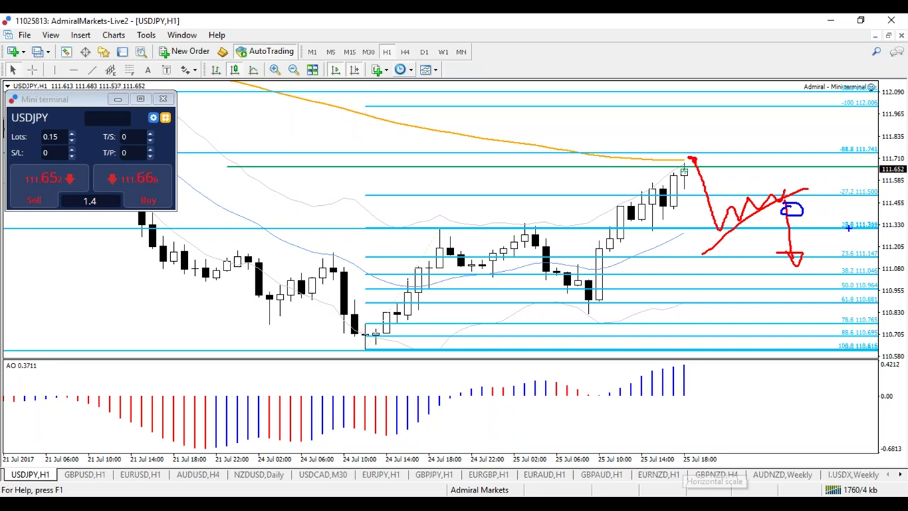
key(Escape)
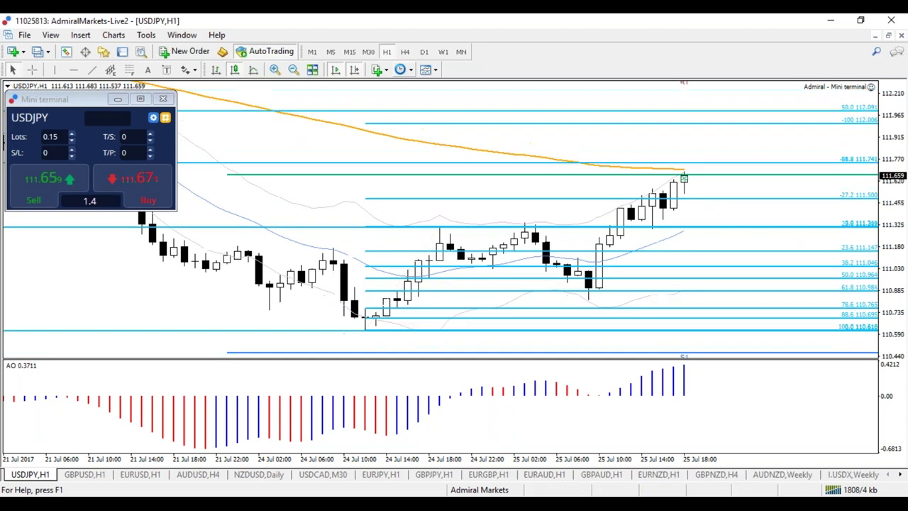
Step: Circle the zone between the 112.091 and 112.006 Fibonacci levels in blue, and clear the mark
mouse_move(710, 128)
mouse_down()
mouse_move(691, 117)
mouse_move(703, 127)
mouse_up()
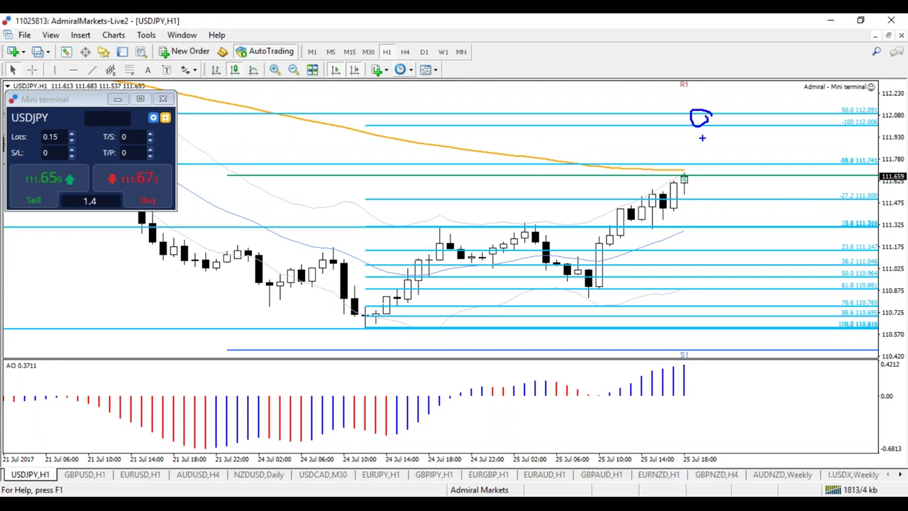
key(Escape)
Step: Label the rebound's first high A, the 25 July pullback low B, and the latest rise C in red
key(ctrl+2)
key(r)
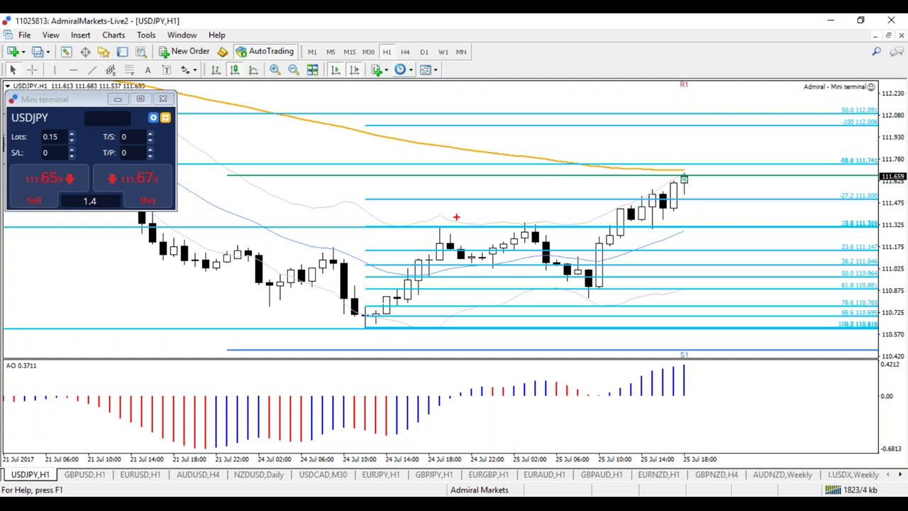
mouse_move(435, 186)
mouse_down()
mouse_move(436, 218)
mouse_move(455, 214)
mouse_up()
drag(437, 202, 447, 201)
mouse_move(545, 293)
mouse_down()
mouse_move(554, 316)
mouse_move(578, 311)
mouse_move(560, 321)
mouse_up()
drag(624, 150, 651, 172)
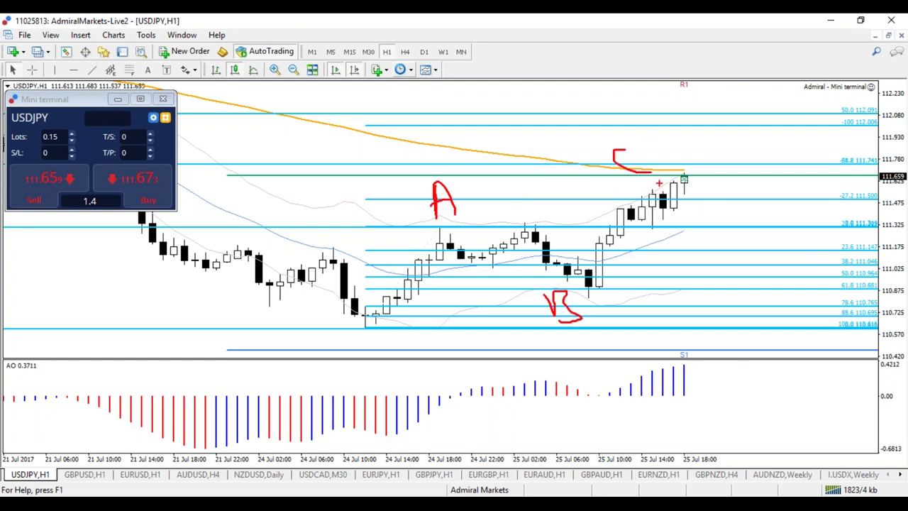
Step: Add blue W, X and Y labels with a red fall to X and a blue rise to a box near 112.006, and clear all marks
drag(624, 108, 679, 108)
mouse_move(776, 265)
mouse_down()
mouse_move(758, 291)
mouse_move(783, 282)
mouse_up()
drag(804, 150, 819, 149)
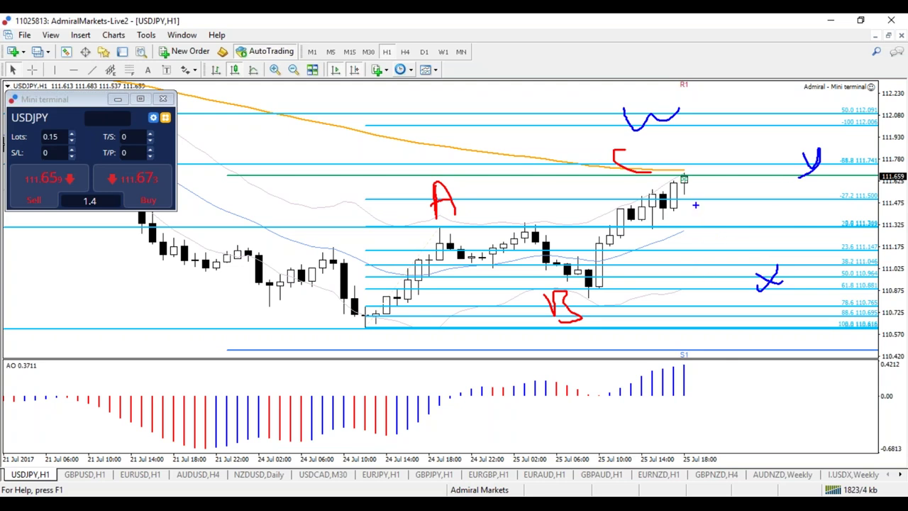
mouse_move(694, 182)
mouse_down()
mouse_move(703, 209)
mouse_move(777, 271)
mouse_move(832, 204)
mouse_move(846, 143)
mouse_move(881, 147)
mouse_move(874, 136)
mouse_up()
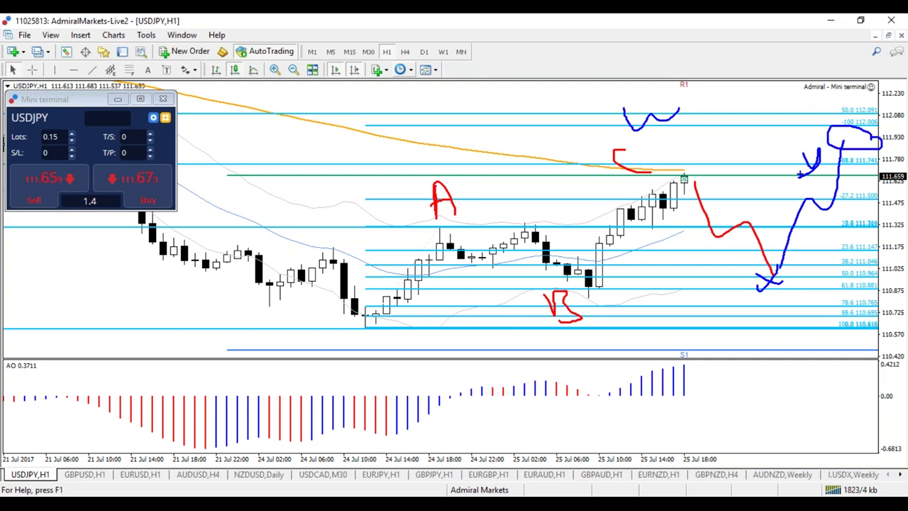
key(Escape)
Step: Mark a red resistance zone at the latest candle, sketch a red zigzag decline, a blue line above its correction and a blue stroke upward, and clear them
key(ctrl+2)
drag(678, 169, 735, 176)
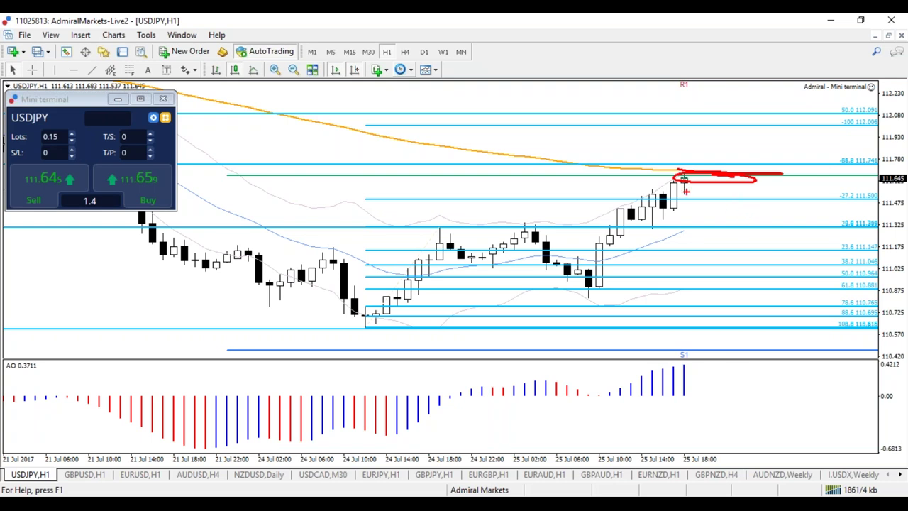
mouse_move(708, 175)
mouse_down()
mouse_move(725, 232)
mouse_move(805, 263)
mouse_move(814, 281)
mouse_up()
drag(743, 189, 759, 192)
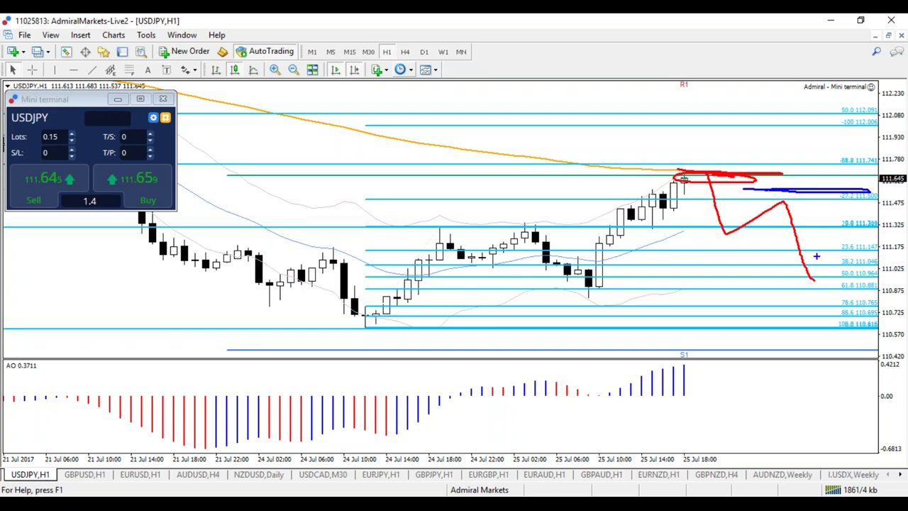
mouse_move(817, 281)
mouse_down()
mouse_move(855, 147)
mouse_move(834, 160)
mouse_up()
key(Escape)
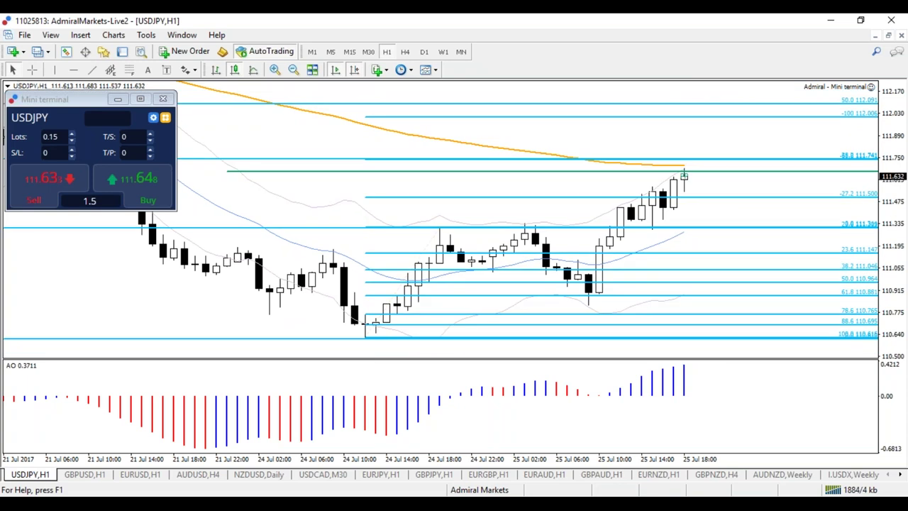
Step: Switch the USDJPY chart to H4, mark resistance near R1 in red, sketch a blue rise and a red arrow down from it, and clear the marks
click(405, 51)
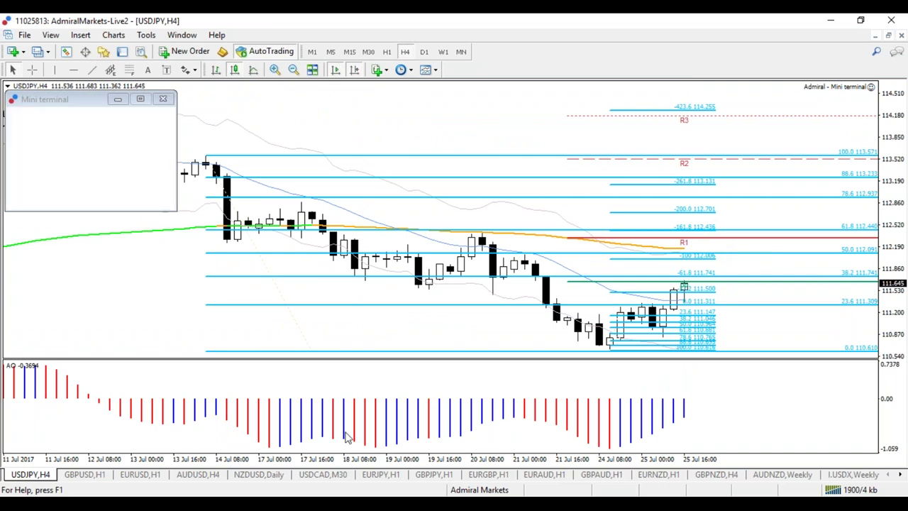
mouse_move(445, 234)
mouse_down()
mouse_move(817, 230)
mouse_move(429, 235)
mouse_up()
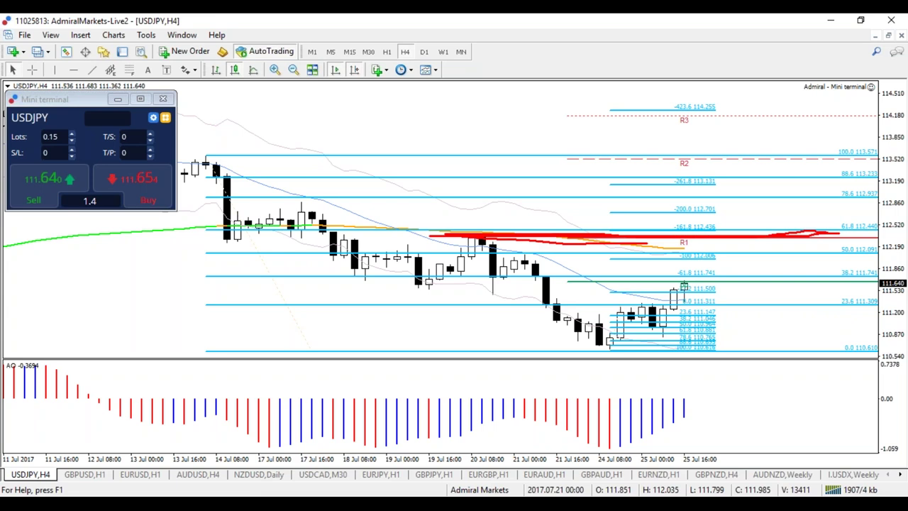
key(r)
mouse_move(710, 263)
mouse_down()
mouse_move(766, 398)
mouse_move(738, 384)
mouse_up()
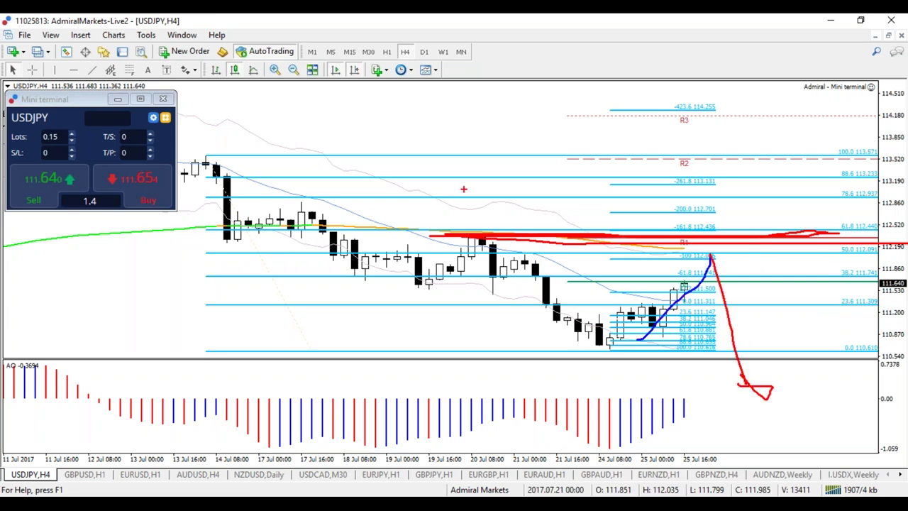
key(Escape)
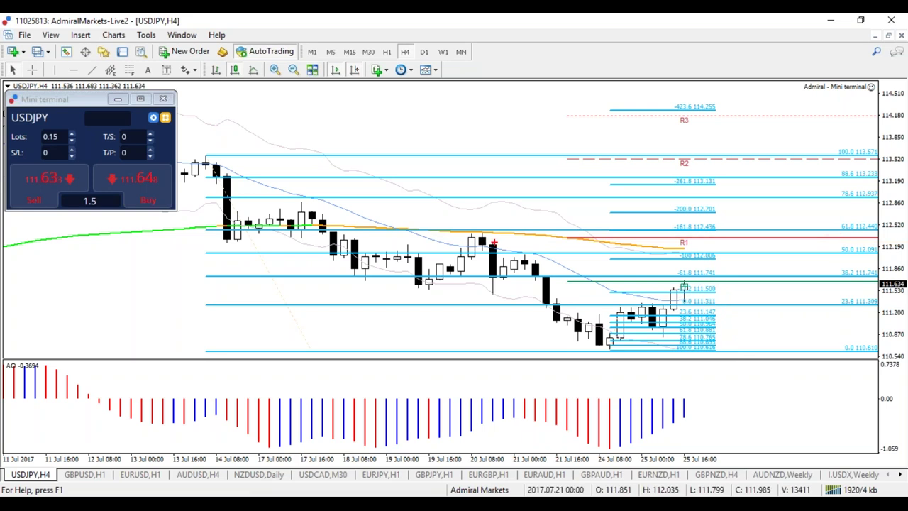
Step: Circle the 20 July high on the USDJPY H4 chart in red, write blue letters beside the candles, and clear the marks
mouse_move(493, 234)
mouse_down()
mouse_move(478, 223)
mouse_move(499, 233)
mouse_move(489, 225)
mouse_up()
mouse_move(745, 181)
mouse_down()
mouse_move(750, 208)
mouse_move(773, 217)
mouse_move(795, 192)
mouse_move(811, 207)
mouse_up()
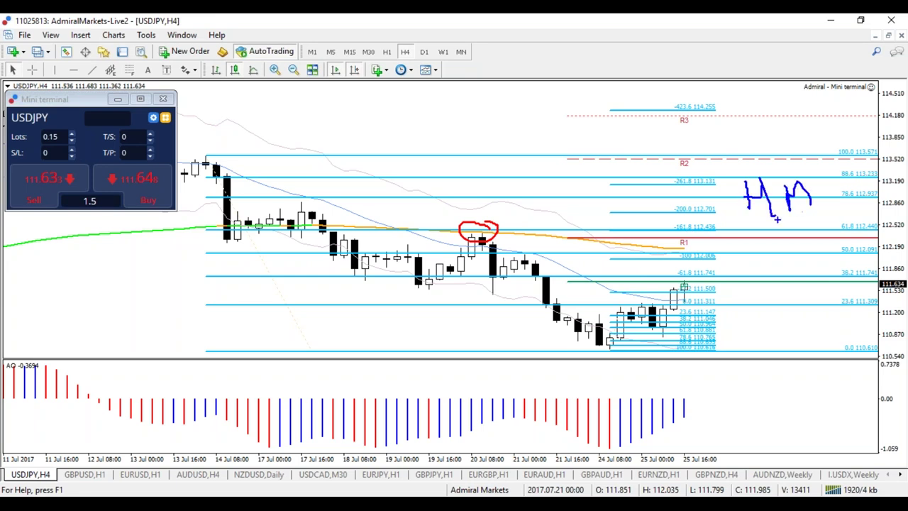
key(Escape)
Step: Draw red resistance lines at the 20 July high, near 112.091 and near 111.741, with short handwritten marks beside them
key(ctrl+2)
drag(453, 234, 531, 234)
drag(660, 253, 718, 252)
drag(667, 277, 712, 277)
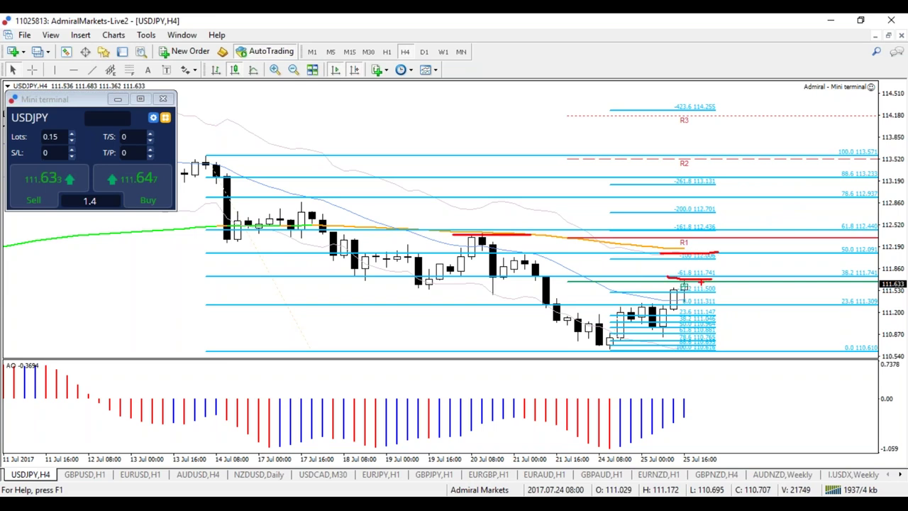
mouse_move(754, 272)
mouse_down()
mouse_move(758, 257)
mouse_move(766, 271)
mouse_up()
drag(775, 248, 776, 278)
mouse_move(779, 267)
mouse_down()
mouse_move(790, 263)
mouse_move(800, 284)
mouse_up()
Step: Switch to the GBPUSD H1 chart, sketch a blue zigzag rise with an arrowhead over the latest swings, and clear it
click(89, 474)
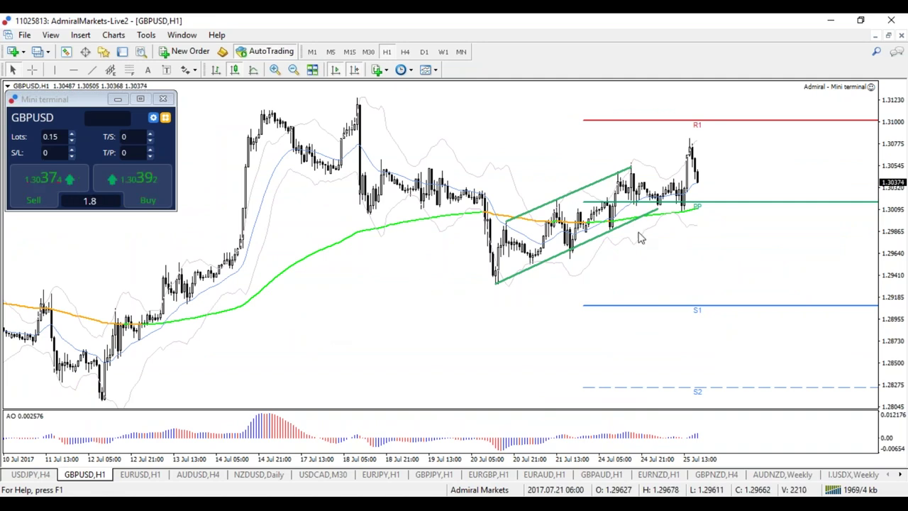
mouse_move(609, 216)
mouse_down()
mouse_move(632, 182)
mouse_move(654, 203)
mouse_move(686, 203)
mouse_move(715, 144)
mouse_move(730, 158)
mouse_up()
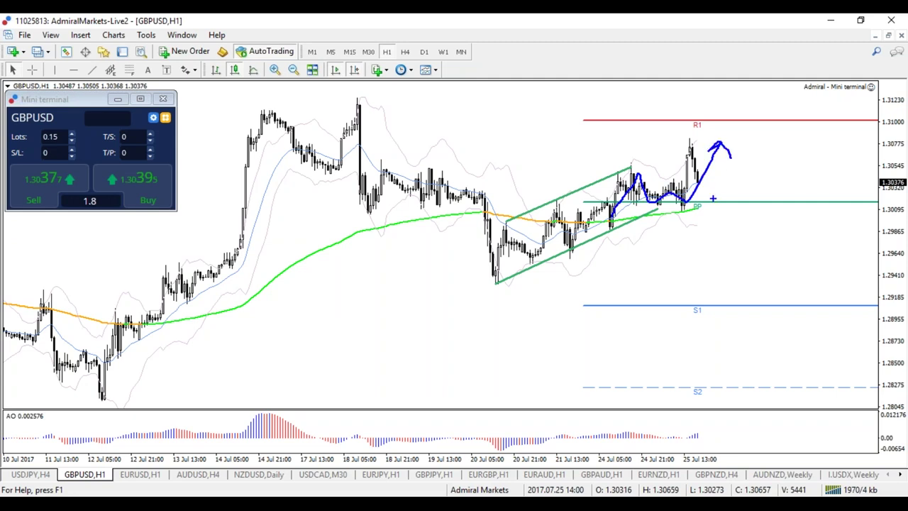
key(Escape)
Step: Extend the green channel's lower and upper trend lines beyond the latest GBPUSD candles
drag(659, 209, 786, 174)
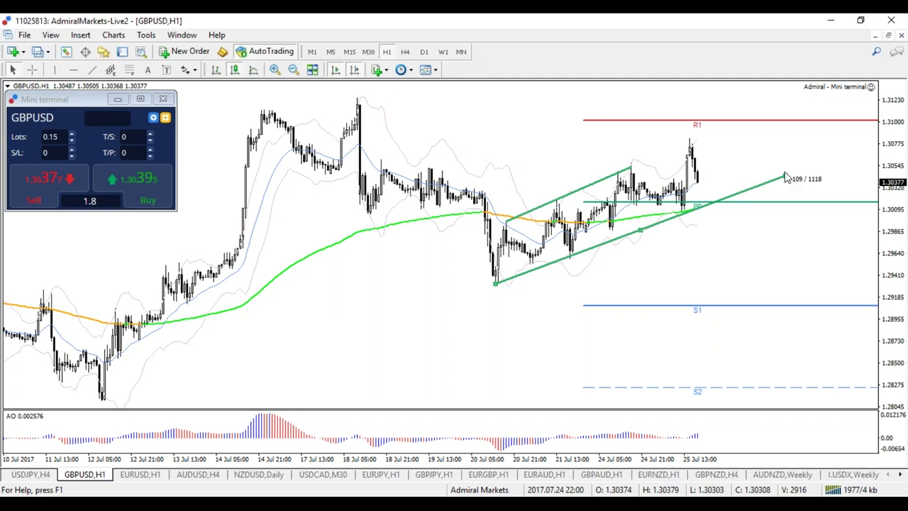
drag(785, 173, 782, 168)
double_click(783, 167)
drag(636, 169, 747, 120)
Step: Circle the latest swing low in blue and the latest high in red, and draw a green midline through the channel
mouse_move(686, 208)
mouse_down()
mouse_move(677, 216)
mouse_move(689, 207)
mouse_up()
mouse_move(690, 158)
mouse_down()
mouse_move(685, 142)
mouse_move(683, 156)
mouse_up()
drag(741, 148, 583, 214)
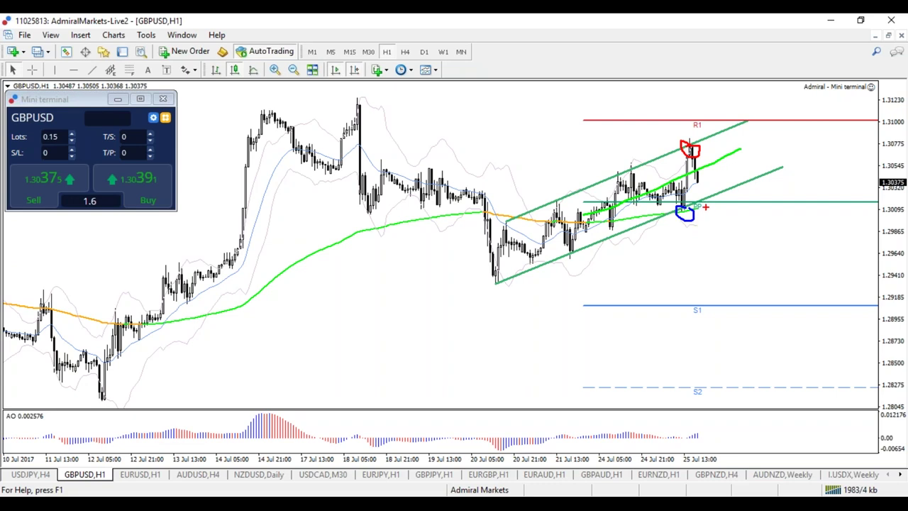
Step: Sketch a red decline to S1 and a blue rise from the channel's support to R1, and clear all marks
mouse_move(706, 207)
mouse_down()
mouse_move(738, 307)
mouse_move(740, 300)
mouse_up()
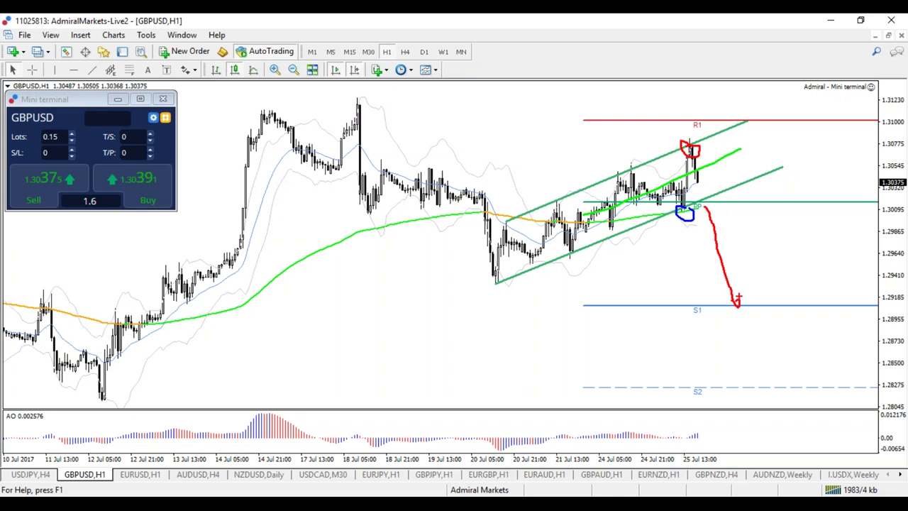
mouse_move(700, 205)
mouse_down()
mouse_move(714, 199)
mouse_move(701, 201)
mouse_move(746, 120)
mouse_move(751, 135)
mouse_up()
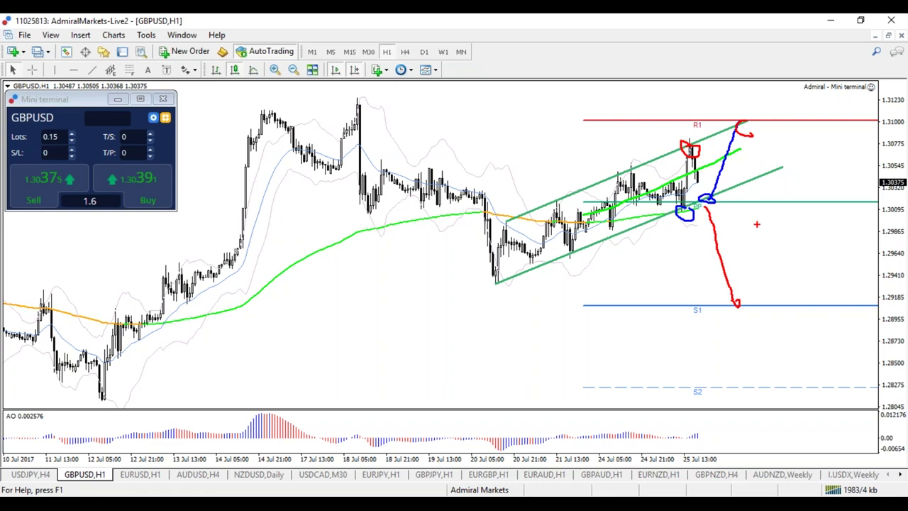
key(Escape)
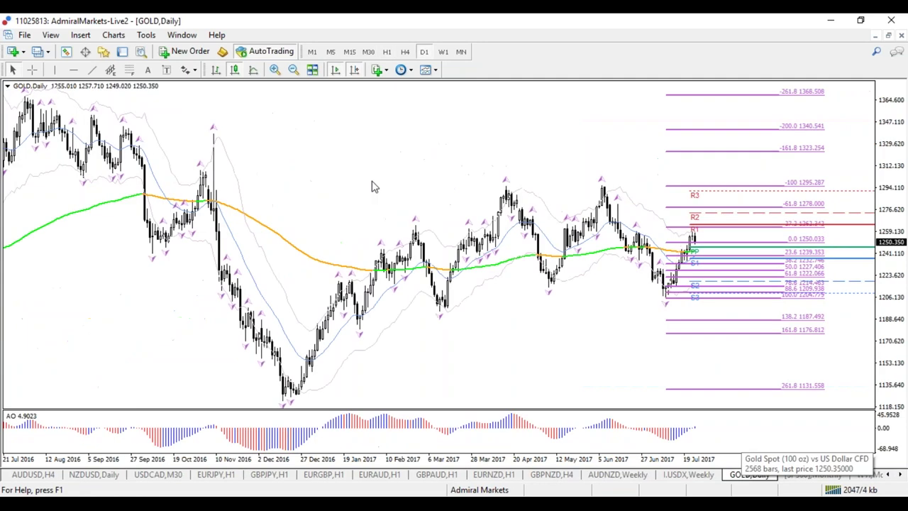
Step: Apply a saved chart template without fractals and Fibonacci levels to the GOLD daily chart
right_click(372, 181)
mouse_move(416, 304)
click(556, 337)
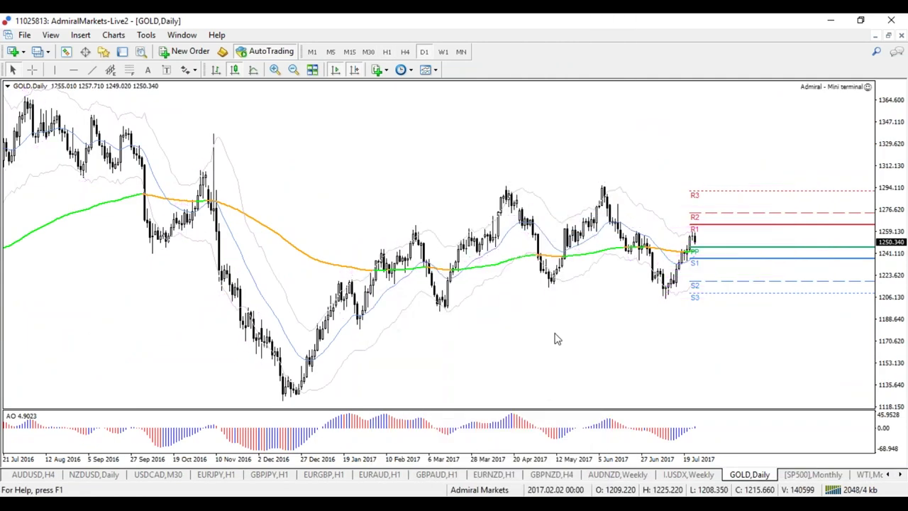
Step: Examine the recent GOLD candles on the daily and H4 timeframes, using the crosshair on H4
key(plus)
key(plus)
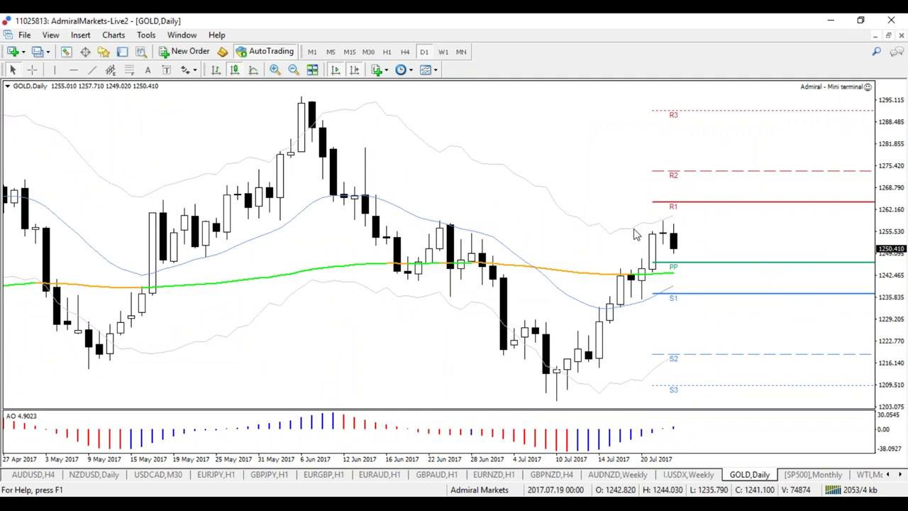
click(405, 52)
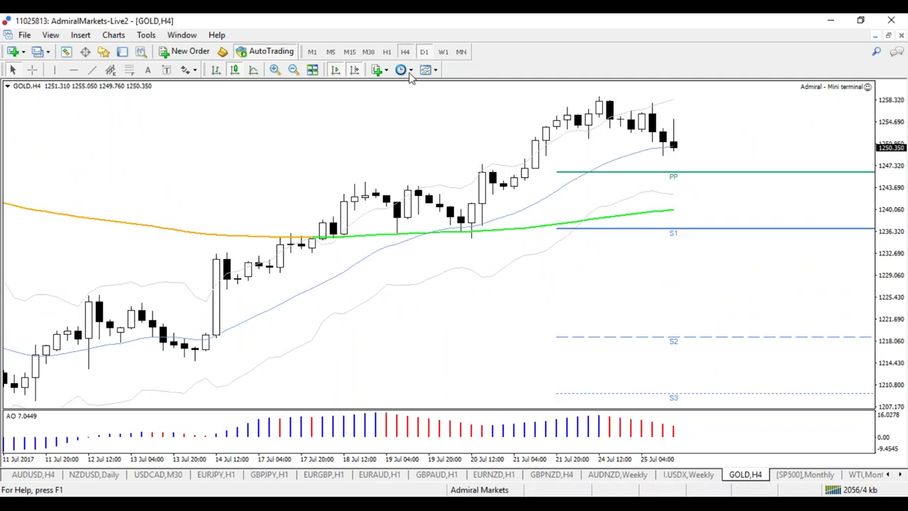
key(minus)
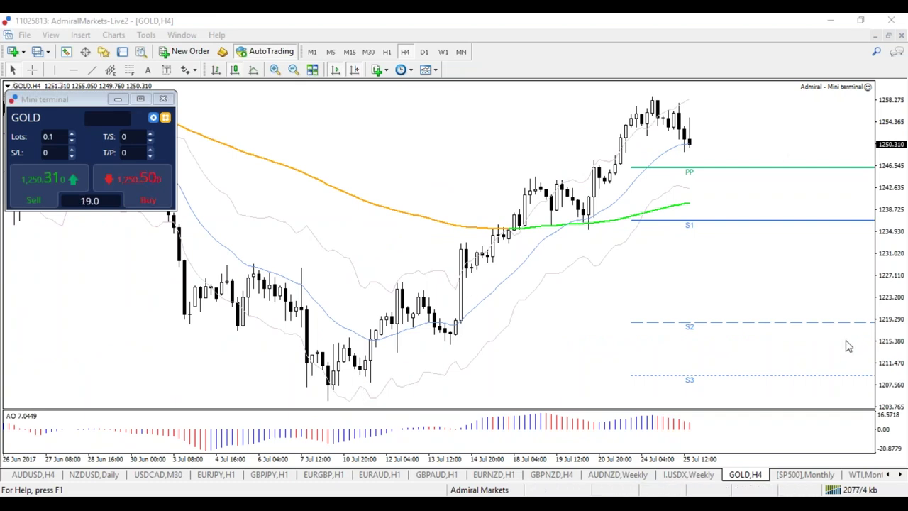
click(33, 71)
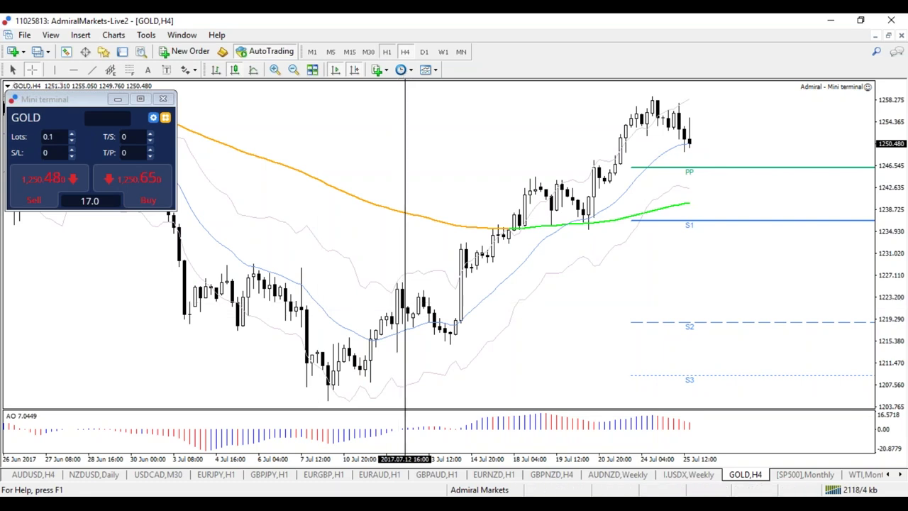
Step: Switch the GOLD chart to H1, enlarge the AO indicator pane, and turn off auto scroll and chart shift
click(387, 52)
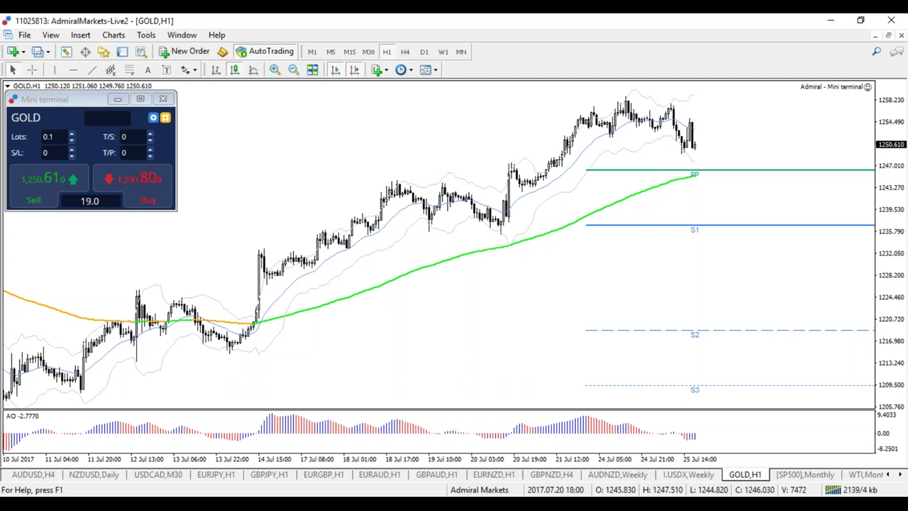
drag(511, 409, 508, 368)
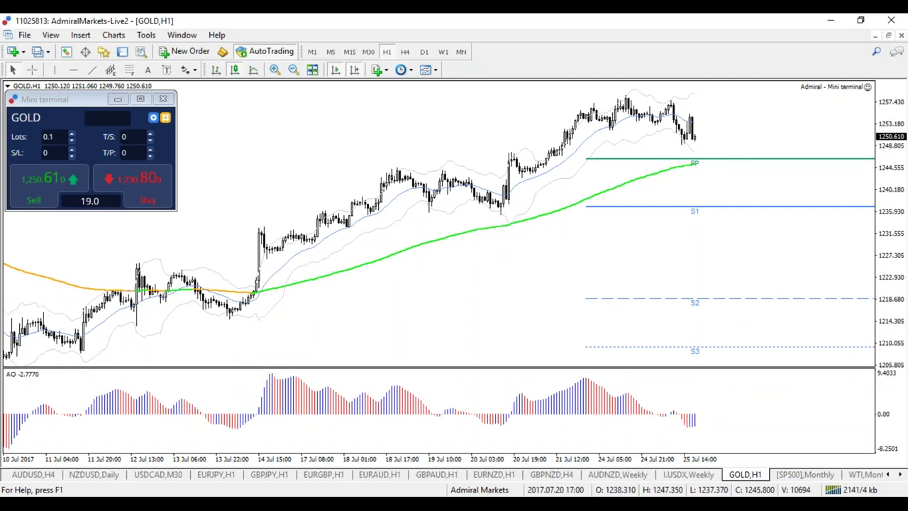
click(336, 69)
click(355, 69)
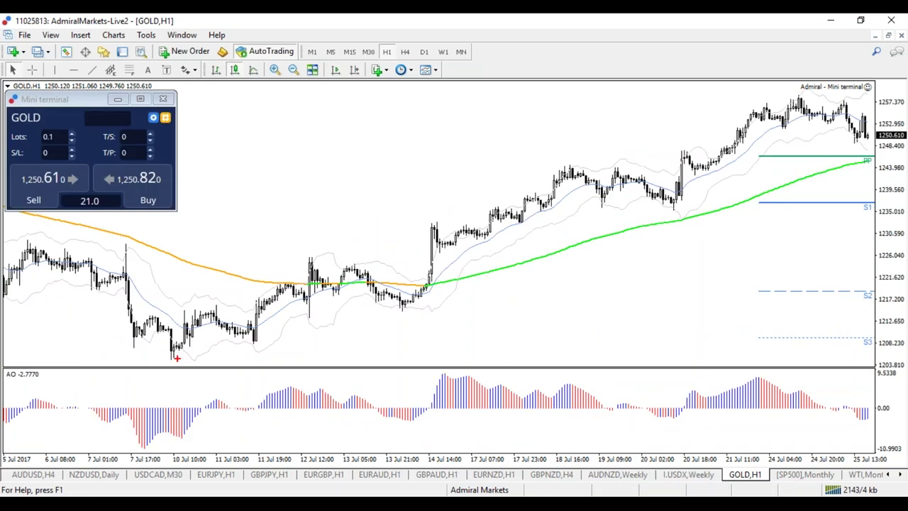
Step: Trace the GOLD waves from the 10 July low through the latest highs with a blue line, and clear it
mouse_move(172, 360)
mouse_down()
mouse_move(300, 251)
mouse_move(379, 307)
mouse_move(553, 154)
mouse_move(660, 212)
mouse_move(852, 77)
mouse_up()
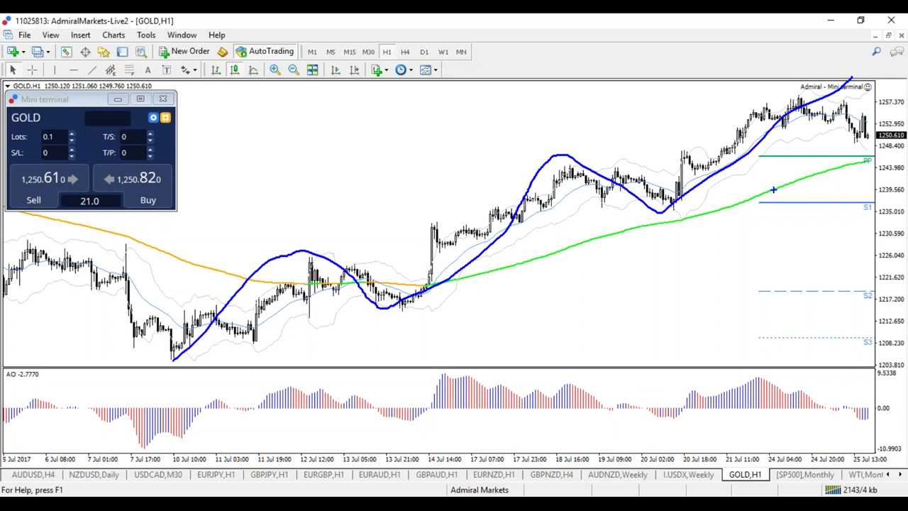
key(Escape)
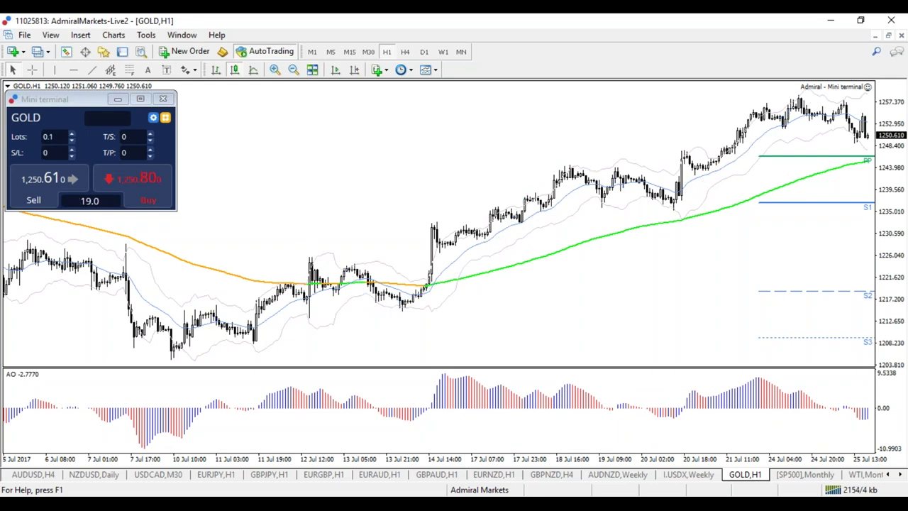
Step: Switch GOLD to the daily timeframe, sketch the blue rise from the December low, the red zigzag correction and the blue rebound, and clear them
click(405, 53)
click(424, 53)
key(ctrl+2)
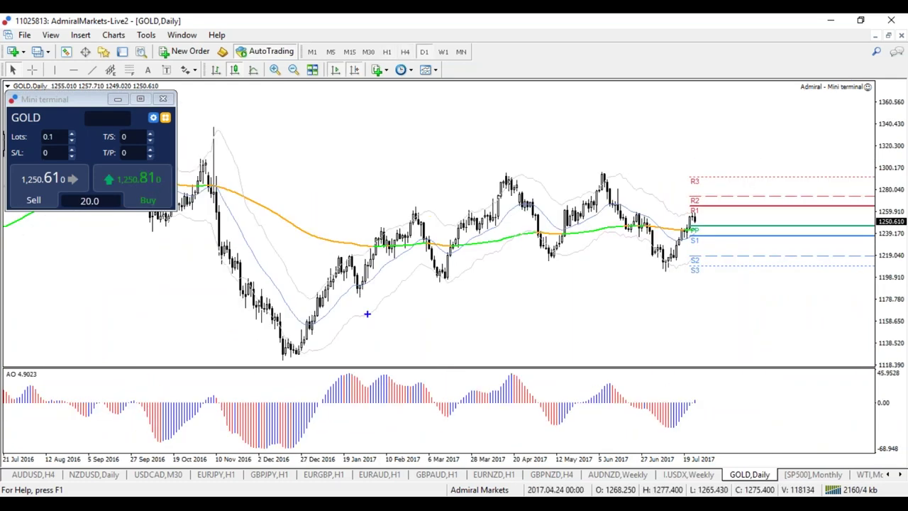
mouse_move(282, 367)
mouse_down()
mouse_move(502, 159)
mouse_move(539, 220)
mouse_move(605, 193)
mouse_move(667, 275)
mouse_move(696, 211)
mouse_move(689, 214)
mouse_up()
key(r)
key(b)
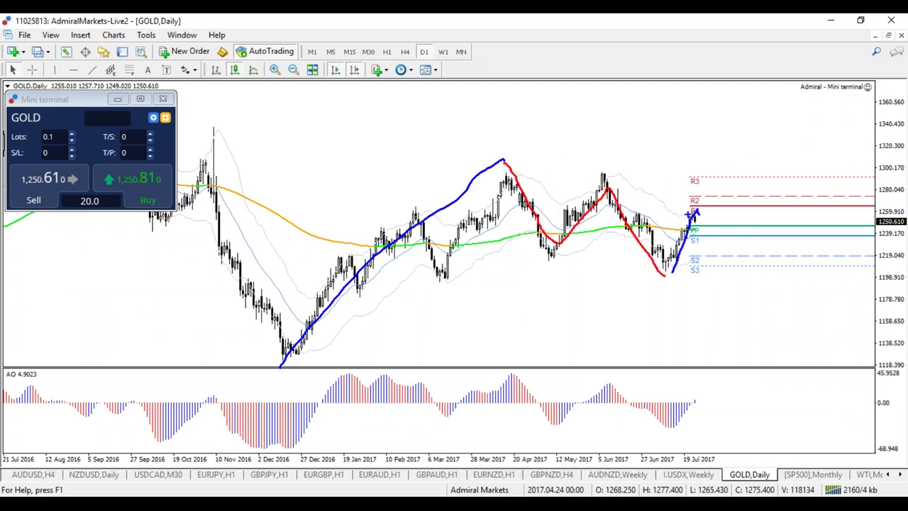
key(Escape)
Step: Place a Fibonacci retracement from the December 2016 low up to the high at 1295.726
click(129, 69)
drag(281, 364, 378, 234)
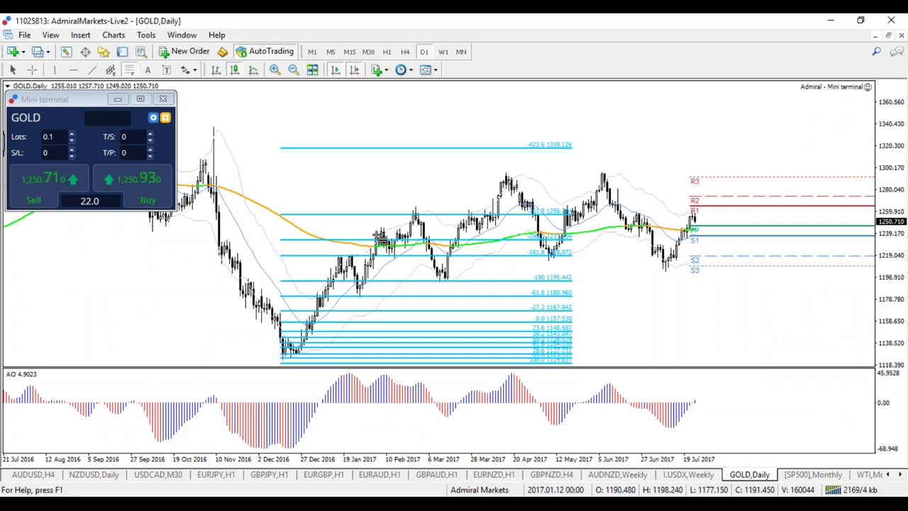
key(ctrl+z)
drag(385, 174, 385, 172)
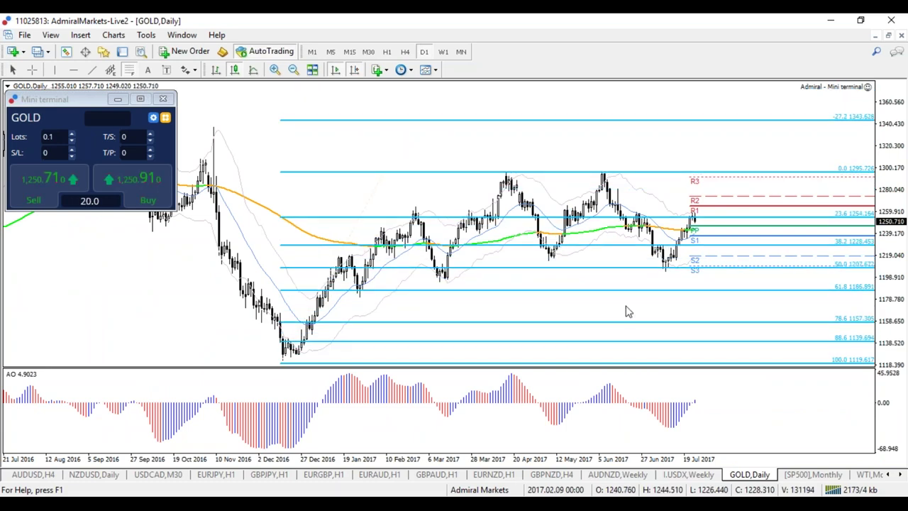
Step: Mark the July low at the 50.0 level in blue and green, and sketch a blue rise followed by a red zigzag pullback
key(ctrl+2)
mouse_move(647, 267)
mouse_down()
mouse_move(676, 261)
mouse_move(693, 214)
mouse_move(717, 256)
mouse_up()
mouse_move(659, 274)
mouse_down()
mouse_move(678, 271)
mouse_move(660, 271)
mouse_up()
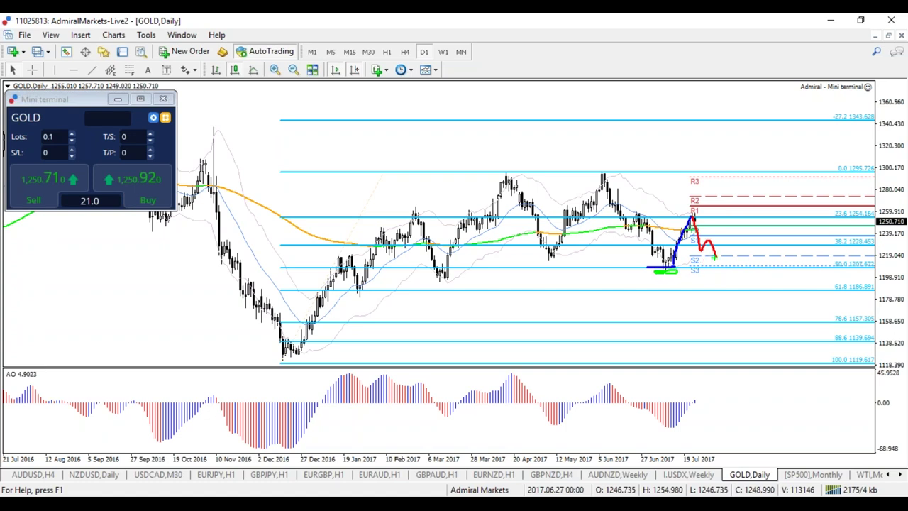
Step: Sketch a blue rise from the pullback's end, write slash-separated blue wave labels beside it, and clear all marks
mouse_move(719, 256)
mouse_down()
mouse_move(743, 203)
mouse_move(764, 206)
mouse_up()
mouse_move(782, 173)
mouse_down()
mouse_move(782, 204)
mouse_move(816, 205)
mouse_up()
mouse_move(851, 188)
mouse_down()
mouse_move(844, 190)
mouse_move(855, 206)
mouse_up()
mouse_move(885, 183)
mouse_down()
mouse_move(863, 223)
mouse_move(884, 233)
mouse_up()
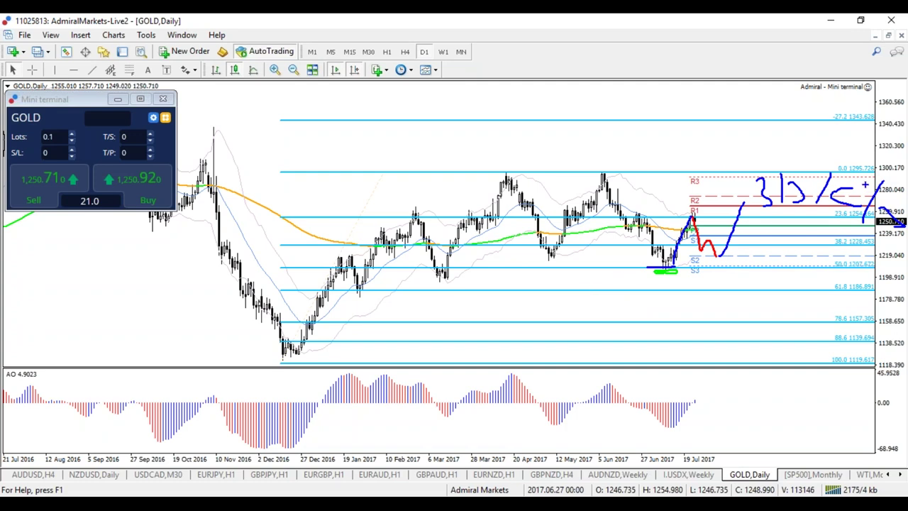
key(Escape)
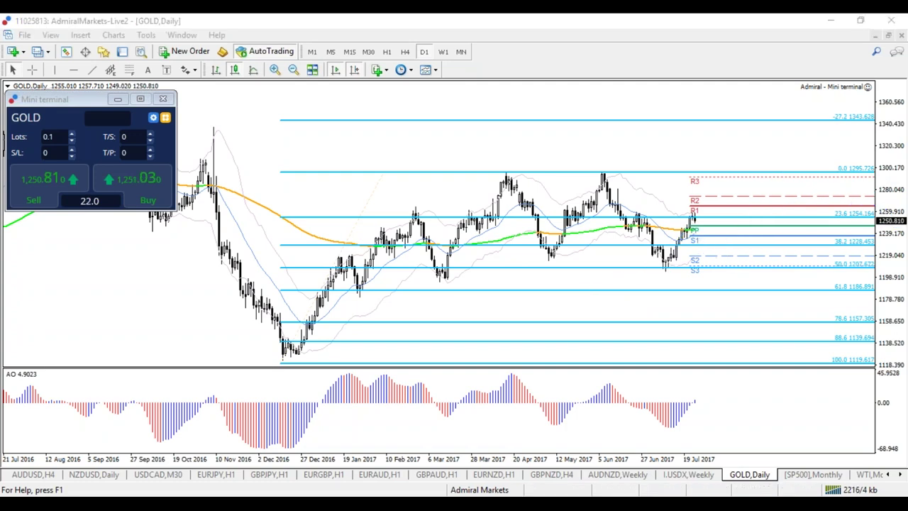
Step: Add freehand marks from the latest GOLD high down to the July low, and clear them
key(ctrl+2)
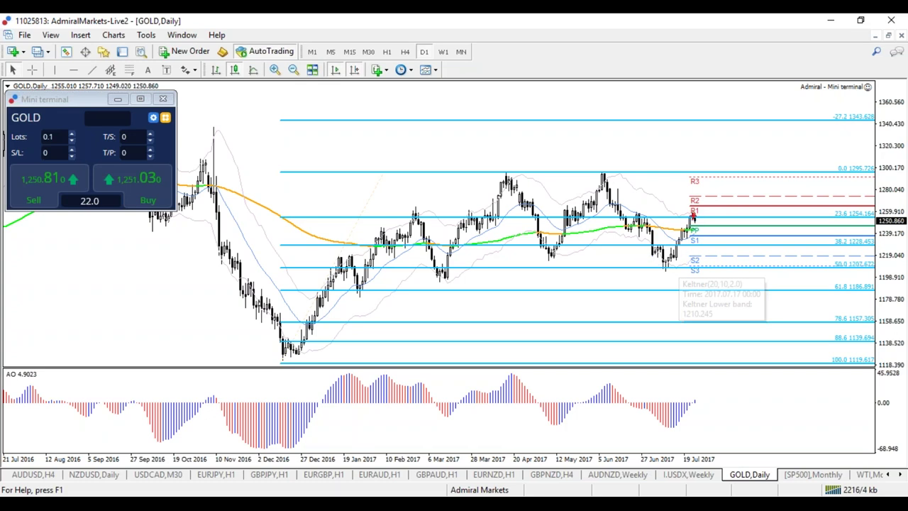
mouse_move(694, 214)
mouse_down()
mouse_move(704, 237)
mouse_move(718, 232)
mouse_move(727, 256)
mouse_move(655, 275)
mouse_up()
key(Escape)
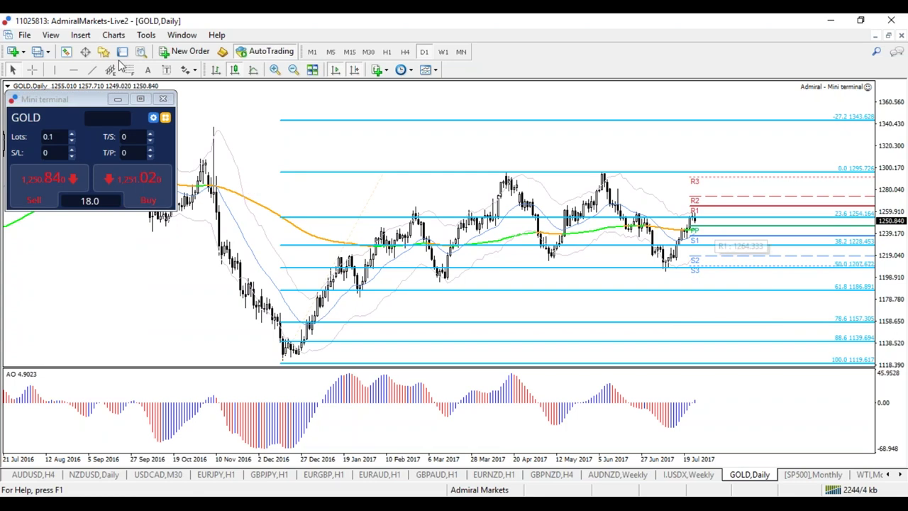
Step: Show the Navigator and locate Admiral Pivot in its list of indicators
key(ctrl+n)
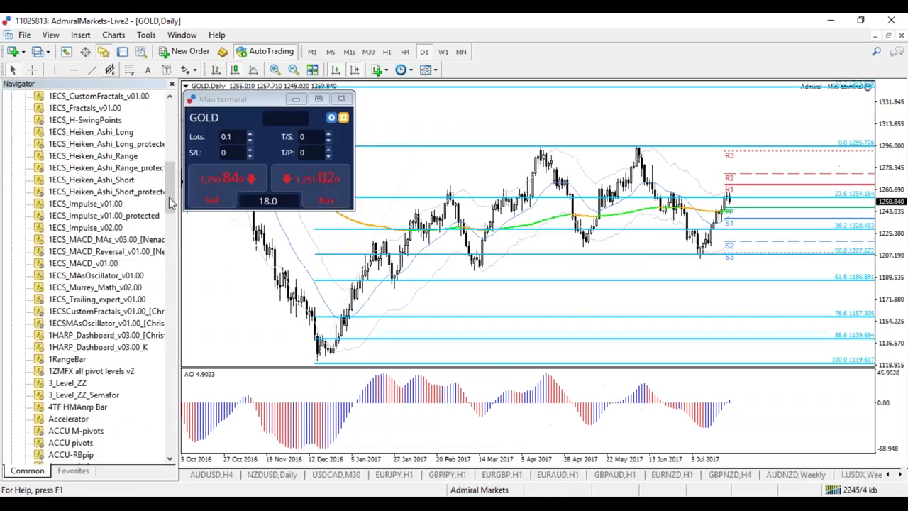
drag(169, 203, 169, 241)
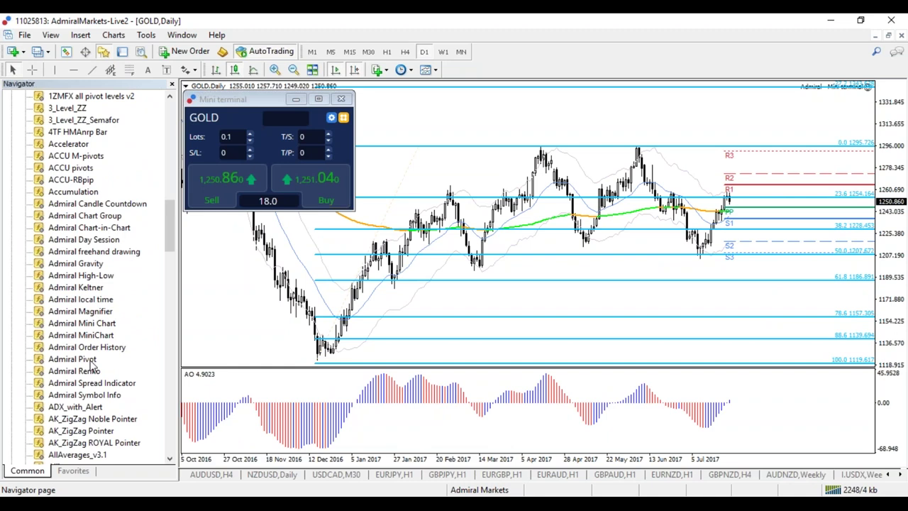
click(91, 360)
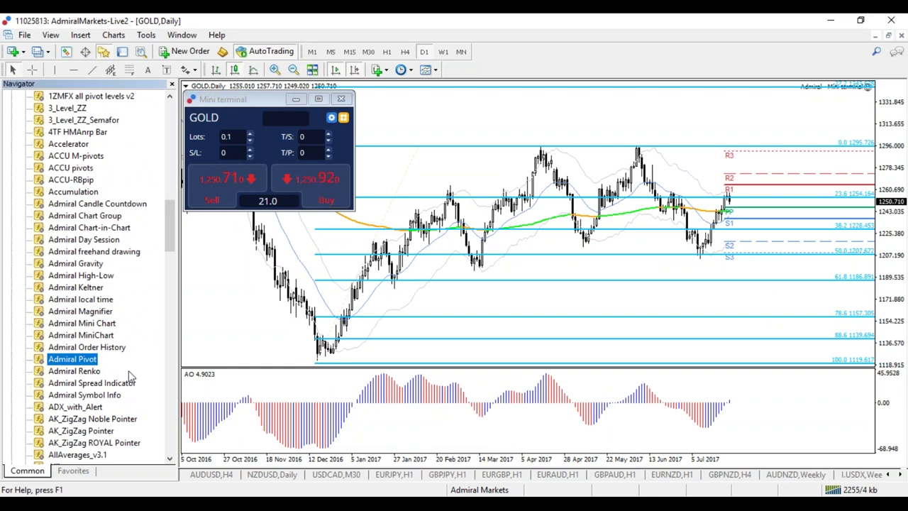
Step: Switch to the Admiral Markets website in Chrome and open the MT4 Supreme Edition page
click(277, 506)
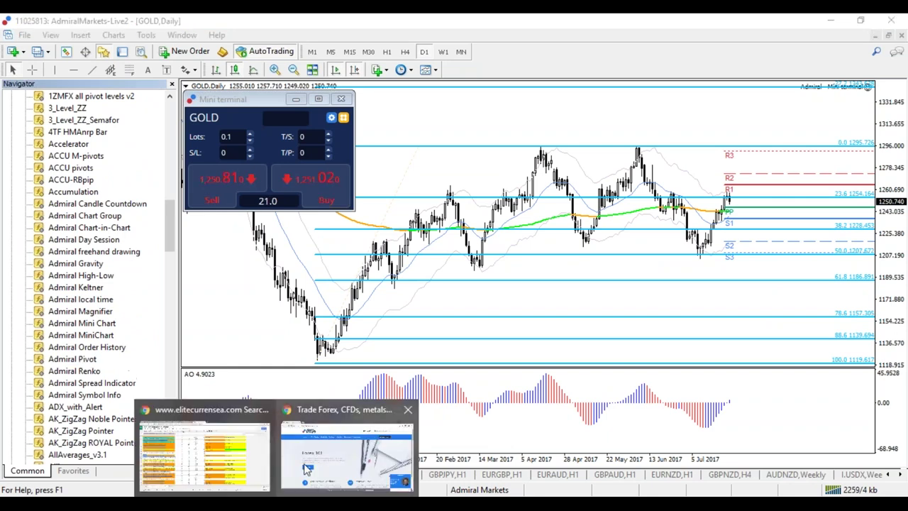
click(307, 468)
mouse_move(336, 136)
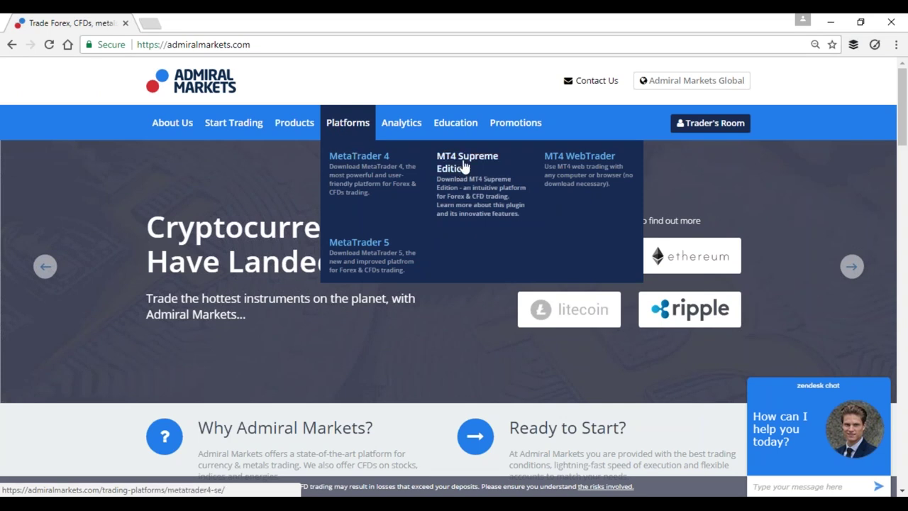
click(465, 166)
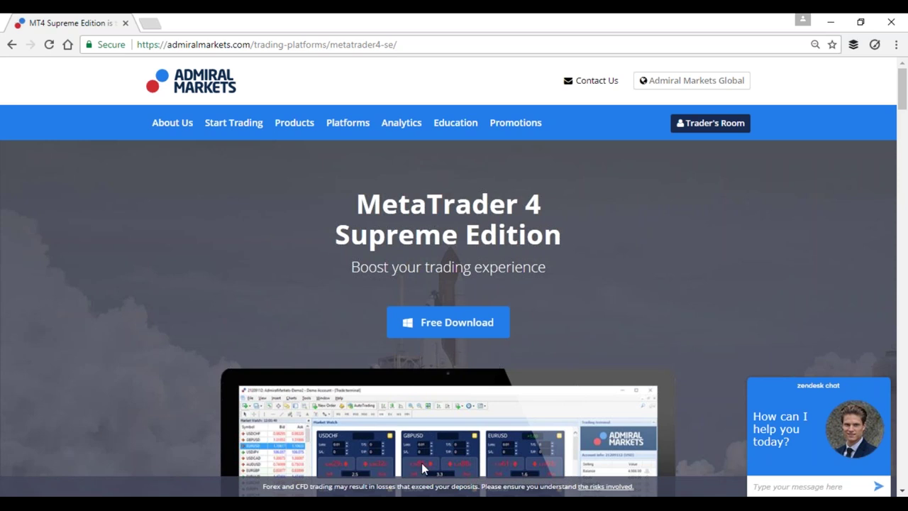
Step: Switch back to the MetaTrader 4 terminal and hide the Navigator to widen the GOLD chart
click(374, 504)
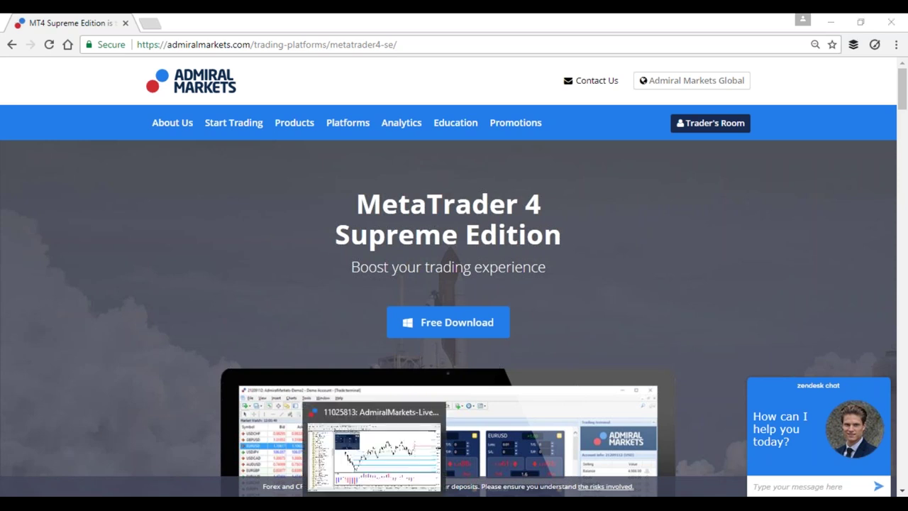
click(374, 505)
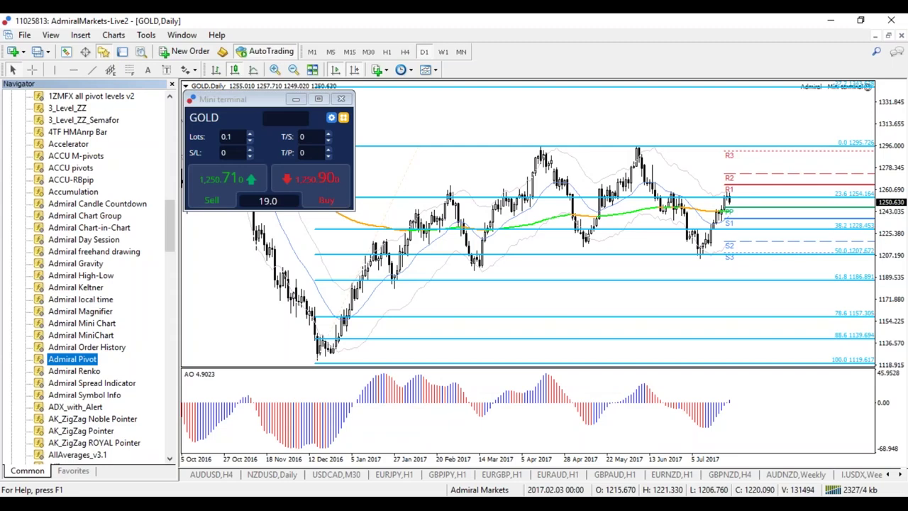
key(ctrl+n)
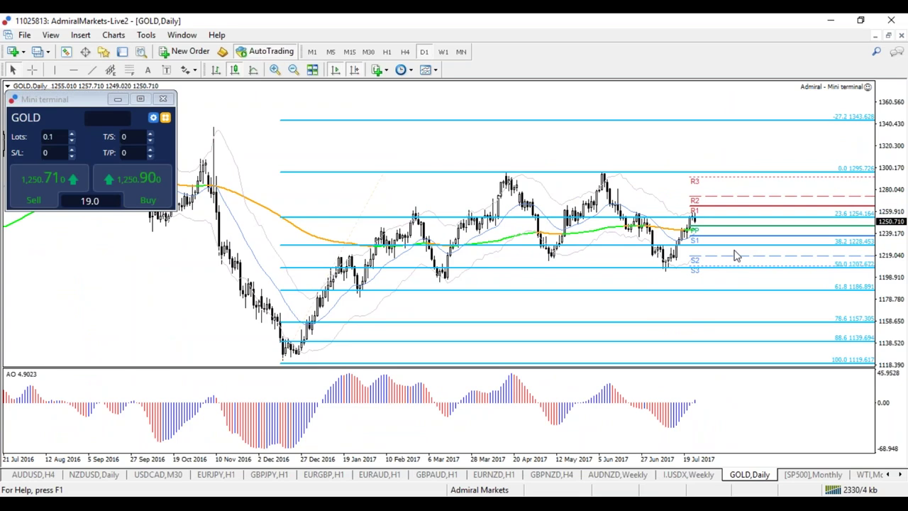
Step: Inspect the July low on the GOLD daily chart with the crosshair
click(405, 52)
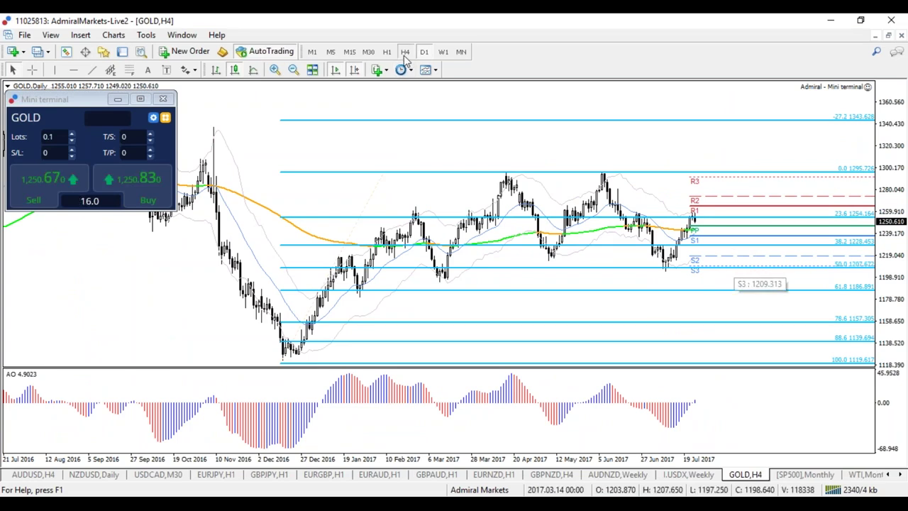
click(424, 52)
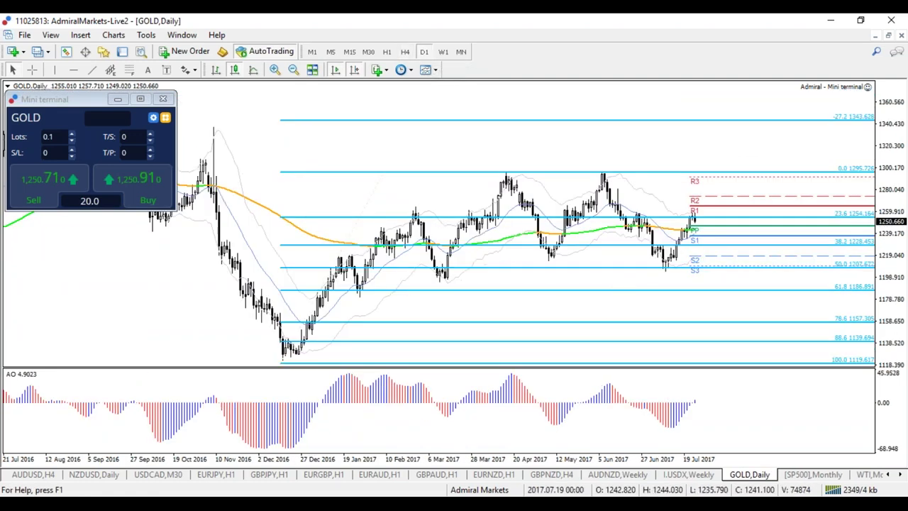
key(plus)
key(plus)
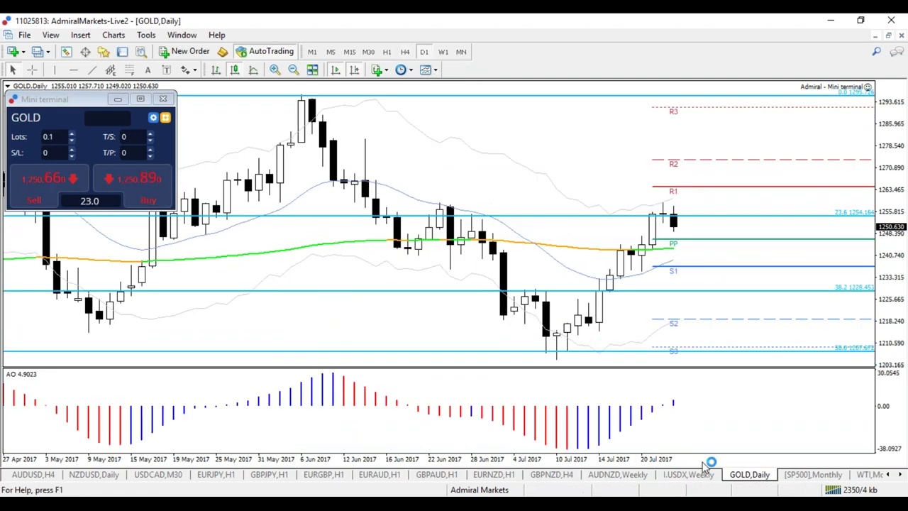
key(minus)
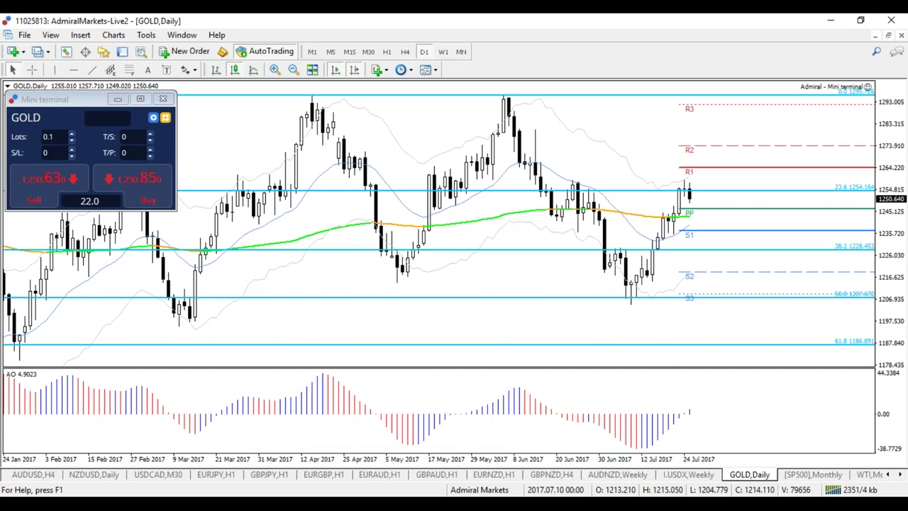
middle_click(631, 285)
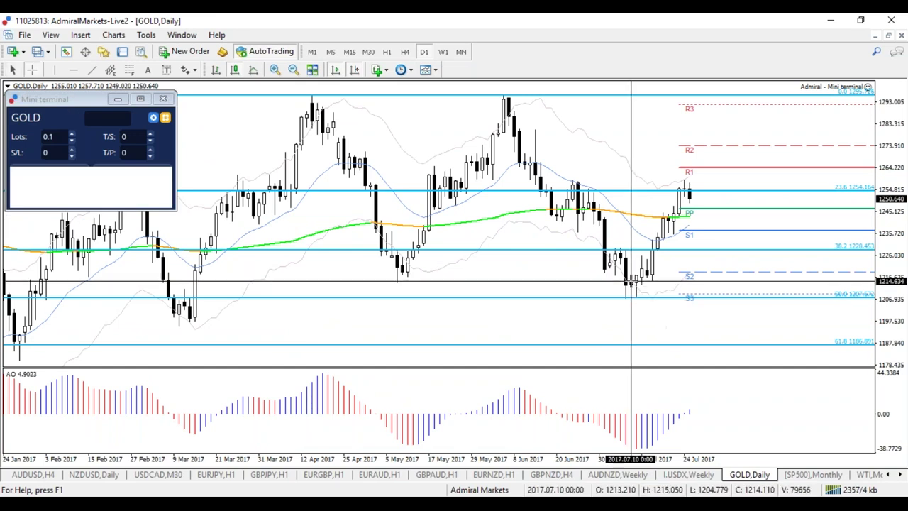
mouse_move(631, 283)
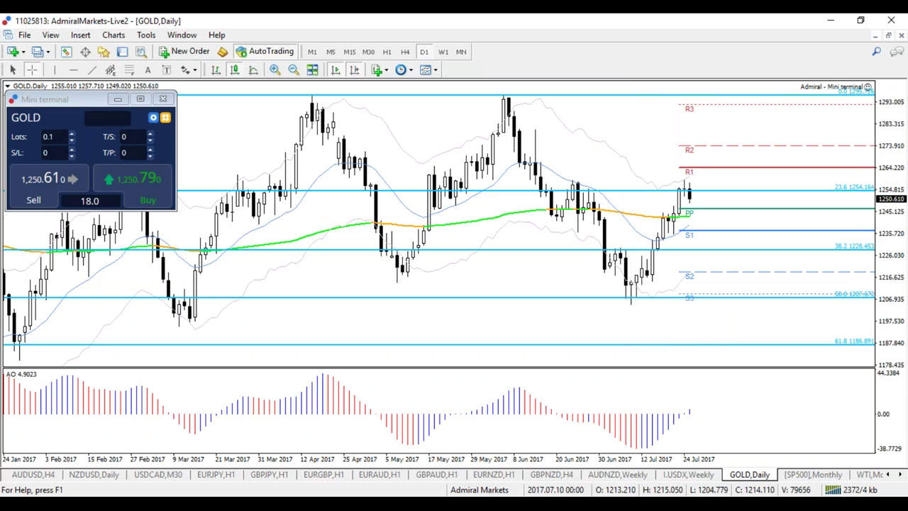
Step: Replace the existing Fibonacci retracement on the GOLD daily chart with one from the July low to the latest high
click(293, 70)
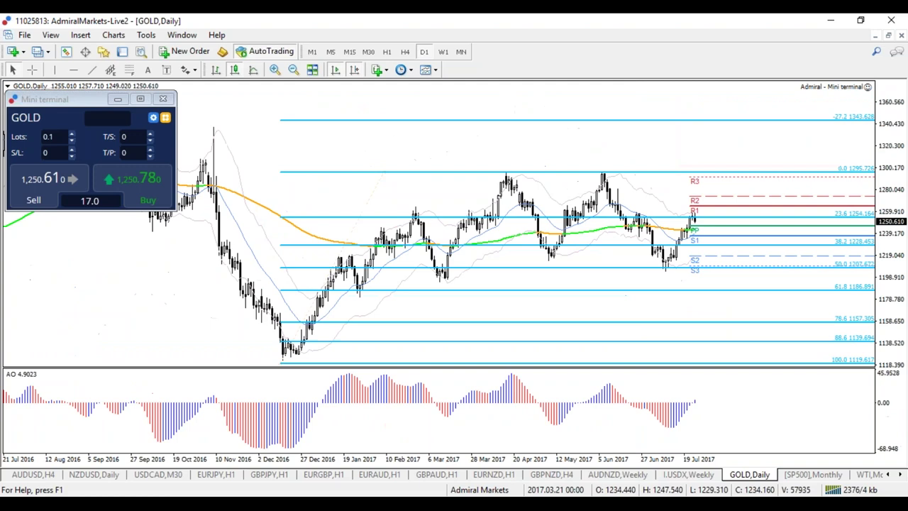
right_click(384, 175)
click(428, 223)
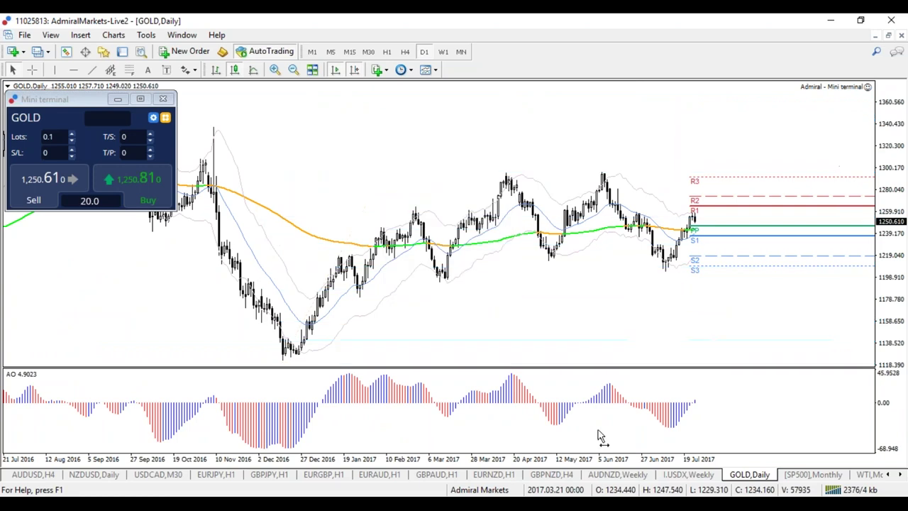
key(plus)
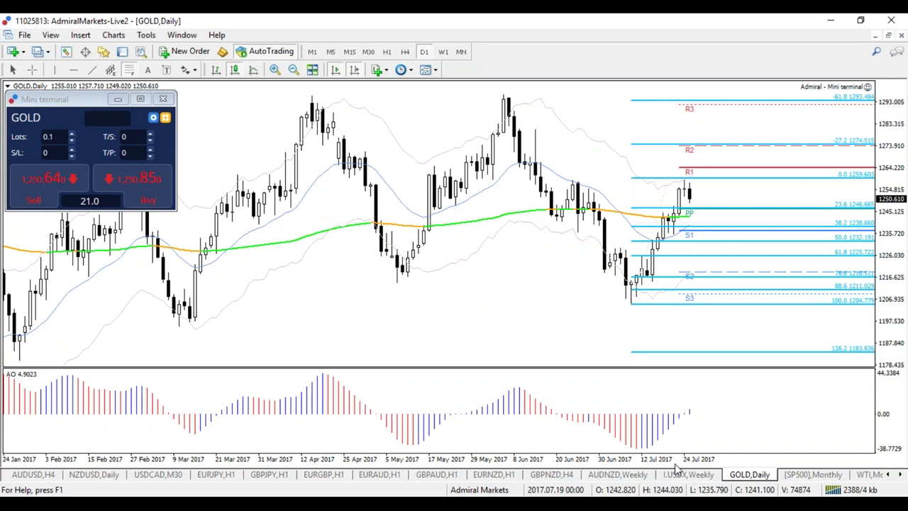
key(plus)
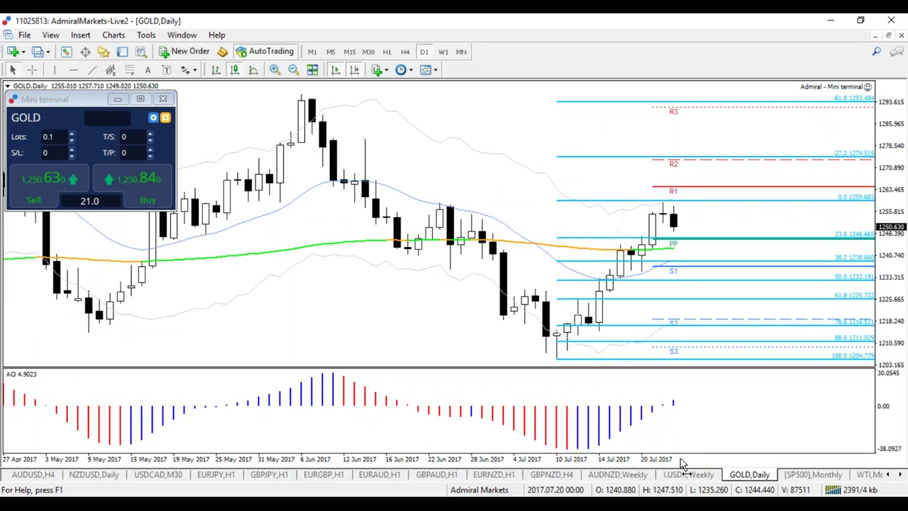
Step: Switch the GOLD chart to H4 and align the Fibonacci's 0.0 level with the latest H4 high
click(405, 51)
drag(593, 460, 618, 461)
drag(539, 90, 535, 100)
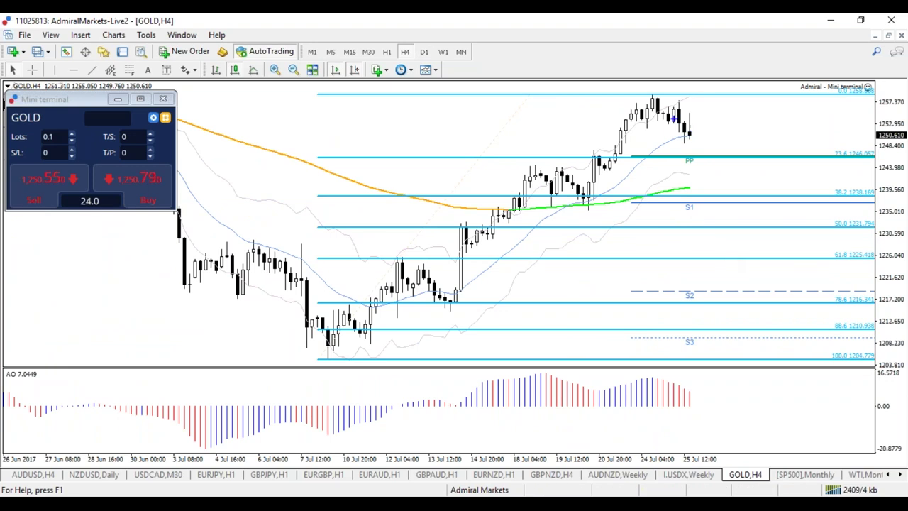
Step: Sketch a red path from the PP level up to a small peak and down to the 61.8 Fibonacci level, and clear it
mouse_move(683, 155)
mouse_down()
mouse_move(732, 158)
mouse_move(739, 126)
mouse_move(775, 259)
mouse_up()
drag(776, 258, 780, 248)
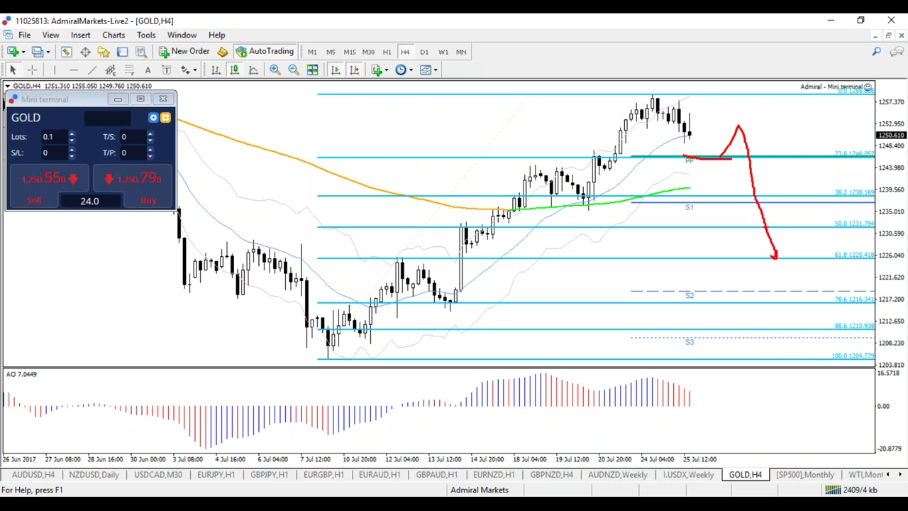
key(Escape)
Step: Sketch a red zigzag from current price to the 61.8 level, mark PP, S1, the retest and 61.8, and add a blue rising arrow
mouse_move(691, 128)
mouse_down()
mouse_move(722, 203)
mouse_move(777, 152)
mouse_move(814, 259)
mouse_up()
mouse_move(696, 153)
mouse_down()
mouse_move(674, 163)
mouse_move(697, 160)
mouse_move(678, 205)
mouse_move(697, 194)
mouse_up()
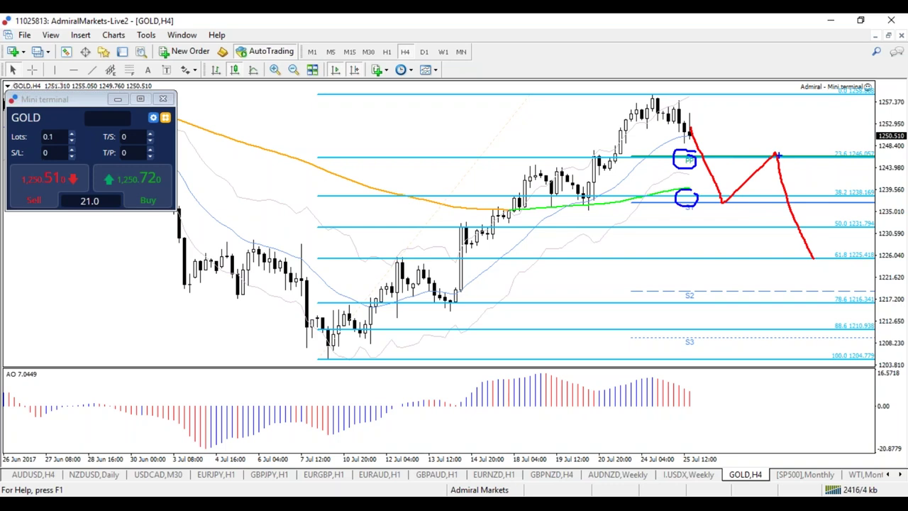
drag(779, 149, 764, 151)
mouse_move(820, 261)
mouse_down()
mouse_move(857, 132)
mouse_move(842, 122)
mouse_move(873, 137)
mouse_move(834, 123)
mouse_up()
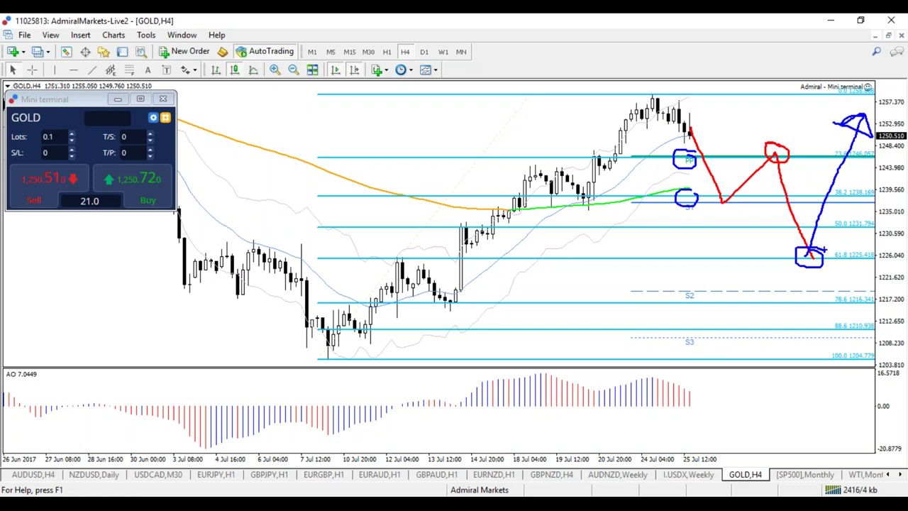
Step: Draw a green hooked arrow below the 61.8 level and red crosses on the blue rise near the 38.2 and 23.6 levels
mouse_move(769, 291)
mouse_down()
mouse_move(792, 333)
mouse_move(805, 335)
mouse_move(815, 281)
mouse_move(839, 294)
mouse_up()
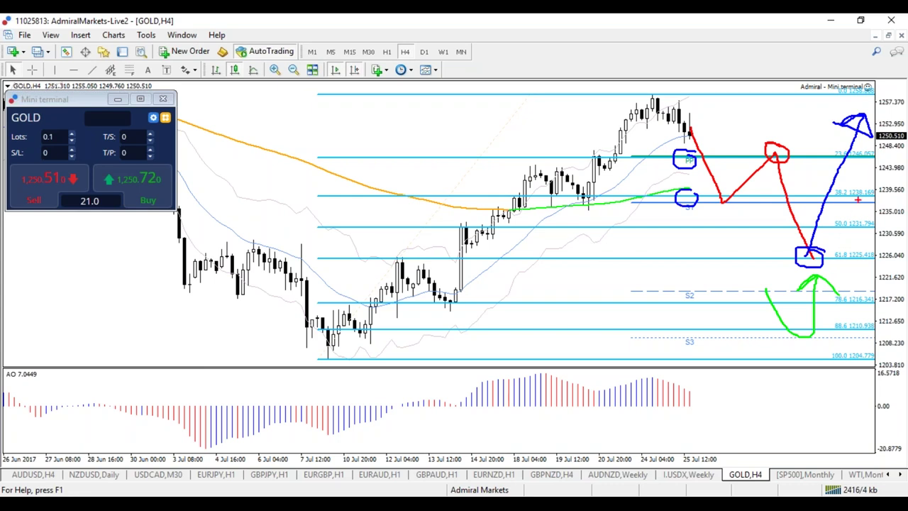
mouse_move(863, 182)
mouse_down()
mouse_move(830, 200)
mouse_move(851, 201)
mouse_up()
mouse_move(867, 149)
mouse_down()
mouse_move(842, 160)
mouse_move(862, 163)
mouse_up()
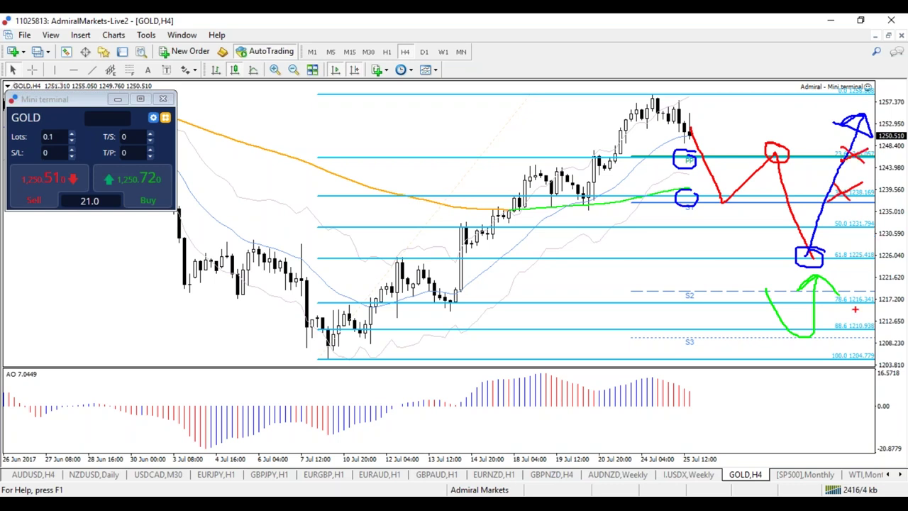
Step: Draw red marks with a down arrow beneath the July low, add a large blue circle beneath the rally, and clear all marks
mouse_move(343, 358)
mouse_down()
mouse_move(289, 377)
mouse_move(376, 386)
mouse_up()
drag(423, 368, 445, 382)
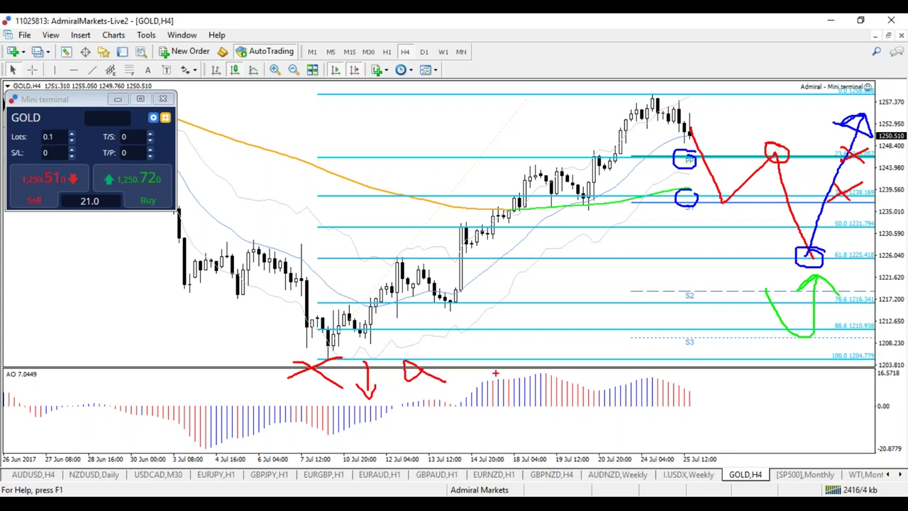
mouse_move(586, 225)
mouse_down()
mouse_move(531, 250)
mouse_move(569, 330)
mouse_move(583, 226)
mouse_up()
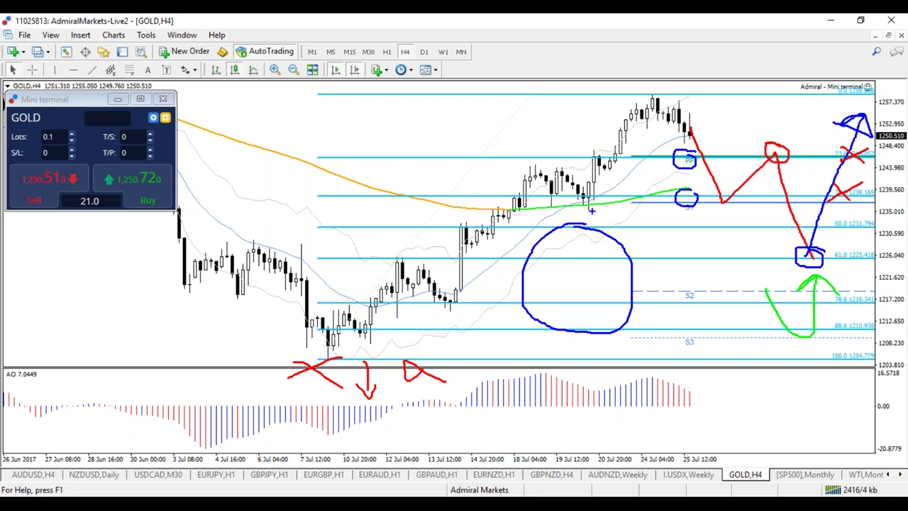
key(e)
Step: Circle the latest GOLD decline in red, add red dashes near the 50.0 and 61.8 levels, and clear the marks
key(r)
mouse_move(701, 113)
mouse_down()
mouse_move(671, 163)
mouse_move(704, 118)
mouse_up()
drag(704, 224, 743, 224)
drag(719, 257, 763, 257)
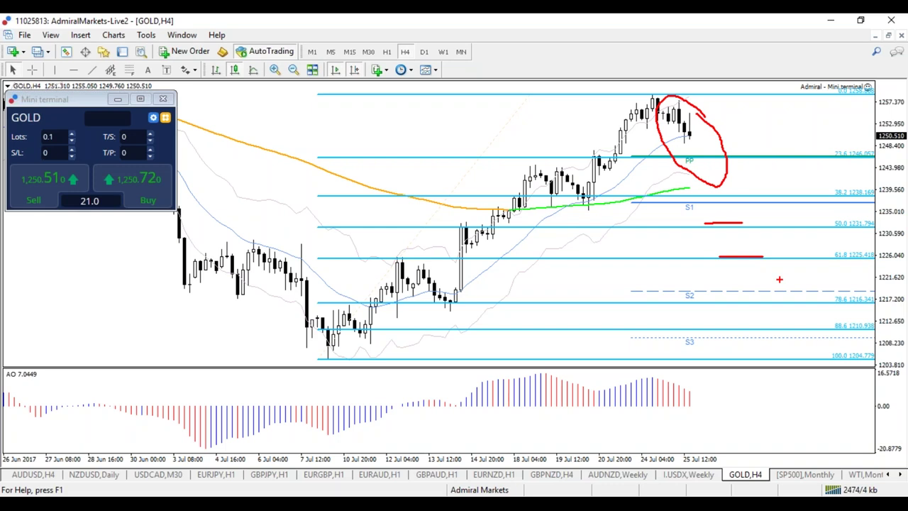
key(e)
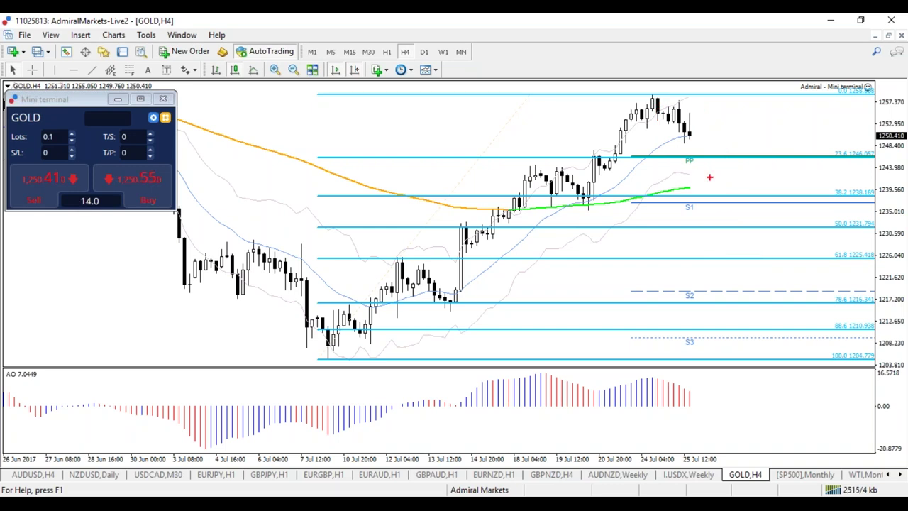
Step: Cross out the July low in red, sketch a narrowing red zigzag around PP with marks near the latest high, and clear them
key(Escape)
key(ctrl+2)
drag(349, 354, 357, 393)
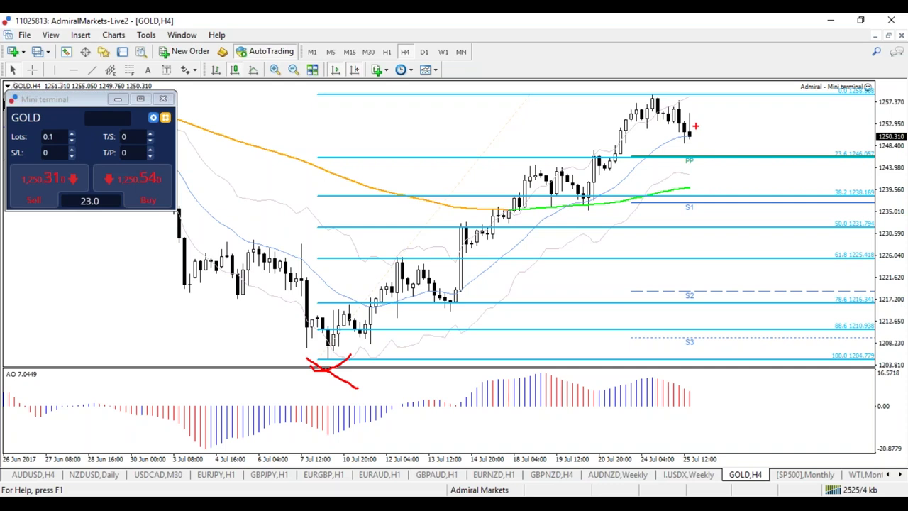
mouse_move(691, 124)
mouse_down()
mouse_move(731, 199)
mouse_move(760, 137)
mouse_move(774, 146)
mouse_move(784, 183)
mouse_move(801, 147)
mouse_move(813, 172)
mouse_up()
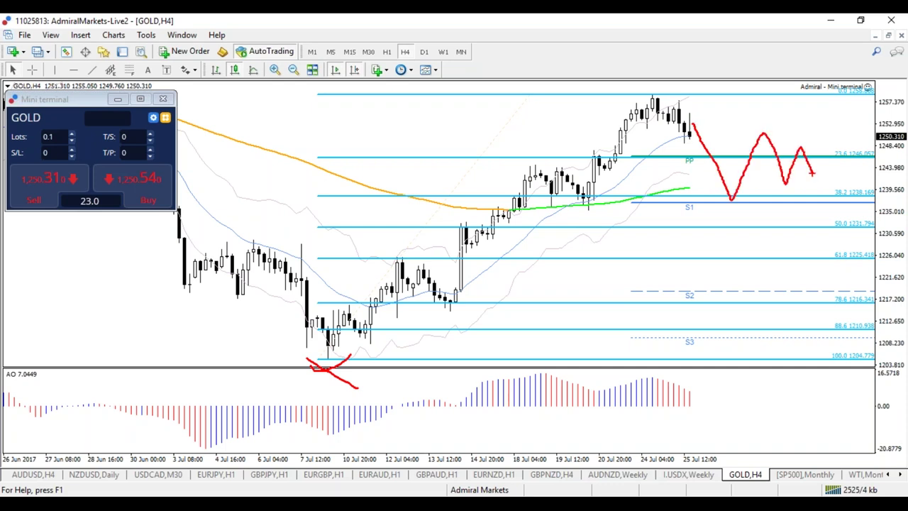
drag(651, 101, 651, 142)
mouse_move(641, 91)
mouse_down()
mouse_move(861, 159)
mouse_move(837, 109)
mouse_move(846, 116)
mouse_up()
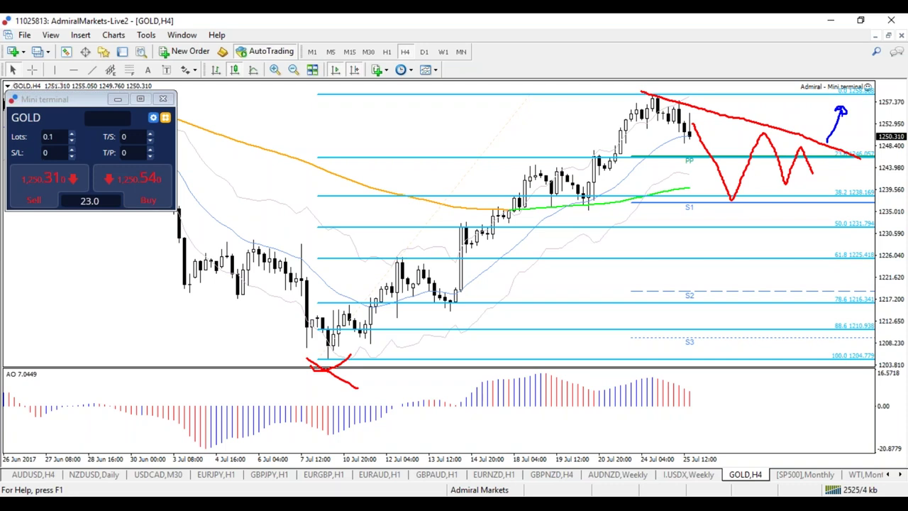
Step: Switch the GOLD chart to the weekly timeframe and delete the Fibonacci retracement
click(443, 51)
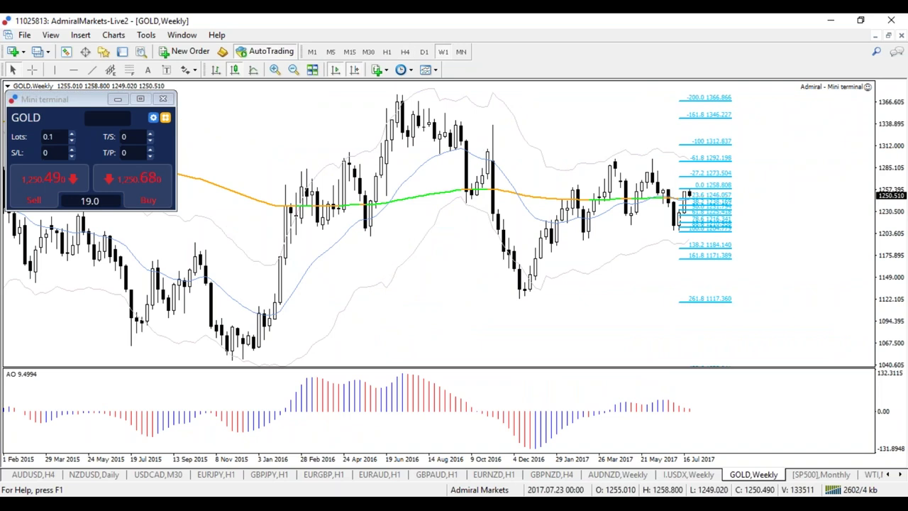
drag(686, 189, 696, 142)
right_click(696, 142)
click(730, 188)
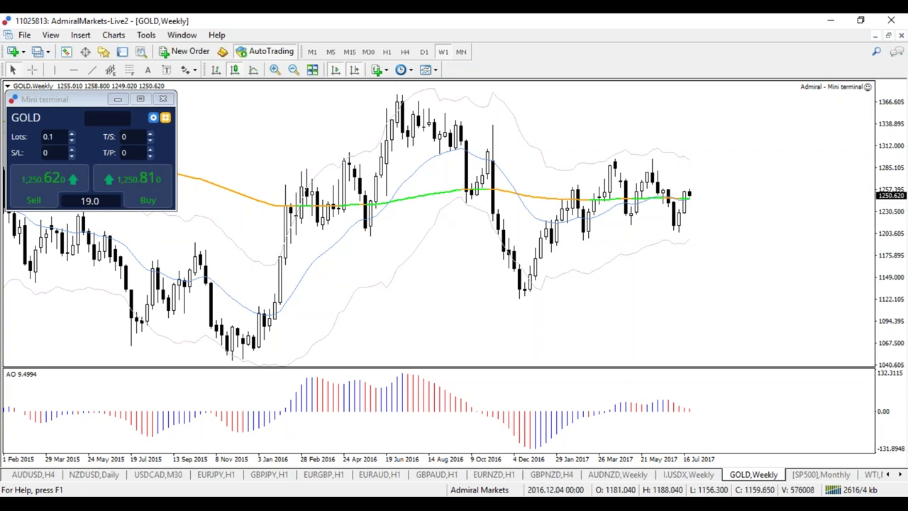
Step: Draw a Fibonacci retracement on the GOLD weekly chart from the December 2015 low up to the 2016 high
key(minus)
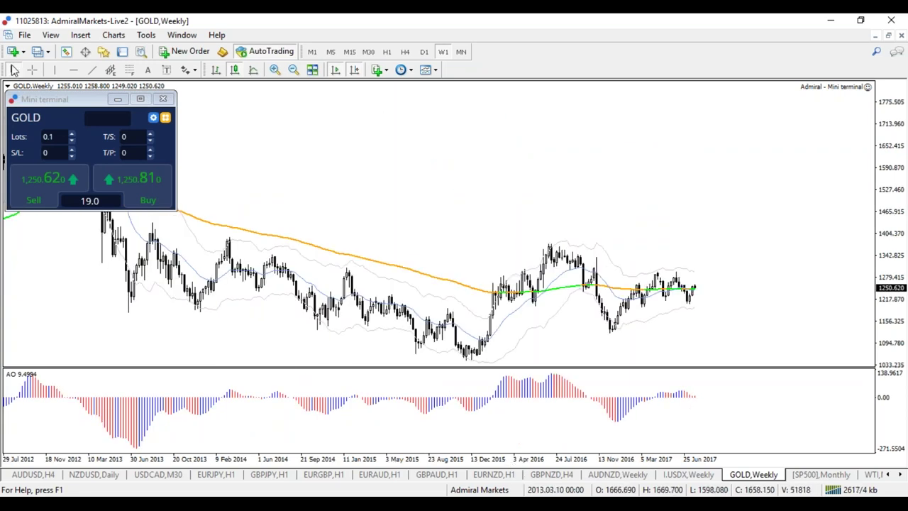
click(32, 69)
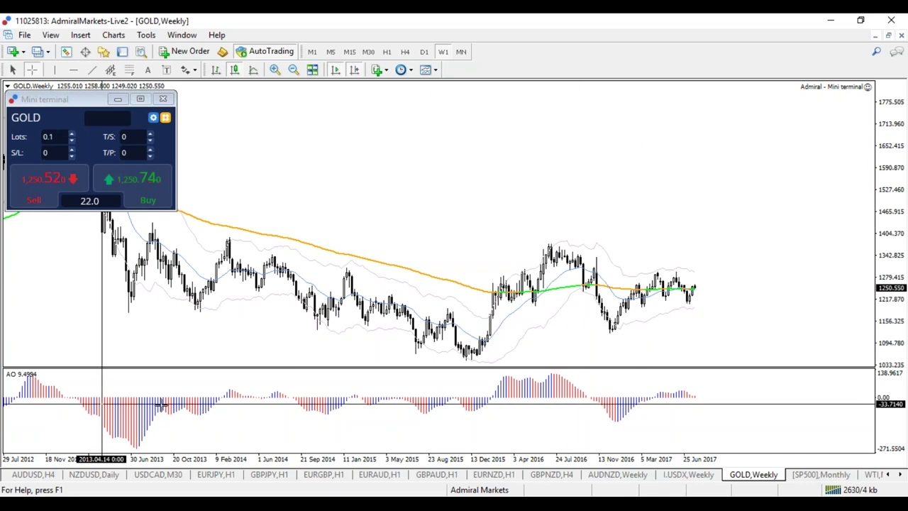
click(481, 366)
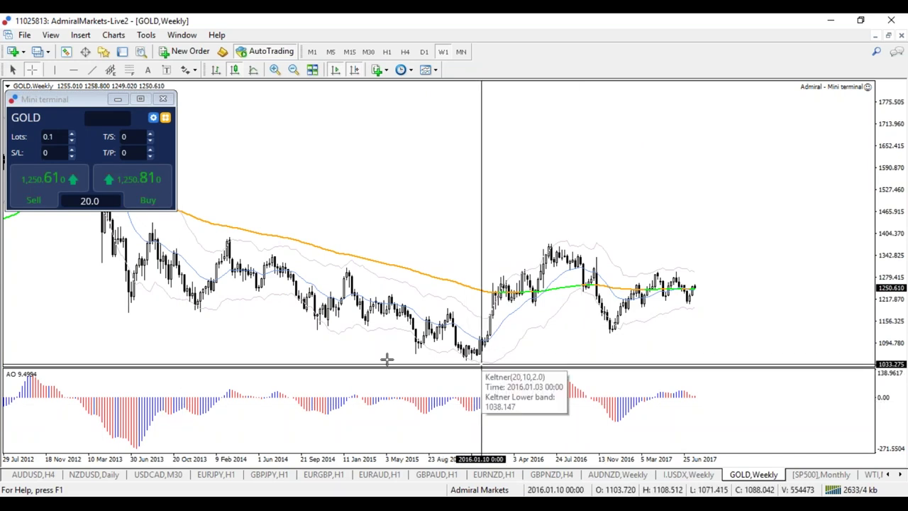
drag(482, 460, 373, 461)
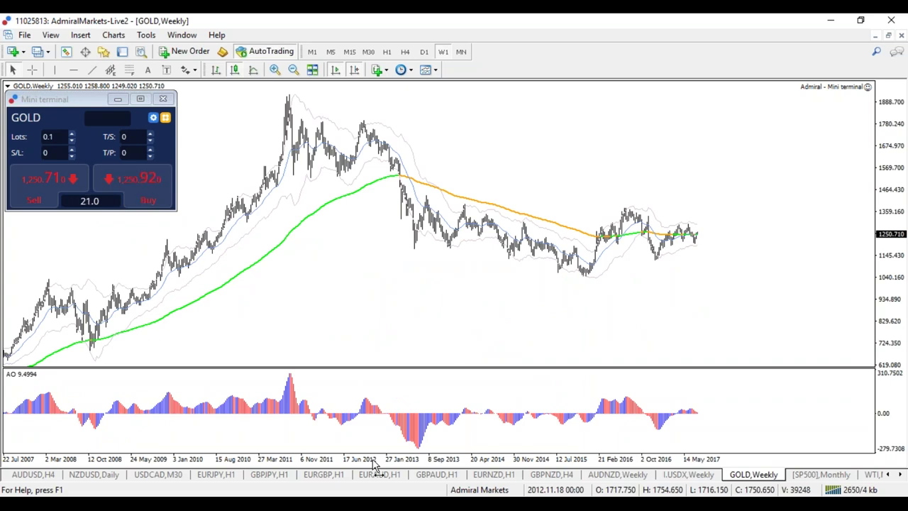
drag(374, 465, 342, 464)
middle_click(293, 353)
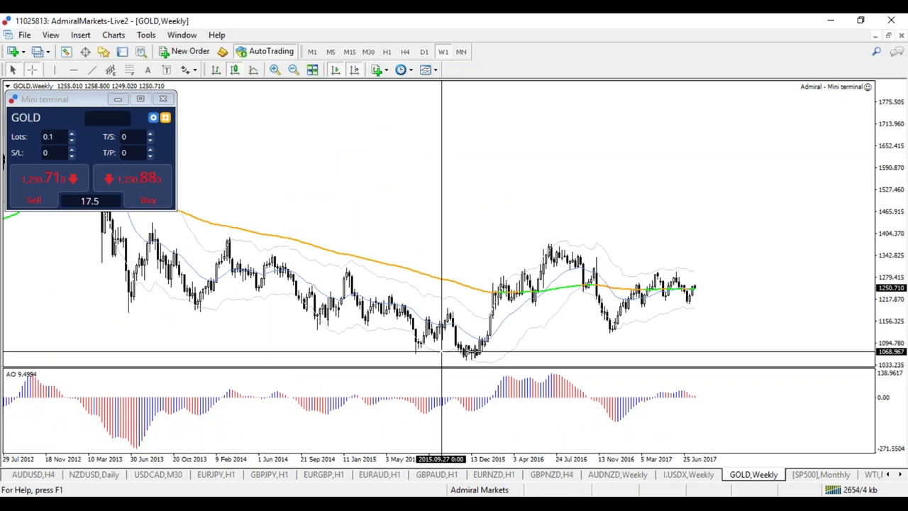
mouse_move(474, 351)
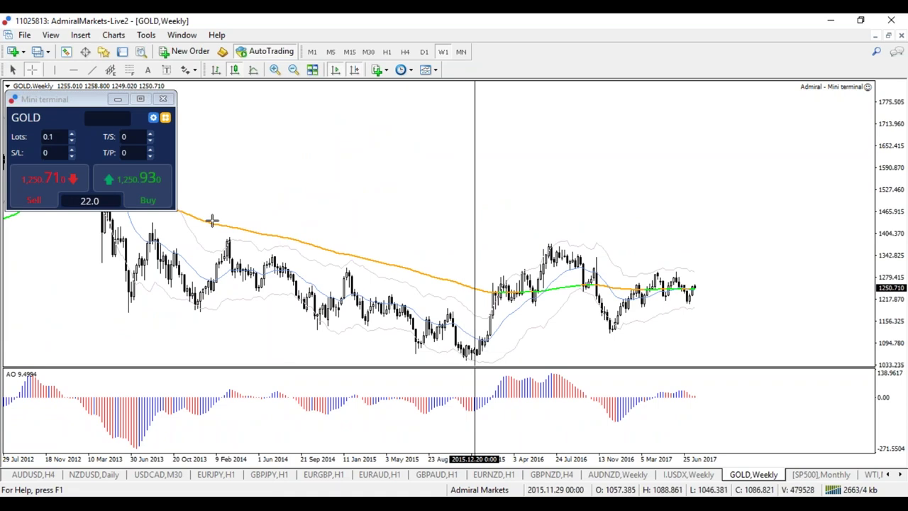
click(129, 69)
drag(464, 361, 503, 244)
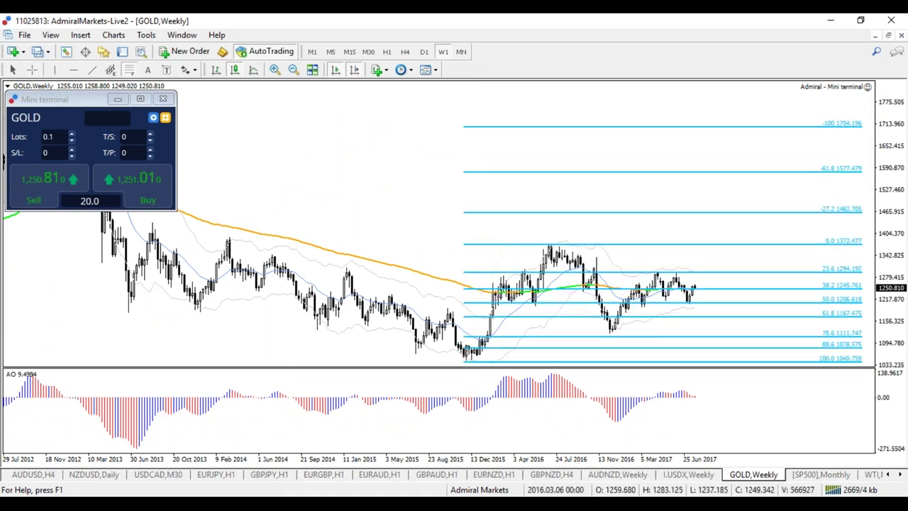
Step: Adjust the Fibonacci retracement's lower anchor at the December 2015 low, circle the 61.8 label in blue, mark the late-2016 low, and clear the marks
drag(465, 359, 473, 364)
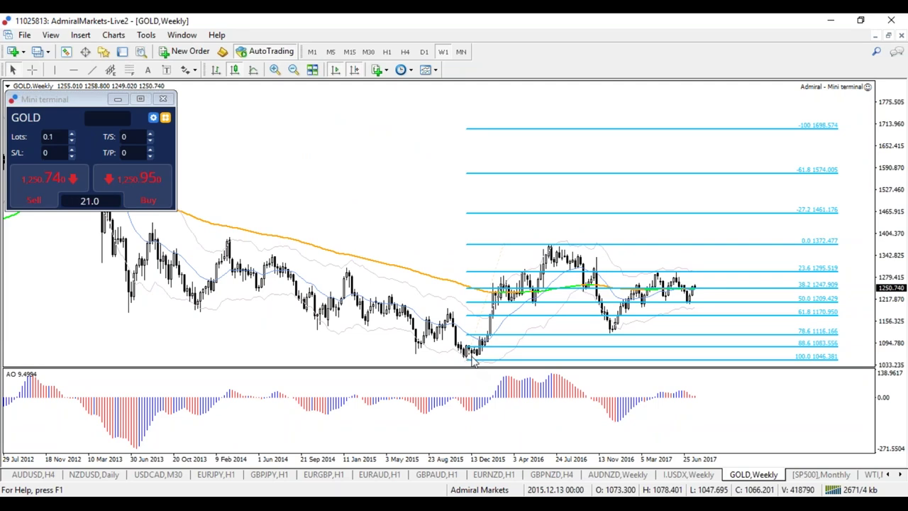
mouse_move(844, 309)
mouse_down()
mouse_move(781, 309)
mouse_move(846, 319)
mouse_move(838, 310)
mouse_up()
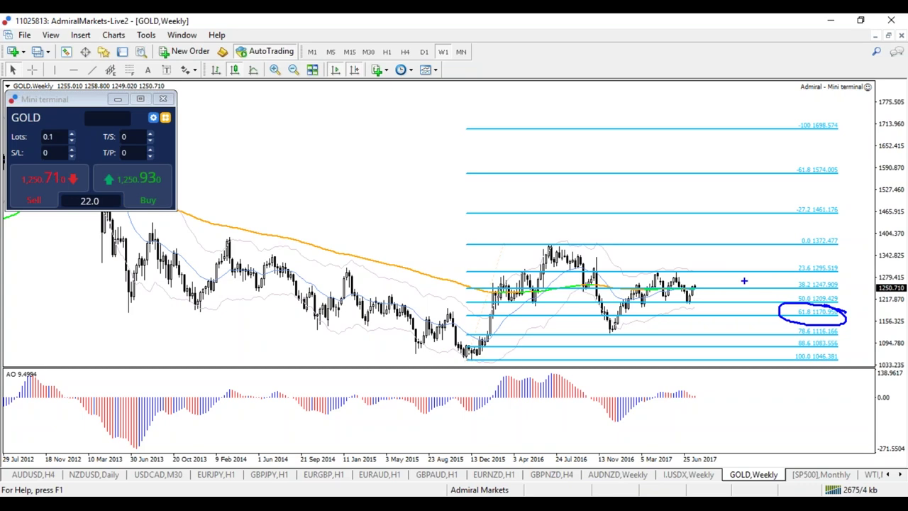
mouse_move(619, 327)
mouse_down()
mouse_move(595, 328)
mouse_move(630, 339)
mouse_move(620, 330)
mouse_up()
key(Escape)
Step: Underline the 61.8 level, circle the area by the 0.0 level, box the December 2015 low, clear these, and briefly mark the late-2016 low
key(ctrl+2)
drag(732, 317, 789, 319)
mouse_move(488, 237)
mouse_down()
mouse_move(511, 238)
mouse_move(490, 239)
mouse_up()
mouse_move(474, 347)
mouse_down()
mouse_move(478, 366)
mouse_move(484, 355)
mouse_up()
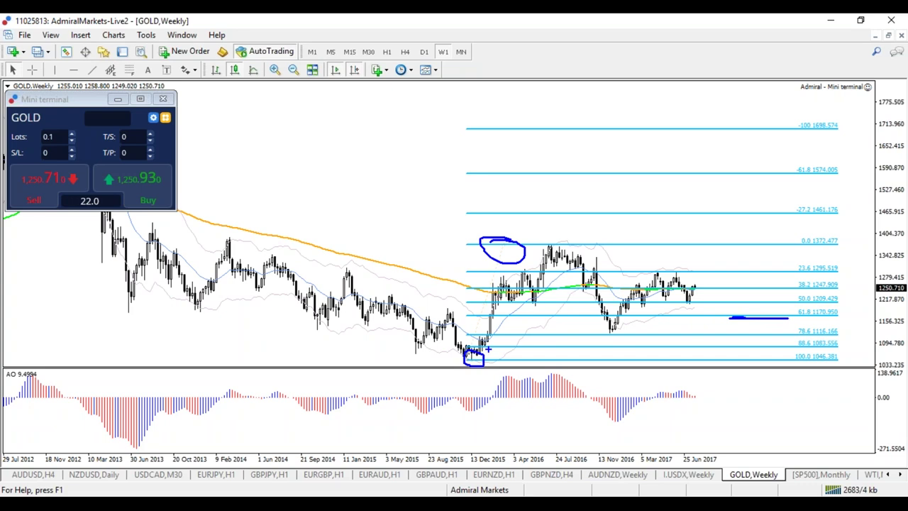
key(e)
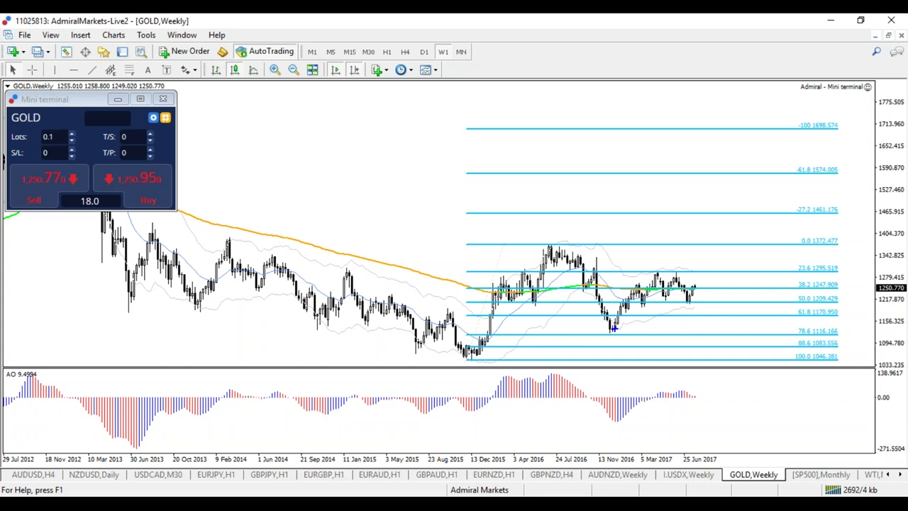
mouse_move(617, 327)
mouse_down()
mouse_move(599, 331)
mouse_move(632, 332)
mouse_up()
key(Escape)
Step: Switch the GOLD chart to the daily timeframe and trace the April to July swings with a red down-up-down line
click(424, 52)
key(ctrl+2)
mouse_move(517, 182)
mouse_down()
mouse_move(552, 239)
mouse_move(599, 174)
mouse_move(674, 269)
mouse_up()
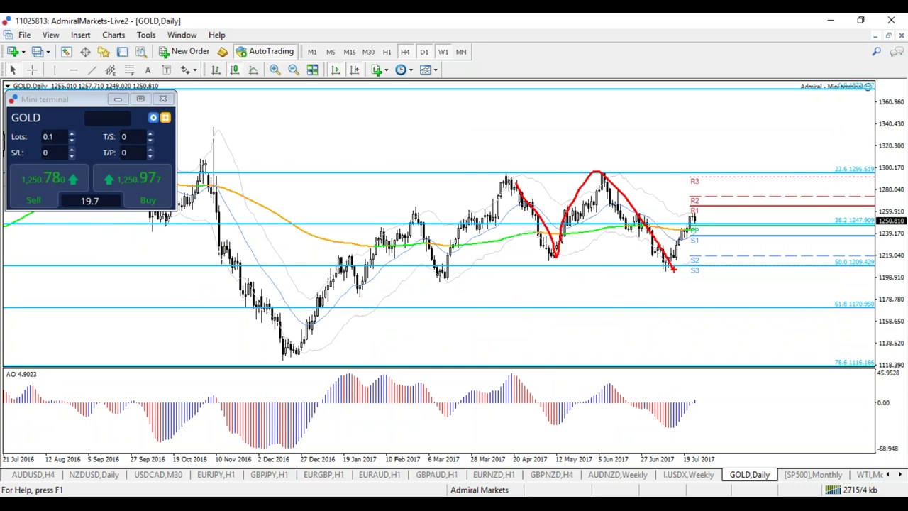
Step: Sketch a green rise from the July low to around S1 and a red arrow falling to the 61.8 level, and clear the marks
key(g)
mouse_move(670, 262)
mouse_down()
mouse_move(712, 232)
mouse_move(720, 288)
mouse_up()
key(Escape)
key(t)
key(ctrl+z)
key(r)
mouse_move(712, 233)
mouse_down()
mouse_move(734, 306)
mouse_move(725, 299)
mouse_up()
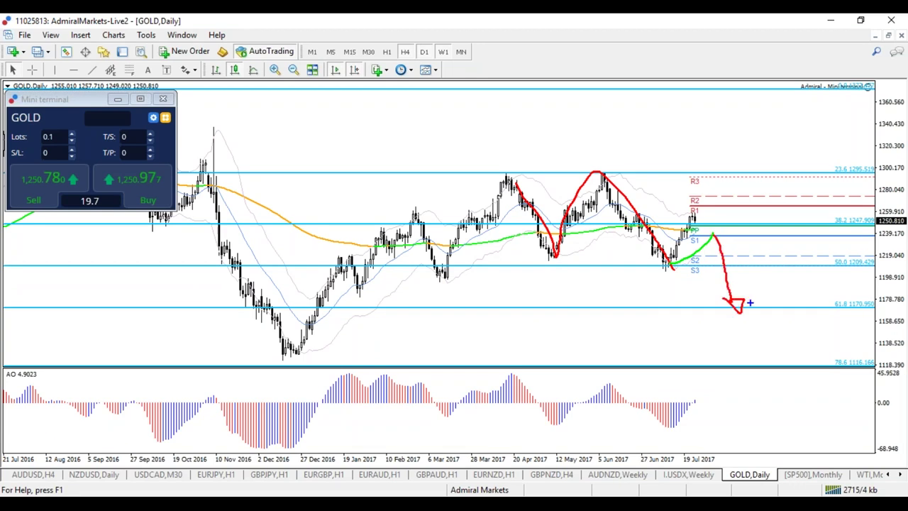
key(e)
Step: Draw two slanted blue lines along the latest GOLD rise and circle the 61.8 level in red
key(b)
drag(693, 212, 631, 307)
drag(705, 216, 669, 285)
key(r)
drag(726, 314, 723, 315)
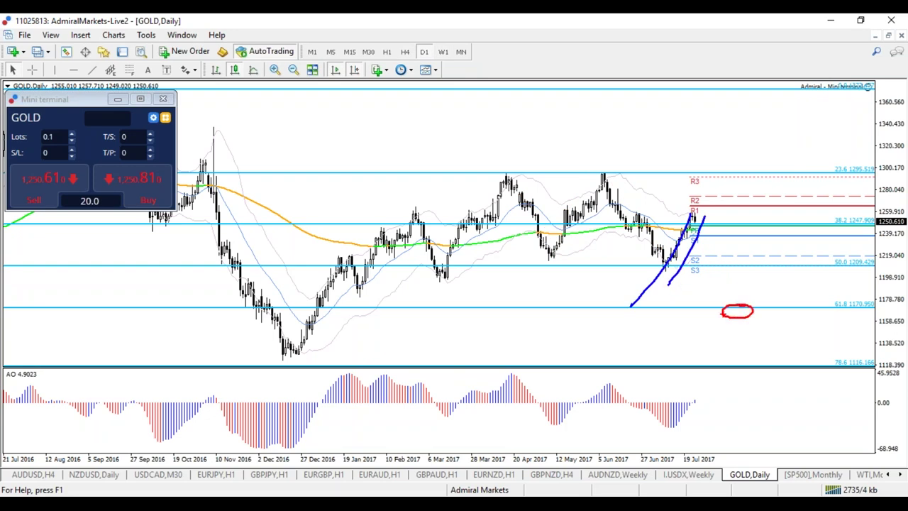
Step: Trace the December-to-April rise in blue, a red zigzag down to 61.8 and a blue arrow up to 23.6, and clear the marks
key(b)
mouse_move(281, 353)
mouse_down()
mouse_move(399, 269)
mouse_move(508, 171)
mouse_move(658, 235)
mouse_move(715, 316)
mouse_move(813, 179)
mouse_move(824, 196)
mouse_up()
key(r)
key(b)
drag(790, 198, 811, 182)
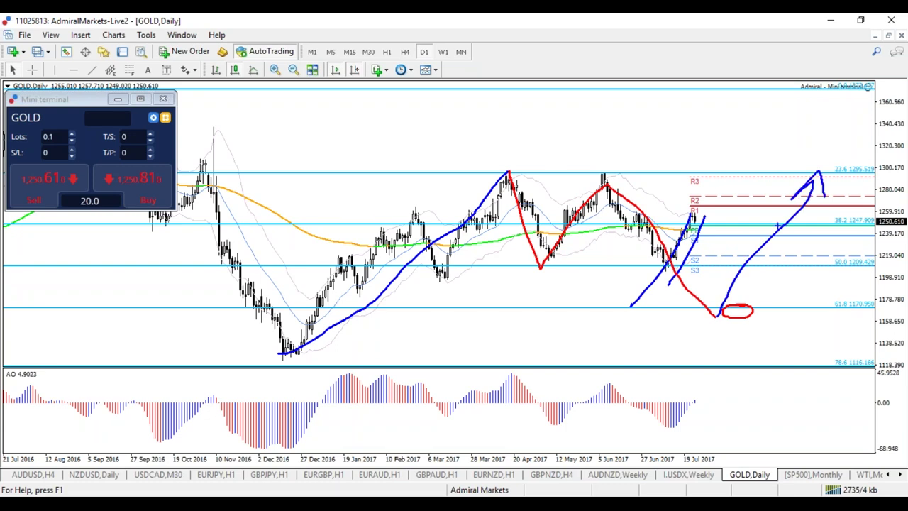
key(e)
Step: Circle the latest July rise in blue, add a vertical stroke above it and an upward line from the recent high, and clear the marks
mouse_move(694, 214)
mouse_down()
mouse_move(658, 264)
mouse_move(699, 218)
mouse_move(693, 200)
mouse_up()
drag(682, 155, 680, 183)
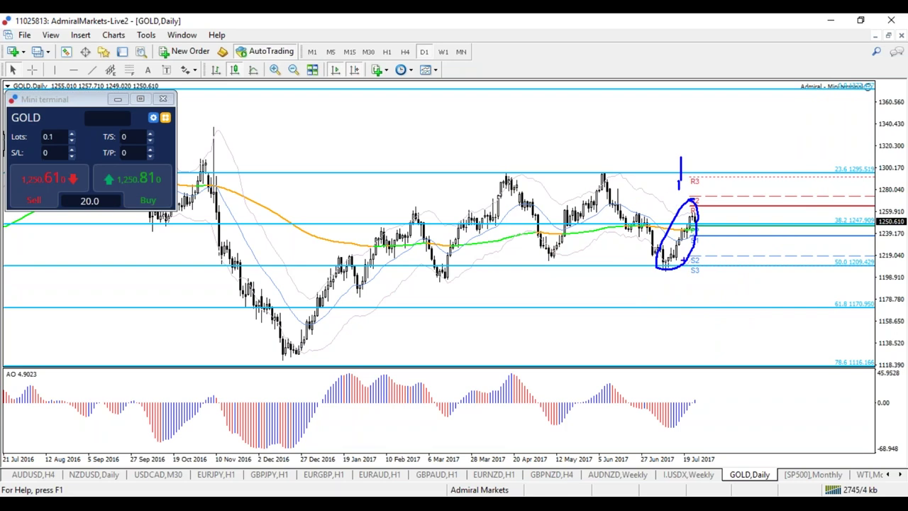
mouse_move(692, 216)
mouse_down()
mouse_move(727, 252)
mouse_move(761, 150)
mouse_move(777, 161)
mouse_up()
drag(750, 150, 760, 154)
key(Escape)
Step: Sketch a red zigzag over the April to July swings with horizontal lines along its lows and highs, and clear the marks
key(ctrl+2)
mouse_move(501, 176)
mouse_down()
mouse_move(532, 220)
mouse_move(599, 170)
mouse_move(680, 262)
mouse_up()
drag(508, 255, 733, 257)
drag(505, 177, 699, 173)
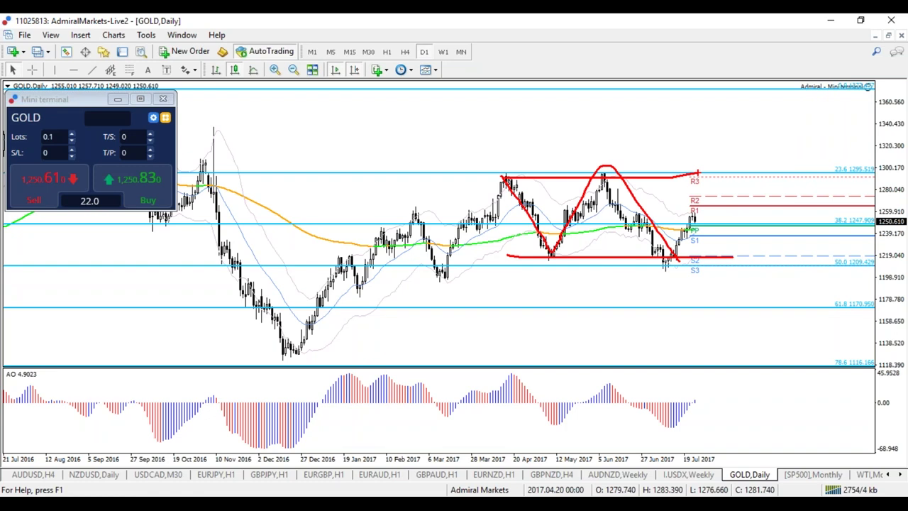
key(Escape)
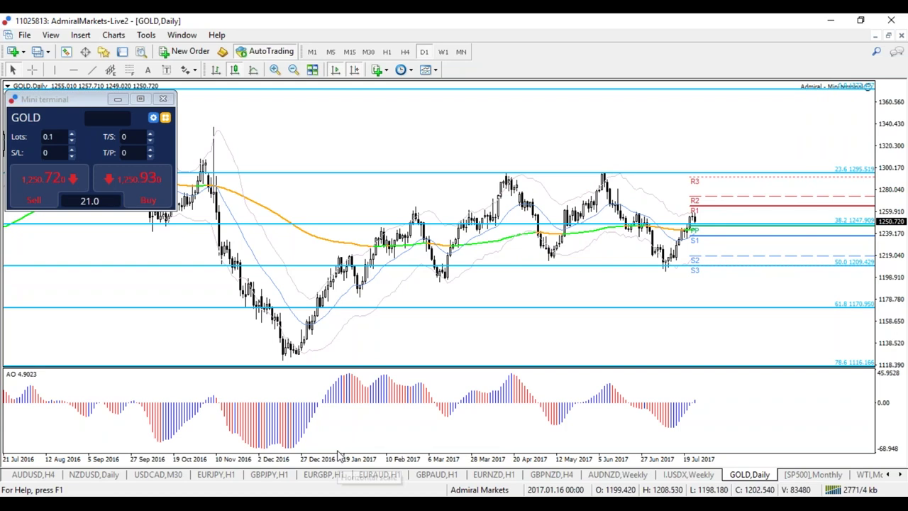
Step: Open the EURJPY chart and switch it to the H4 timeframe
click(213, 474)
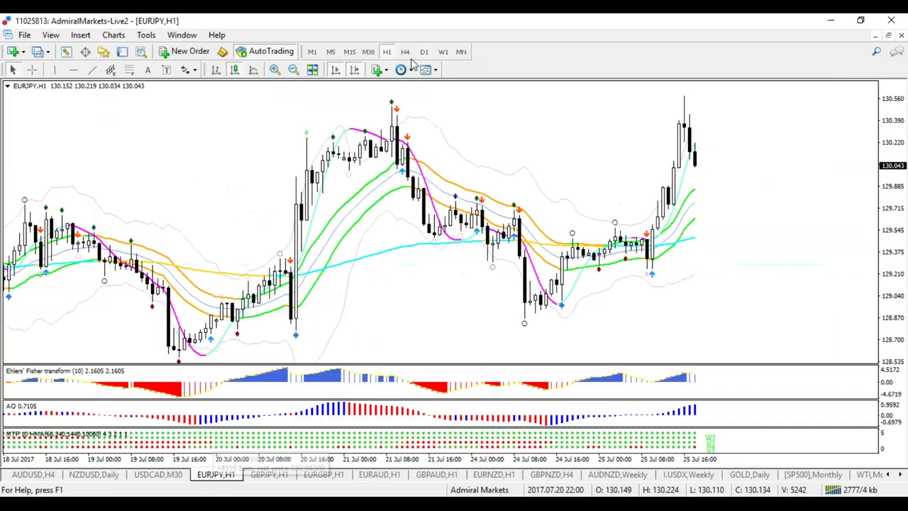
click(405, 51)
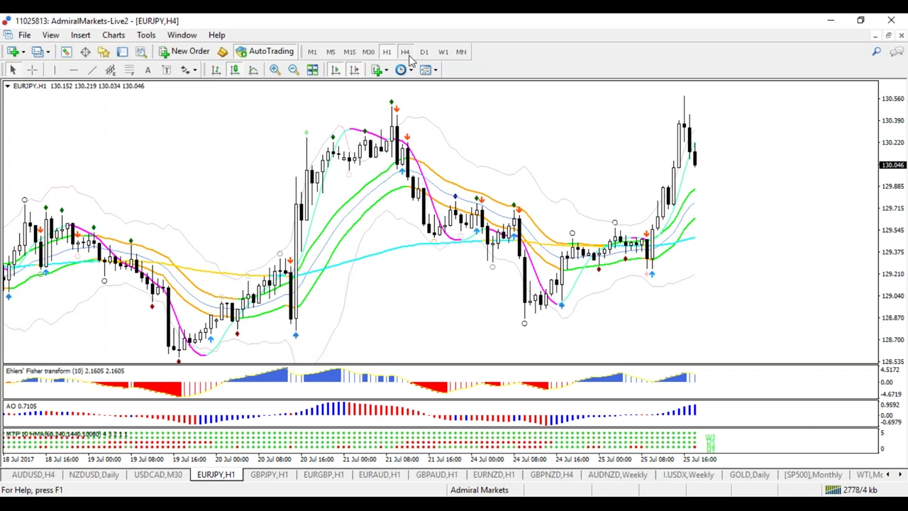
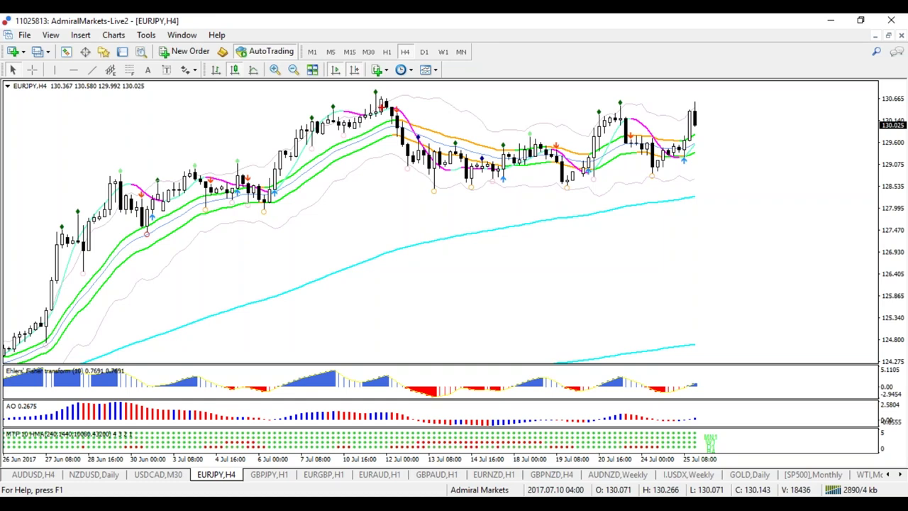
Step: Sketch a red falling zigzag from the 12 July high and red lines along the June-July rising highs, and clear the marks
mouse_move(382, 103)
mouse_down()
mouse_move(525, 149)
mouse_move(590, 228)
mouse_up()
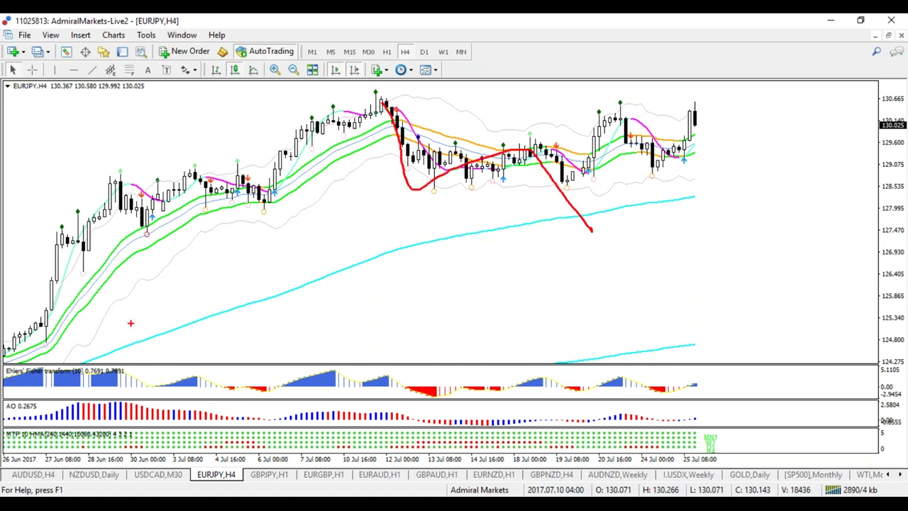
mouse_move(78, 175)
mouse_down()
mouse_move(440, 89)
mouse_move(34, 205)
mouse_move(456, 71)
mouse_up()
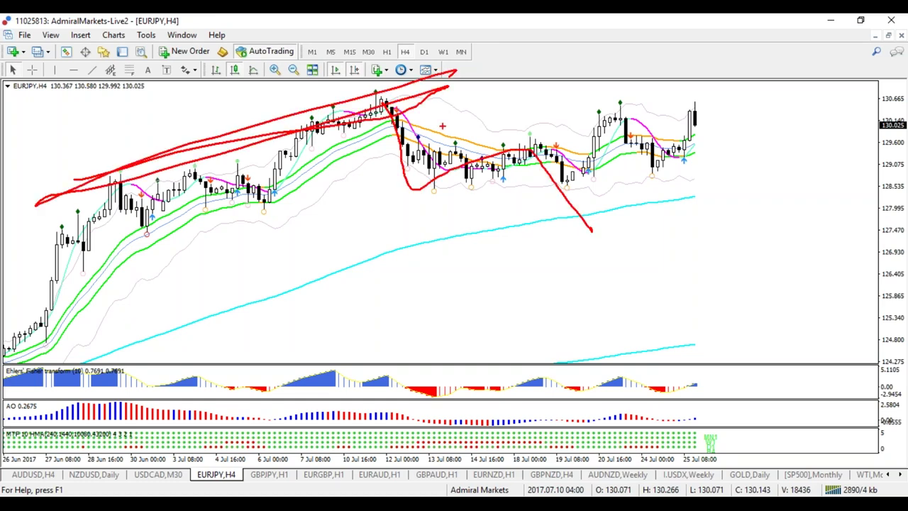
key(Escape)
Step: Trace the swings from the 12 July high to the 24 July low in red with the 19-20 July rise in blue, and clear the marks
key(ctrl+2)
mouse_move(397, 109)
mouse_down()
mouse_move(445, 177)
mouse_move(569, 188)
mouse_move(627, 114)
mouse_move(654, 176)
mouse_up()
key(b)
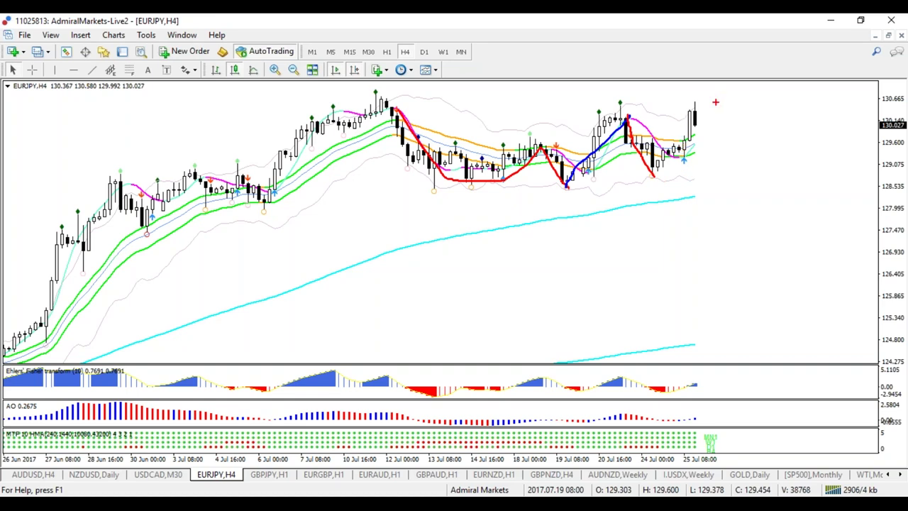
key(Escape)
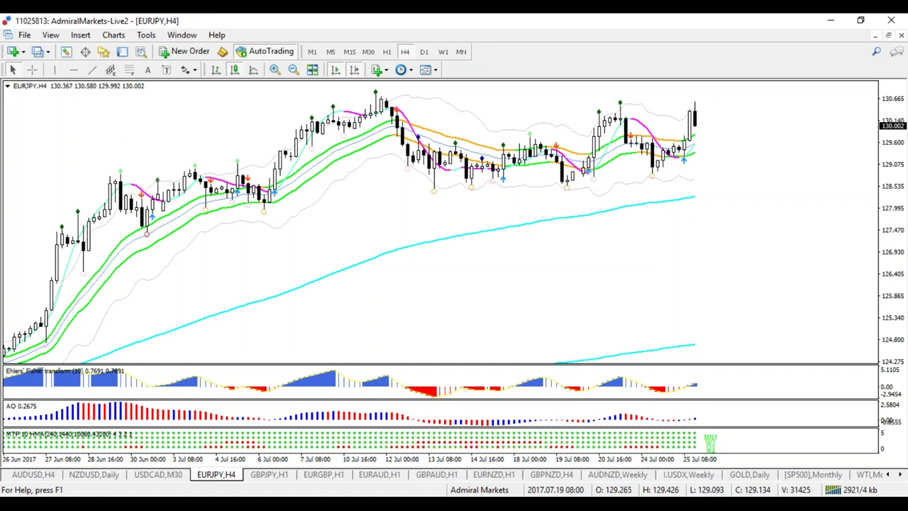
Step: Place horizontal lines along the July highs at about 130.5 and lows at about 128.5, then outline the preceding rise in red and clear it
click(417, 104)
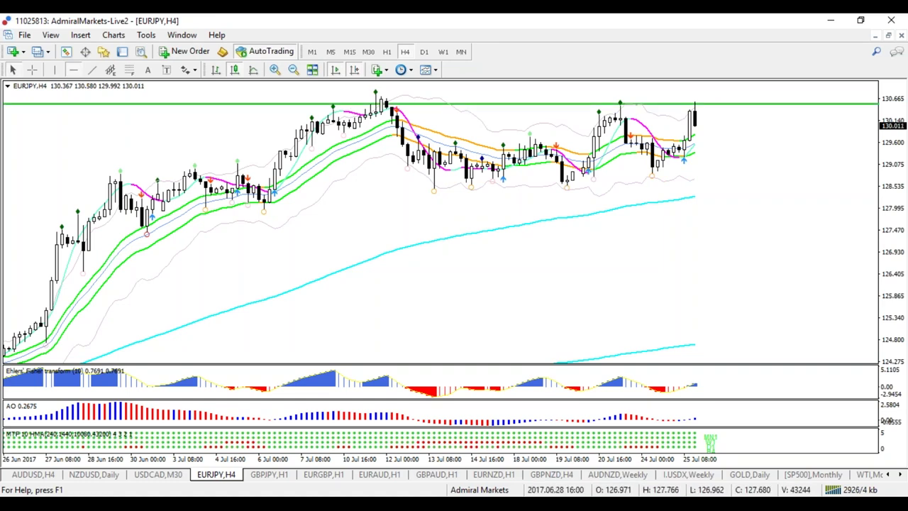
click(494, 187)
key(ctrl+2)
mouse_move(406, 69)
mouse_down()
mouse_move(208, 159)
mouse_move(480, 51)
mouse_up()
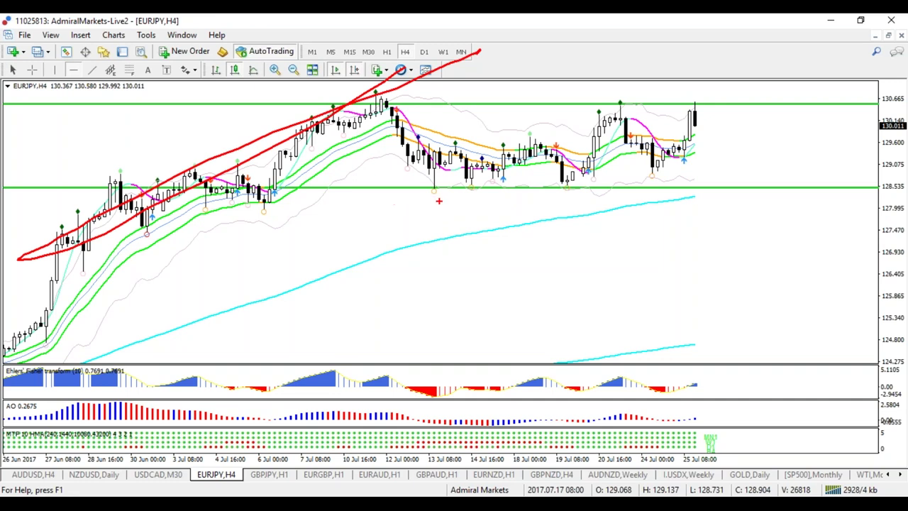
key(Escape)
Step: Draw a flat blue loop across the 20 July highs and clear it
key(ctrl+2)
key(b)
drag(622, 119, 535, 125)
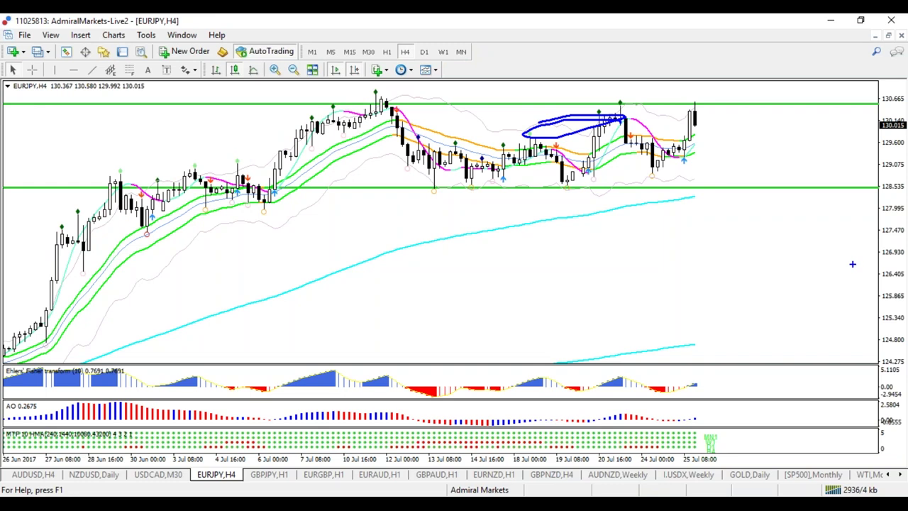
key(Escape)
key(ctrl+2)
mouse_move(385, 103)
mouse_down()
mouse_move(527, 137)
mouse_move(579, 180)
mouse_up()
key(ctrl+z)
mouse_move(386, 104)
mouse_down()
mouse_move(412, 147)
mouse_move(558, 152)
mouse_move(608, 268)
mouse_up()
key(ctrl+z)
Step: Trace the July drop in red, the two middle rises and the dip between them in blue, and the last drop in red, and clear the marks
mouse_move(377, 98)
mouse_down()
mouse_move(431, 187)
mouse_move(608, 116)
mouse_move(654, 181)
mouse_up()
key(b)
key(r)
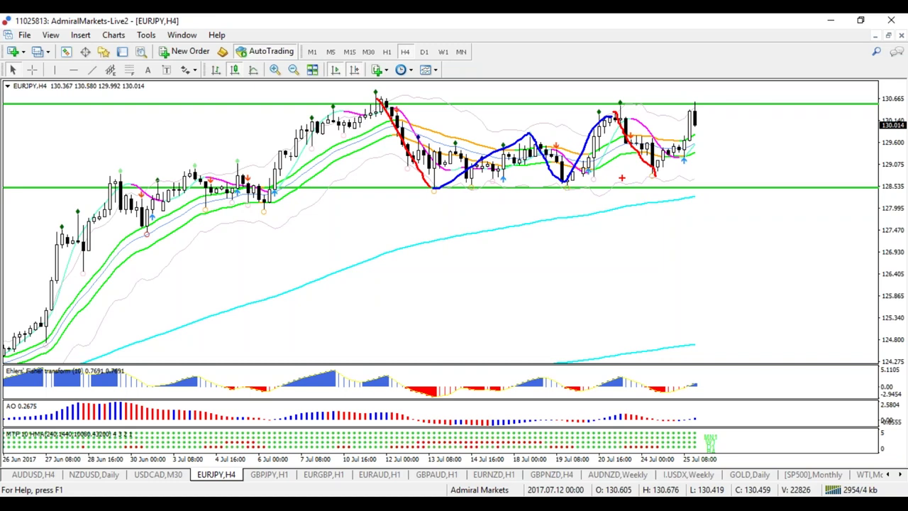
key(Escape)
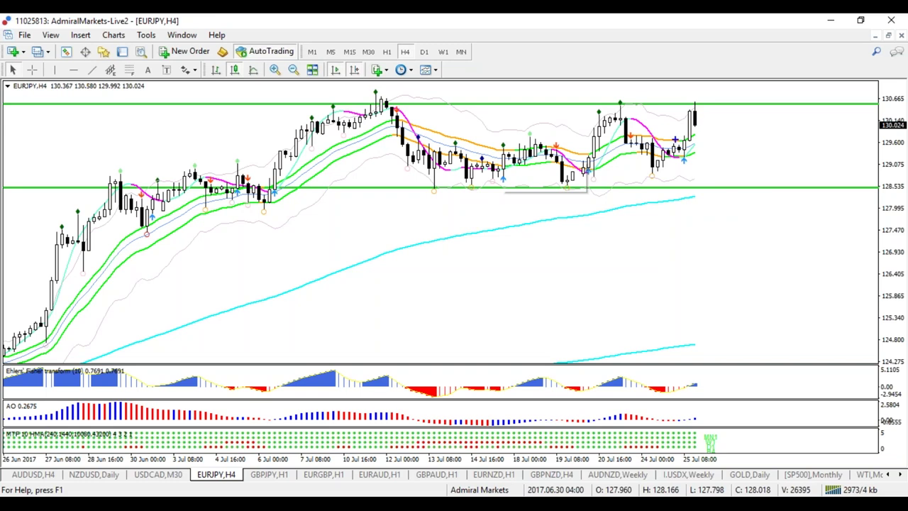
Step: Write circled blue numbers 1, 2 and 3 at the three successive highs from 18 to 25 July, and clear them
click(387, 52)
key(Return)
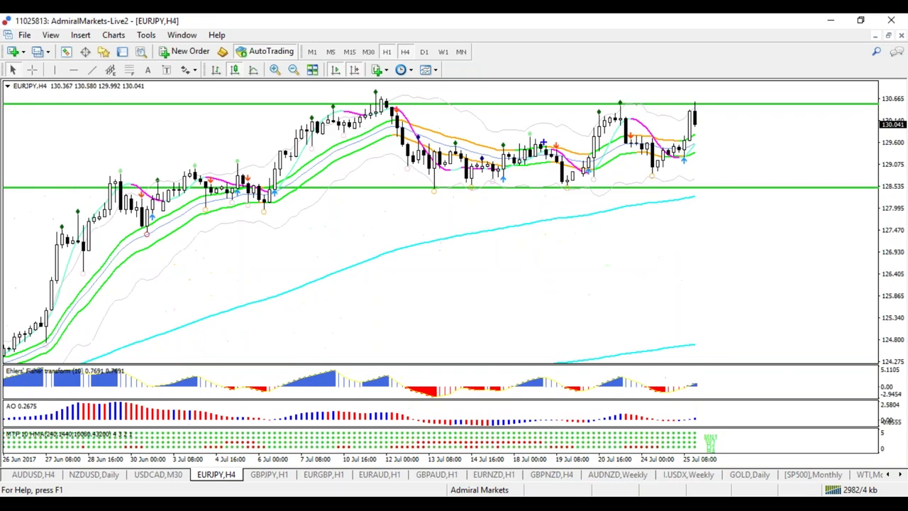
drag(521, 104, 522, 121)
drag(525, 102, 525, 102)
drag(608, 88, 633, 100)
mouse_move(604, 71)
mouse_down()
mouse_move(629, 71)
mouse_move(642, 98)
mouse_up()
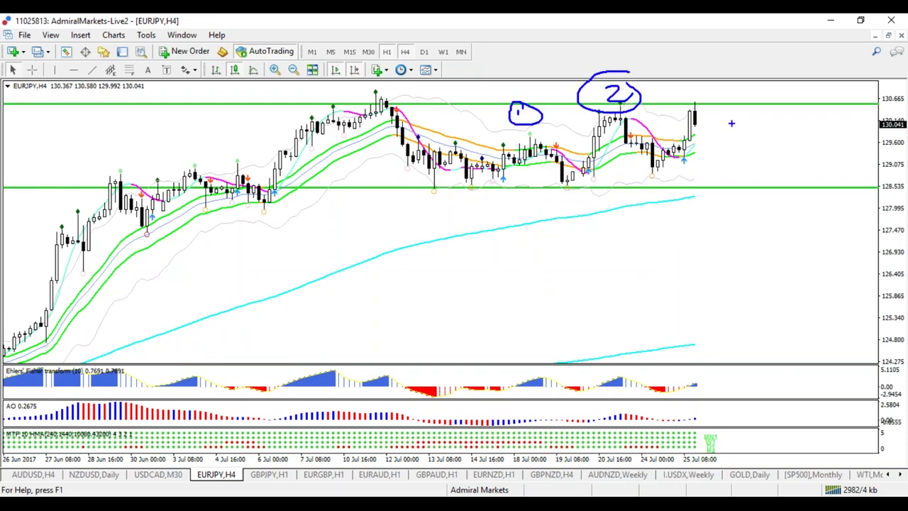
mouse_move(718, 93)
mouse_down()
mouse_move(728, 108)
mouse_move(734, 91)
mouse_up()
mouse_move(710, 85)
mouse_down()
mouse_move(707, 126)
mouse_move(704, 112)
mouse_up()
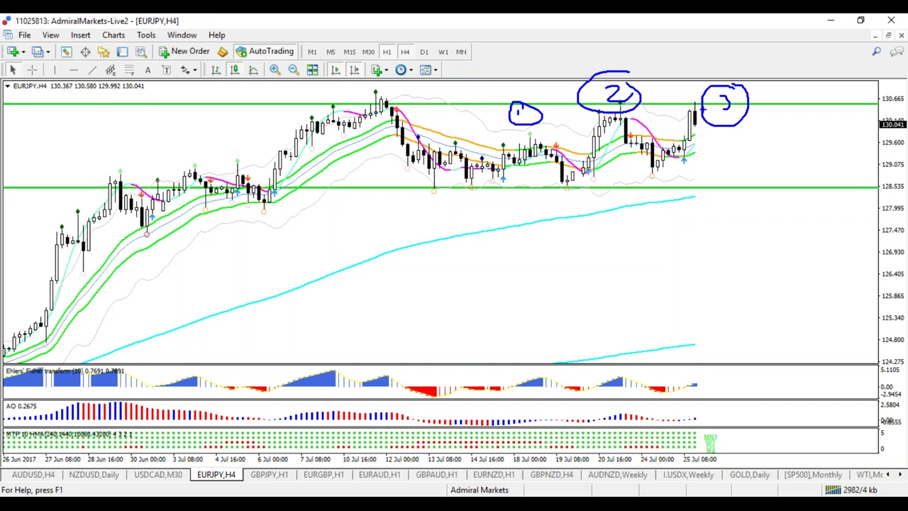
key(Escape)
Step: Circle the 18 and 20 July highs in blue and the two preceding lows in red, outline the June-July rise in red, and clear the marks
key(ctrl+2)
key(r)
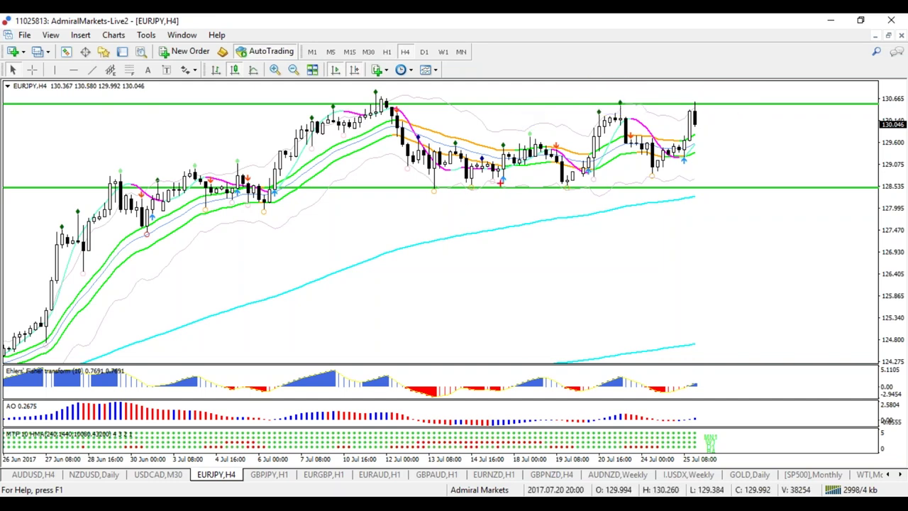
drag(541, 135, 544, 147)
drag(608, 113, 611, 115)
key(r)
mouse_move(474, 177)
mouse_down()
mouse_move(465, 188)
mouse_move(474, 178)
mouse_up()
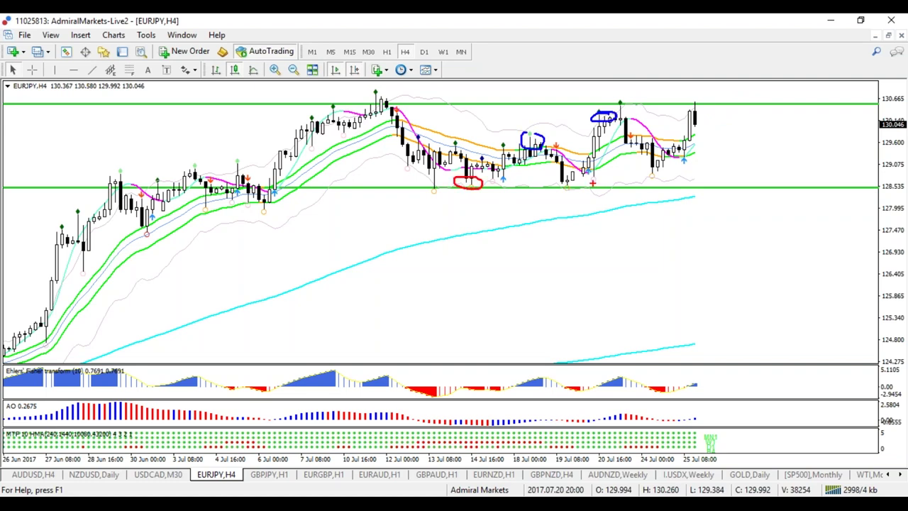
mouse_move(584, 173)
mouse_down()
mouse_move(551, 178)
mouse_move(586, 177)
mouse_up()
mouse_move(443, 69)
mouse_down()
mouse_move(32, 211)
mouse_move(414, 92)
mouse_up()
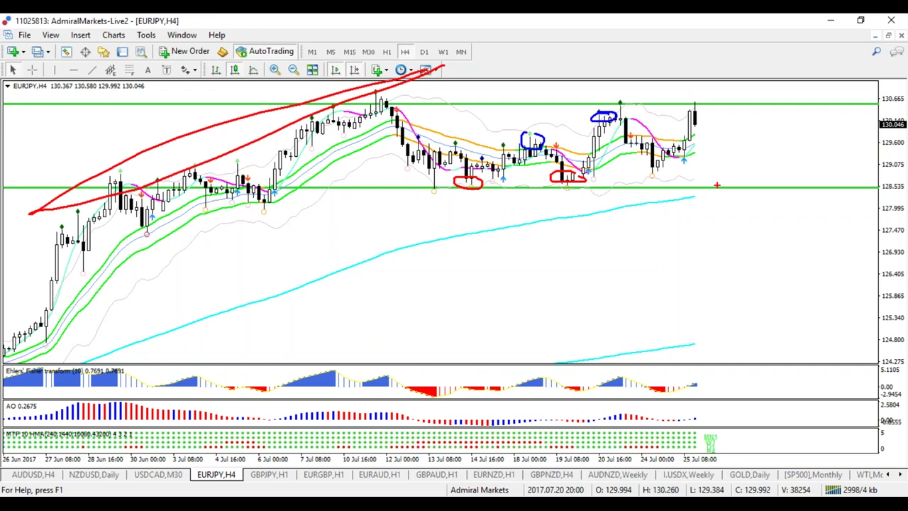
key(Escape)
Step: Circle the mid-July low in red and the 18 July high in blue, add a downward stroke after the high, and clear the marks
key(ctrl+2)
drag(471, 177, 462, 168)
key(b)
drag(534, 133, 540, 133)
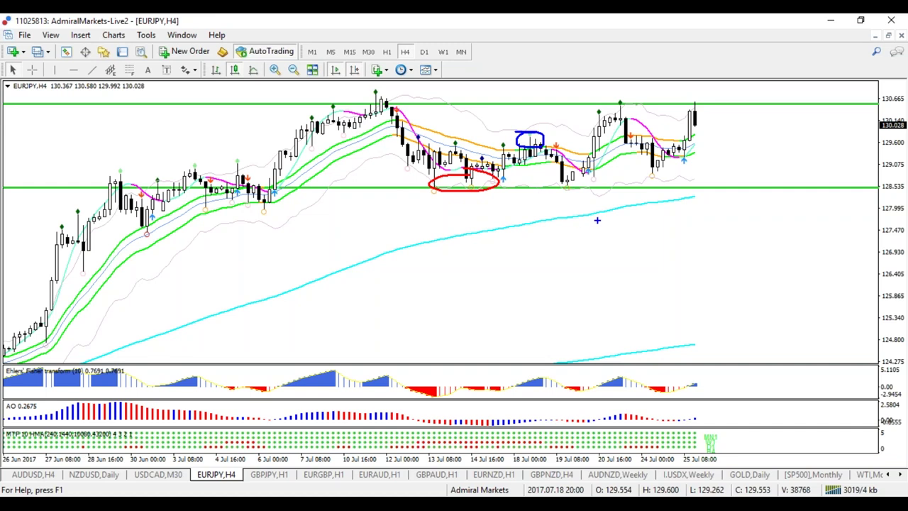
drag(552, 149, 597, 213)
key(Escape)
Step: Enlarge the latest H4 candles, draw a blue loop around the area below the last candle, and clear it
key(ctrl+2)
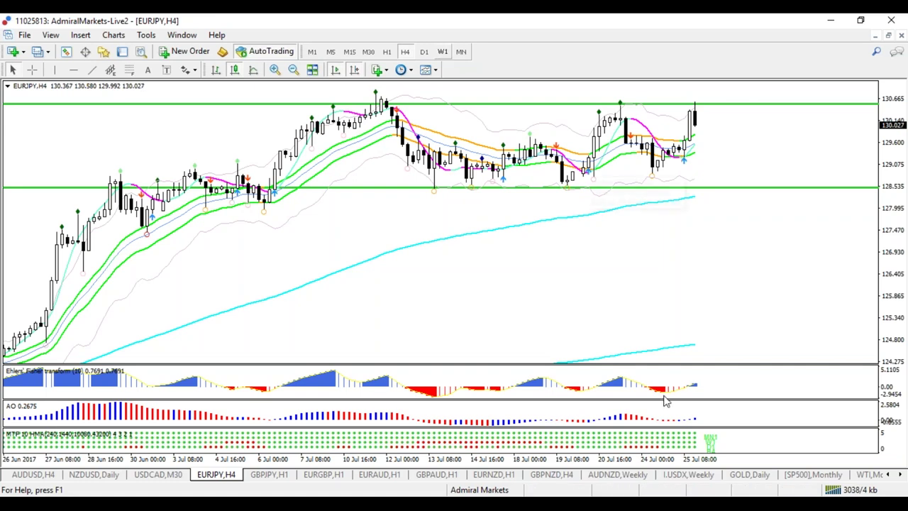
key(plus)
key(plus)
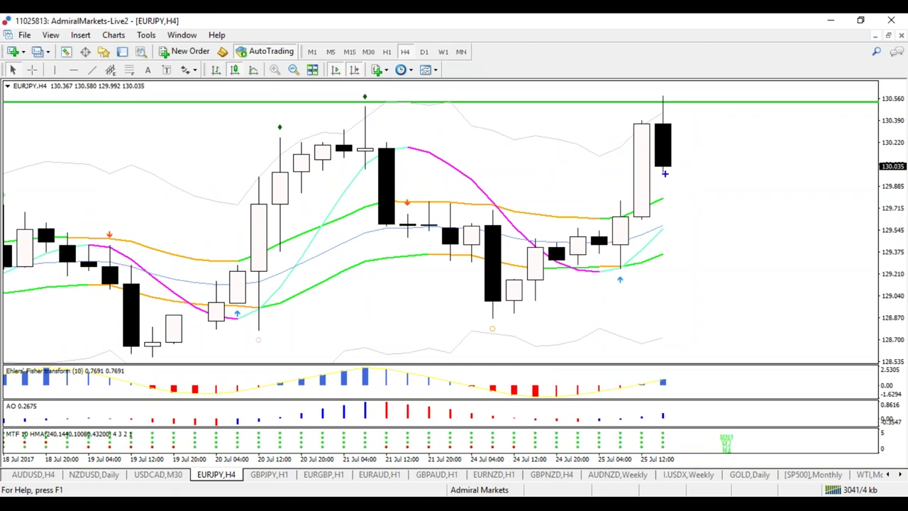
drag(693, 187, 651, 137)
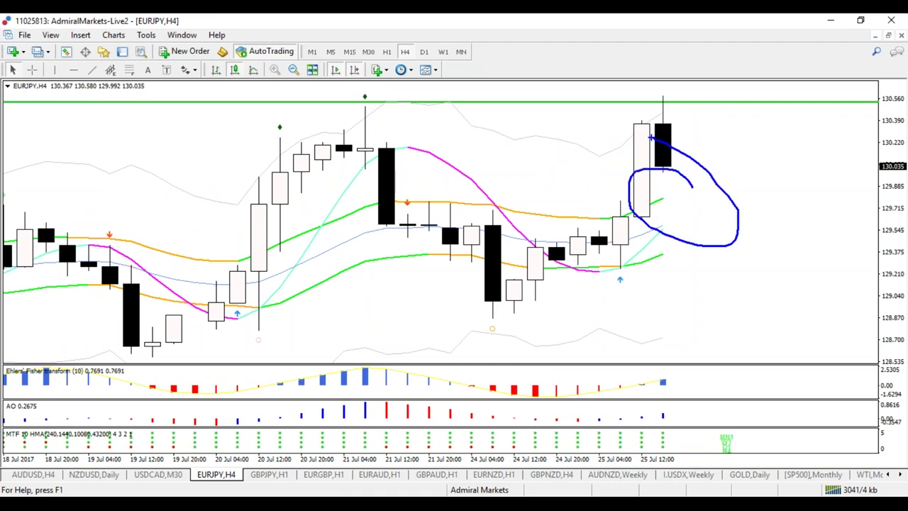
key(Escape)
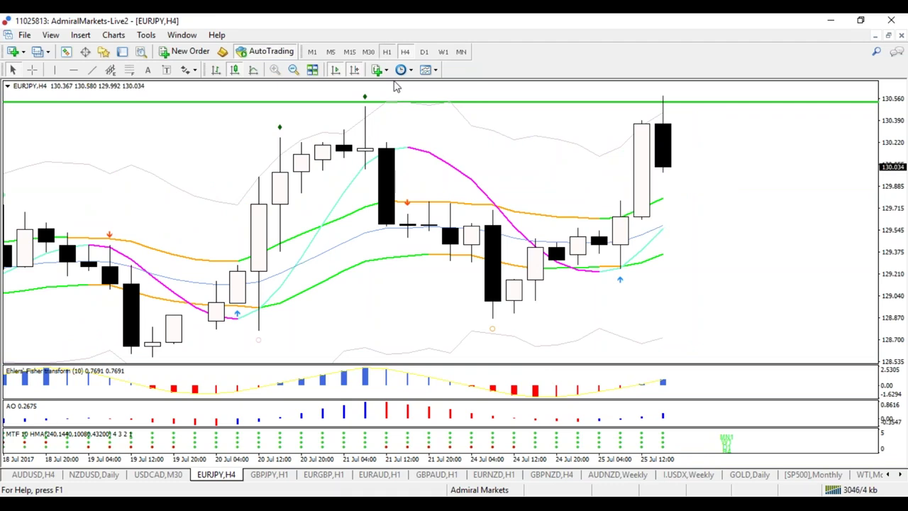
Step: Switch EURJPY to H1, draw a blue zigzag arrow up through the upper line and a red falling curve from the latest high, and clear the marks
click(387, 52)
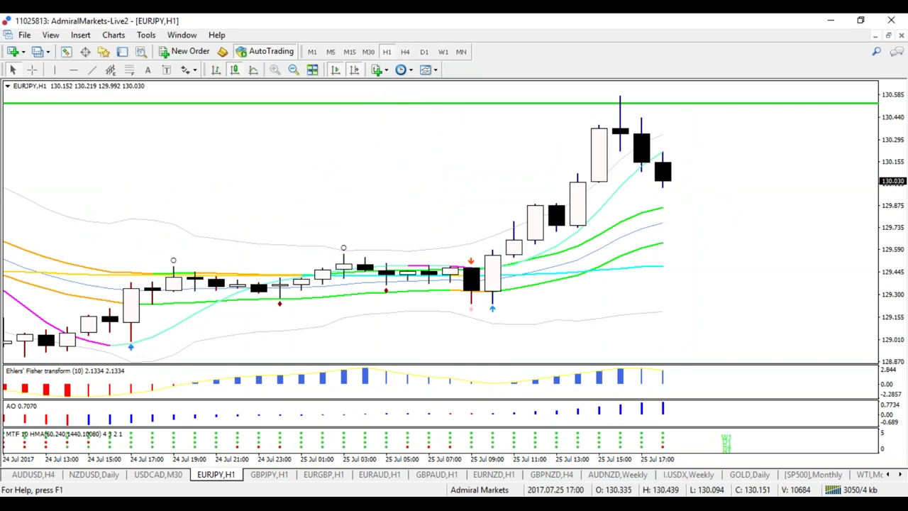
key(minus)
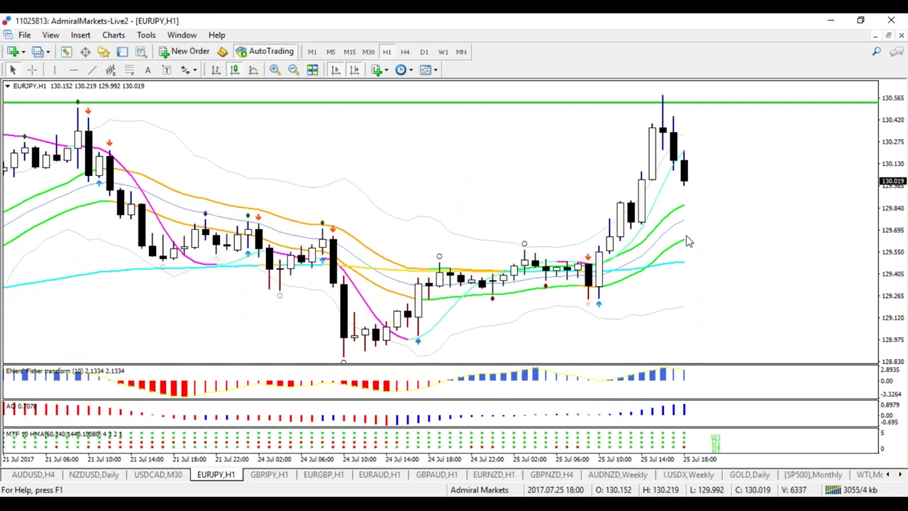
mouse_move(688, 174)
mouse_down()
mouse_move(710, 214)
mouse_move(741, 179)
mouse_move(771, 172)
mouse_move(785, 79)
mouse_move(798, 107)
mouse_move(754, 104)
mouse_up()
key(r)
drag(656, 97, 835, 234)
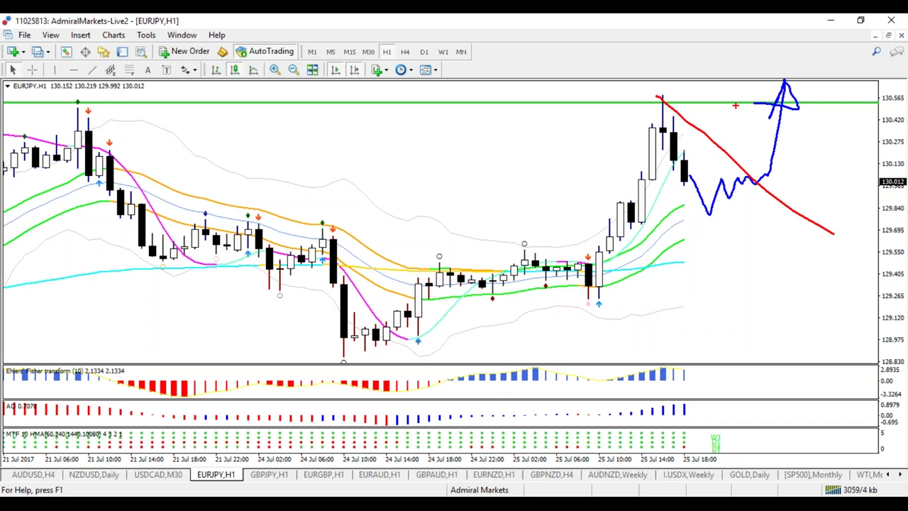
key(Escape)
Step: Apply the chart template listed directly below 1AM2 to EURJPY and switch the chart to the H4 timeframe
right_click(380, 182)
mouse_move(445, 310)
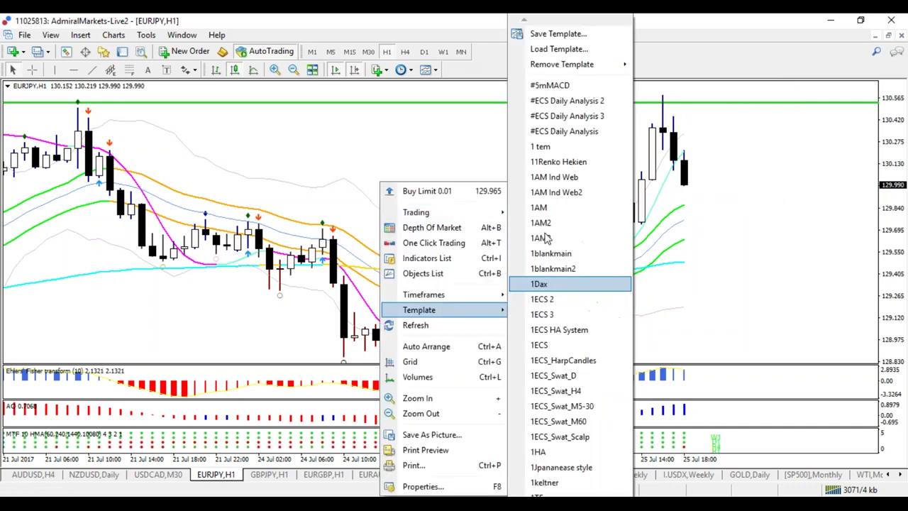
click(542, 238)
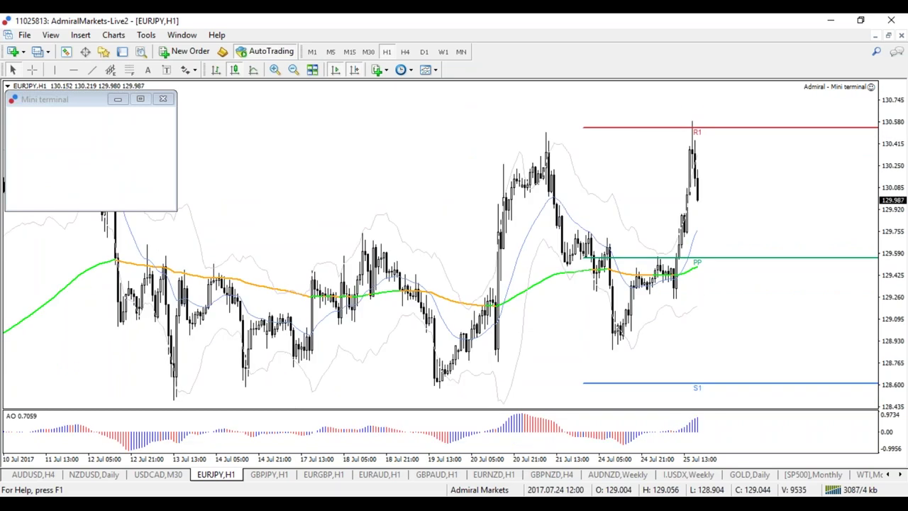
drag(567, 461, 508, 465)
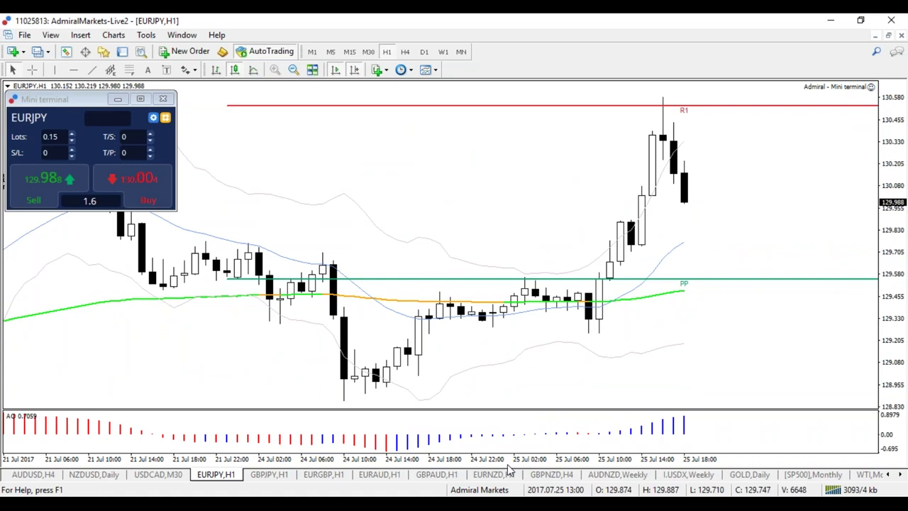
drag(508, 466, 432, 465)
click(405, 52)
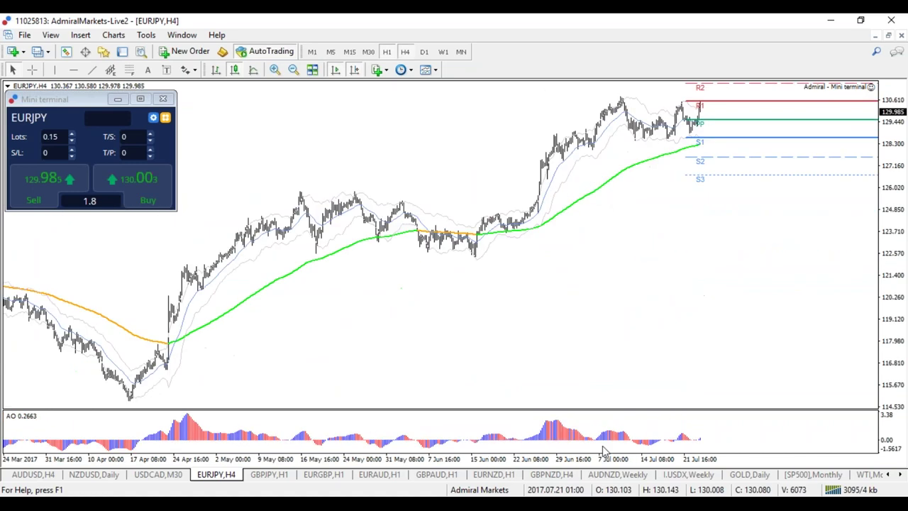
drag(611, 457, 638, 460)
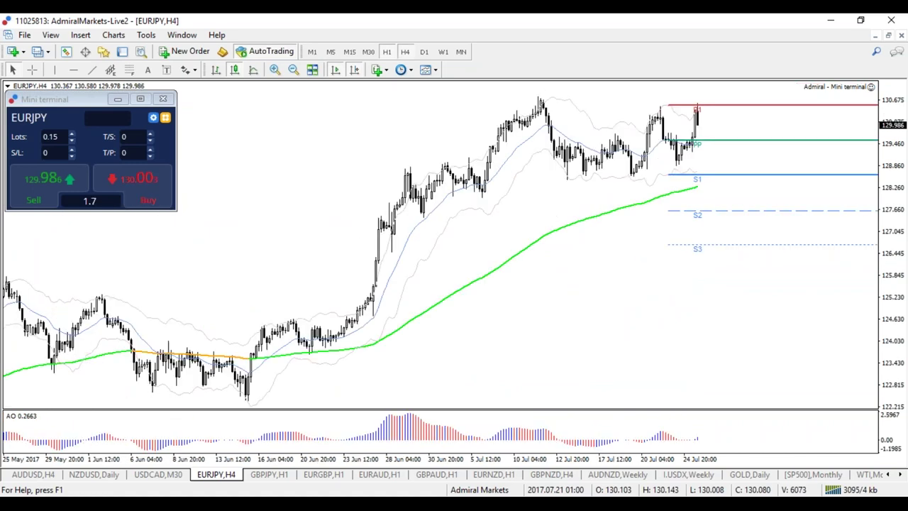
key(plus)
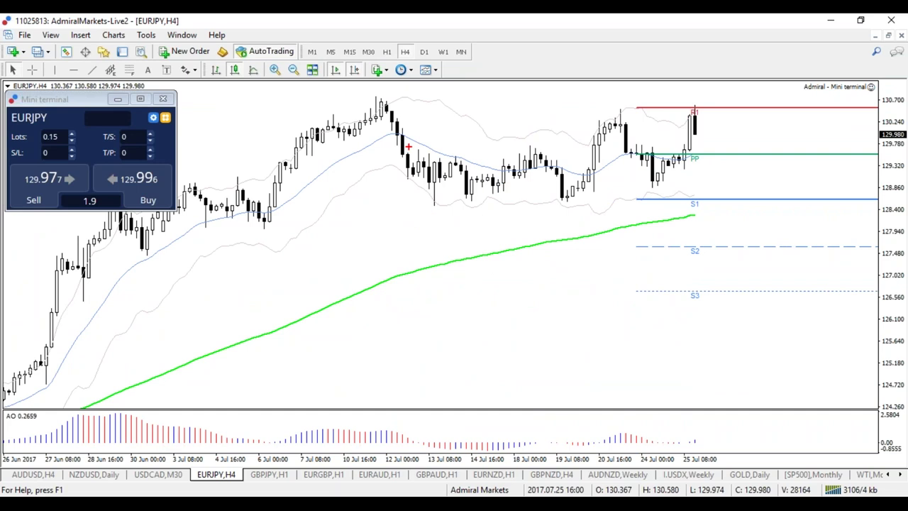
Step: Sketch a red zigzag arrow through the July swings with lines along the range's highs and lows, and clear the marks
mouse_move(398, 115)
mouse_down()
mouse_move(553, 136)
mouse_move(584, 124)
mouse_move(630, 204)
mouse_move(622, 188)
mouse_up()
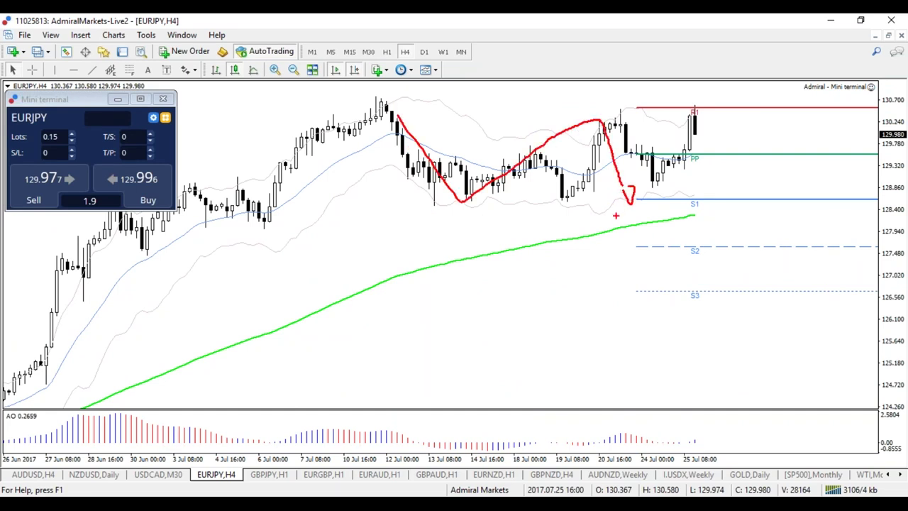
drag(335, 100, 835, 100)
drag(284, 203, 851, 229)
key(Escape)
Step: Sketch a steep red zigzag arrow from the 12 July high down to well below the S3 pivot, and clear it
key(ctrl+2)
mouse_move(405, 113)
mouse_down()
mouse_move(528, 246)
mouse_move(602, 367)
mouse_move(596, 377)
mouse_up()
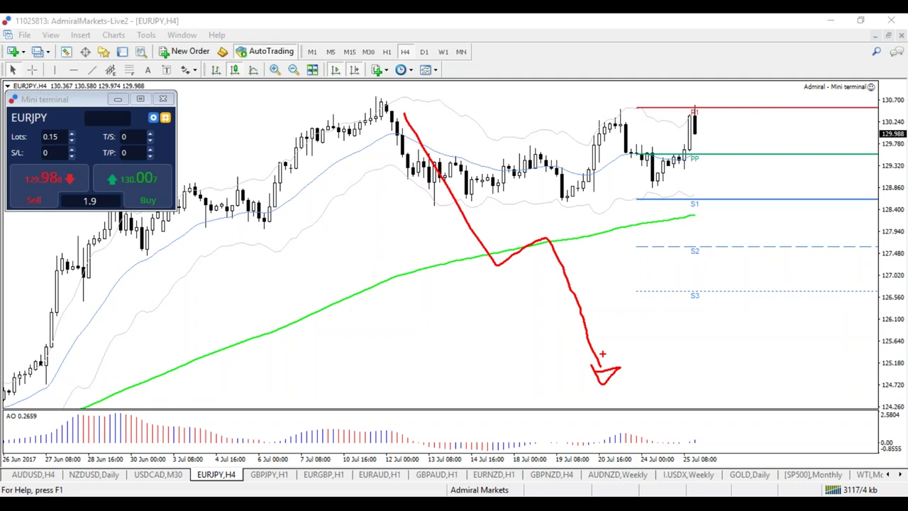
key(Escape)
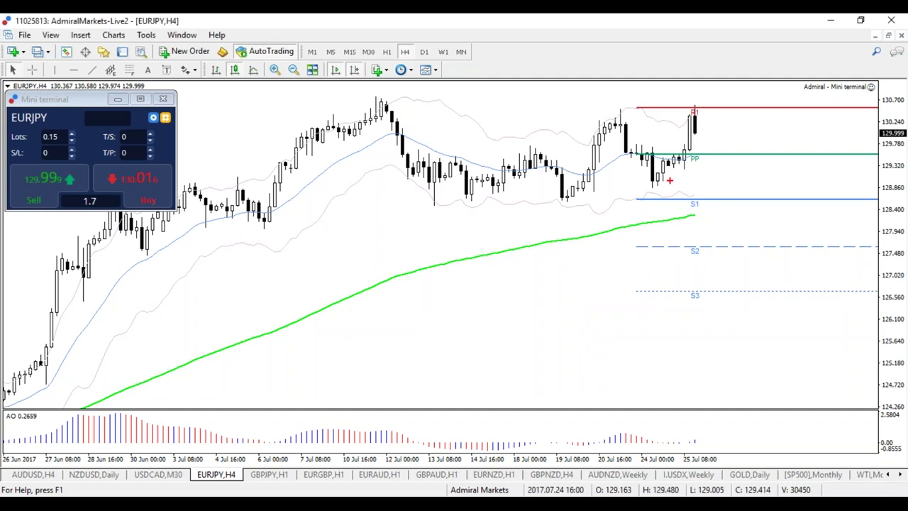
Step: Inspect the 25 July and 21 July candles with the crosshair and link their highs with a red arc
click(31, 69)
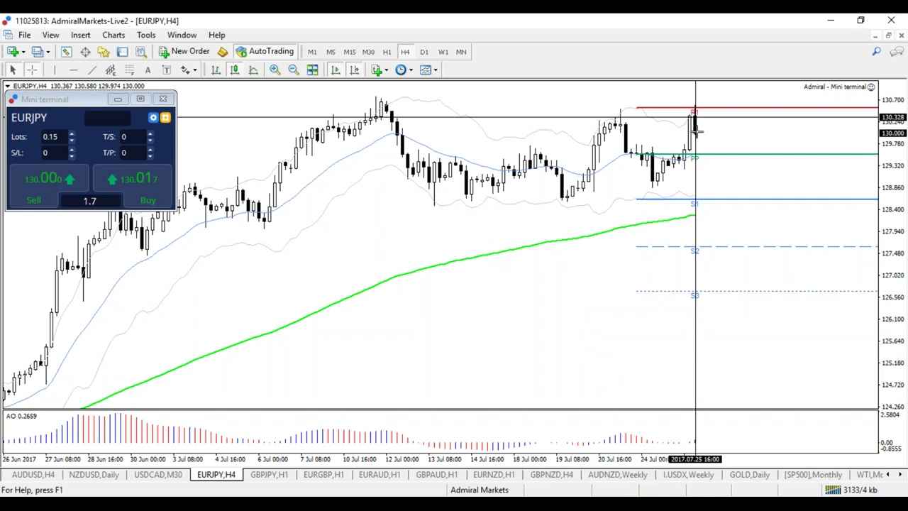
mouse_move(696, 132)
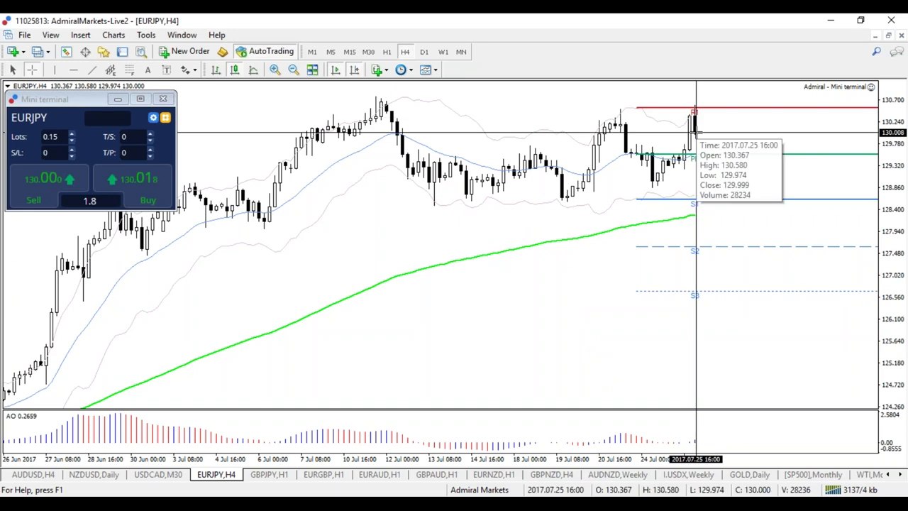
mouse_move(622, 126)
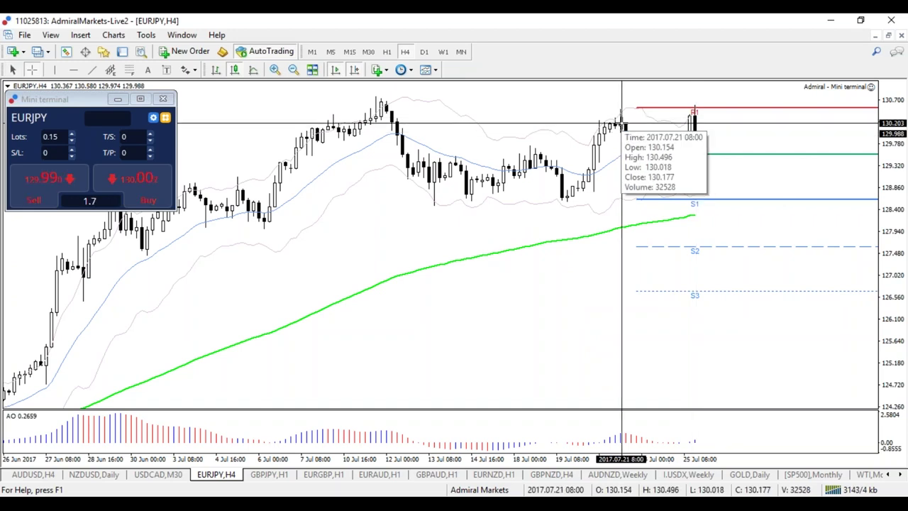
mouse_move(699, 107)
mouse_down()
mouse_move(644, 85)
mouse_move(629, 112)
mouse_up()
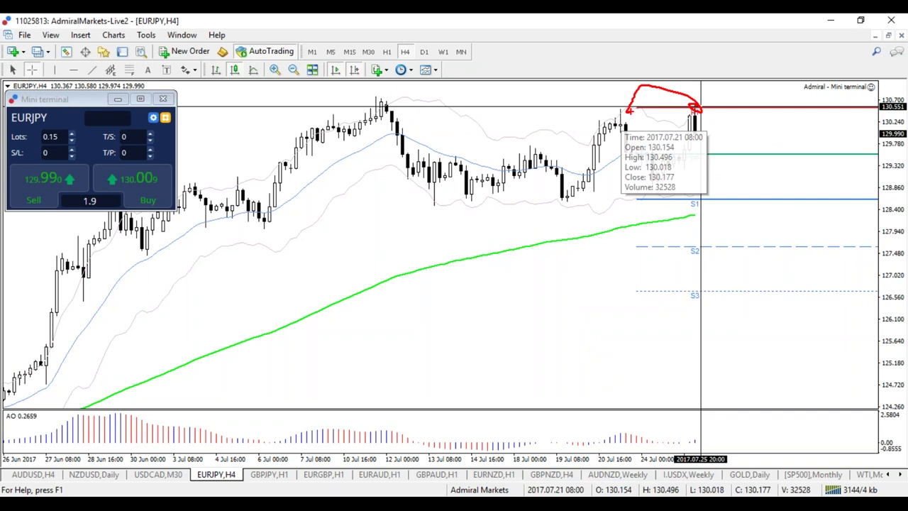
Step: Clear the red arc, label the July swing lows and highs freehand past the latest candle, and clear those marks
key(Escape)
key(ctrl+2)
drag(427, 209, 492, 206)
mouse_move(590, 100)
mouse_down()
mouse_move(595, 114)
mouse_move(580, 118)
mouse_up()
drag(660, 205, 683, 224)
mouse_move(728, 112)
mouse_down()
mouse_move(729, 94)
mouse_move(813, 104)
mouse_move(738, 107)
mouse_up()
mouse_move(761, 181)
mouse_down()
mouse_move(763, 210)
mouse_move(790, 181)
mouse_up()
drag(762, 192, 780, 190)
mouse_move(697, 138)
mouse_down()
mouse_move(731, 168)
mouse_move(779, 130)
mouse_up()
key(Escape)
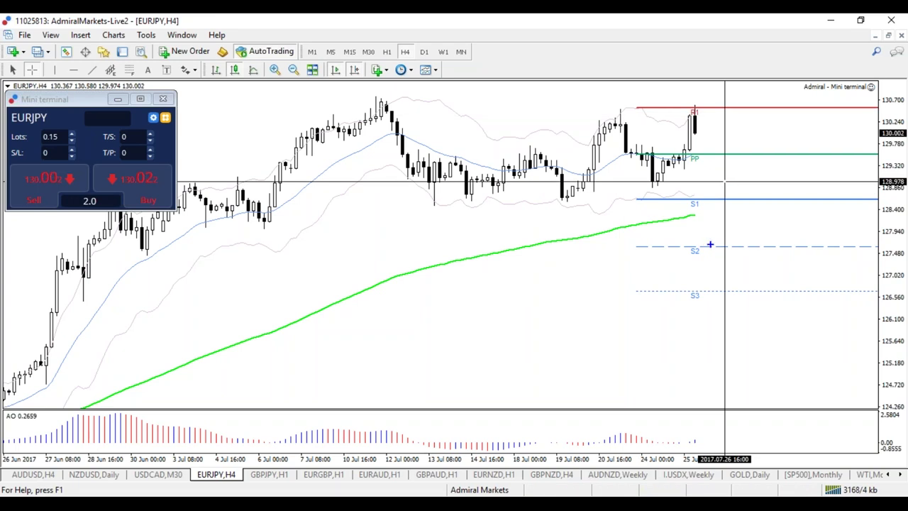
Step: Trace a blue support band along the July range lows near the S1 pivot, and clear it
mouse_move(411, 195)
mouse_down()
mouse_move(832, 194)
mouse_move(331, 192)
mouse_up()
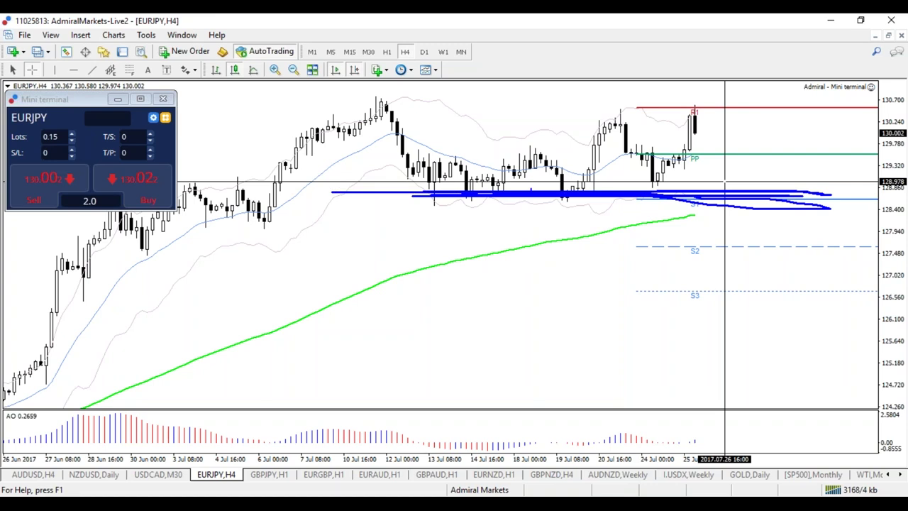
key(Escape)
key(ctrl+2)
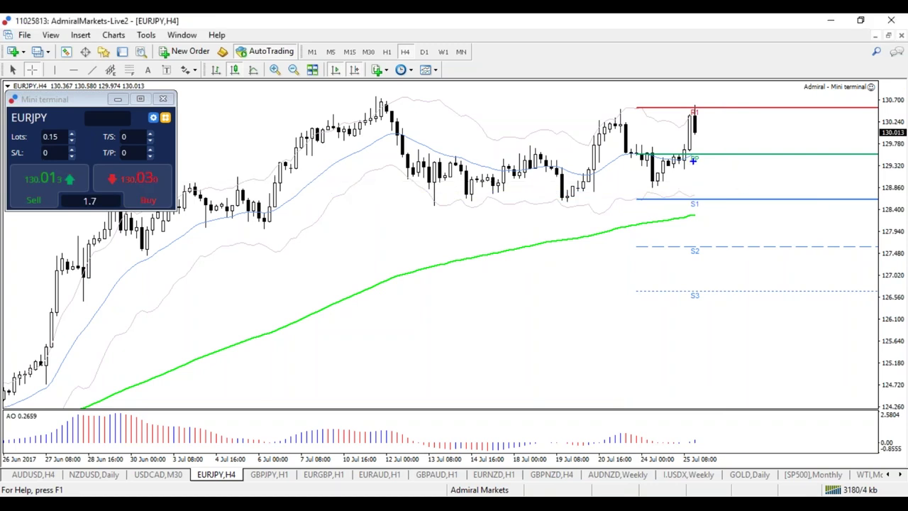
key(Escape)
Step: On the H1 timeframe, sketch a blue sideways path and wedge with a red arrow down to S1, and clear them
click(387, 52)
key(ctrl+2)
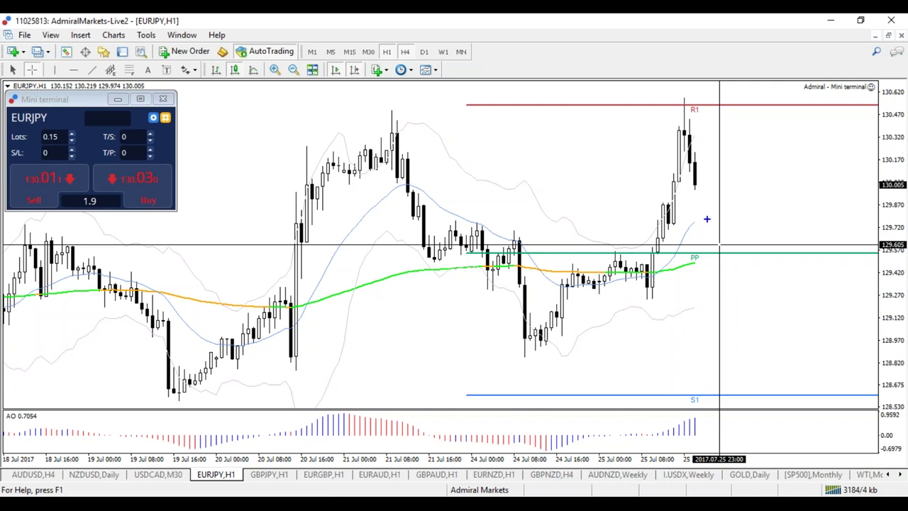
mouse_move(710, 202)
mouse_down()
mouse_move(727, 202)
mouse_move(711, 202)
mouse_move(703, 186)
mouse_move(707, 197)
mouse_move(742, 190)
mouse_move(804, 202)
mouse_move(840, 380)
mouse_up()
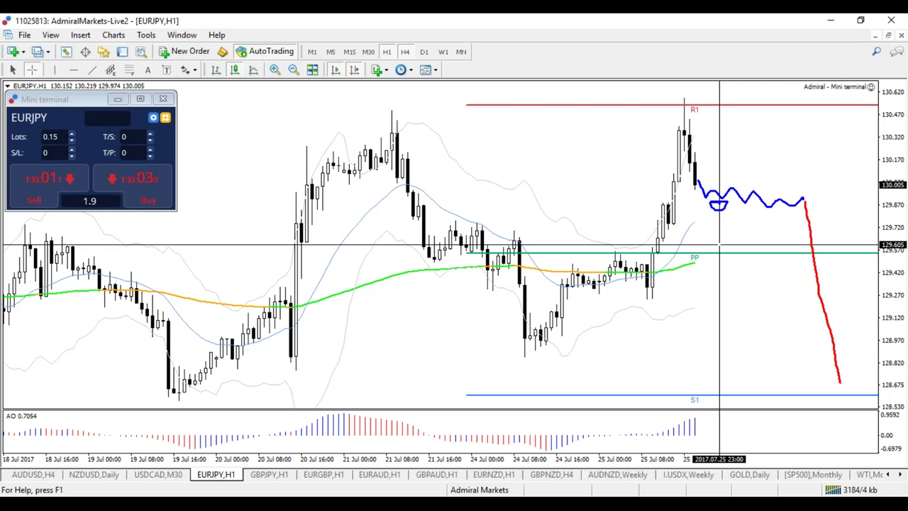
drag(828, 374, 825, 374)
mouse_move(691, 124)
mouse_down()
mouse_move(811, 178)
mouse_move(717, 188)
mouse_up()
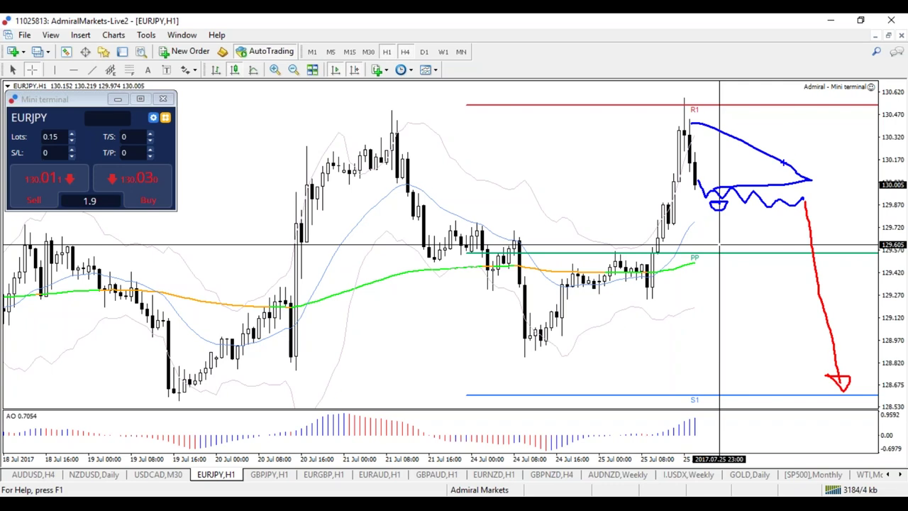
mouse_move(791, 157)
mouse_down()
mouse_move(809, 110)
mouse_move(815, 114)
mouse_up()
key(Escape)
Step: Sketch a blue wedge breaking upward and an alternative drop to a boxed S1 zone with a rebound to PP, and clear both
key(ctrl+2)
mouse_move(688, 123)
mouse_down()
mouse_move(714, 139)
mouse_move(735, 200)
mouse_up()
mouse_move(778, 165)
mouse_down()
mouse_move(802, 133)
mouse_move(811, 142)
mouse_up()
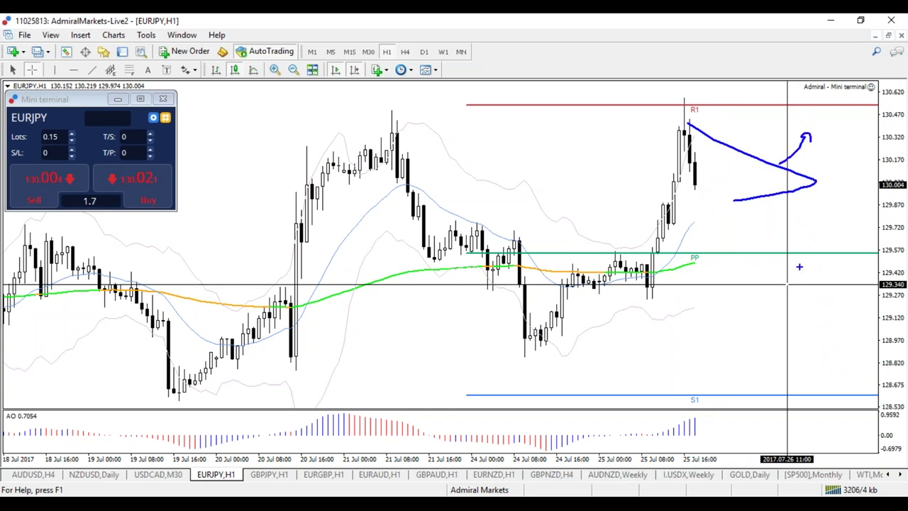
mouse_move(702, 195)
mouse_down()
mouse_move(804, 406)
mouse_move(788, 387)
mouse_move(843, 256)
mouse_move(851, 261)
mouse_up()
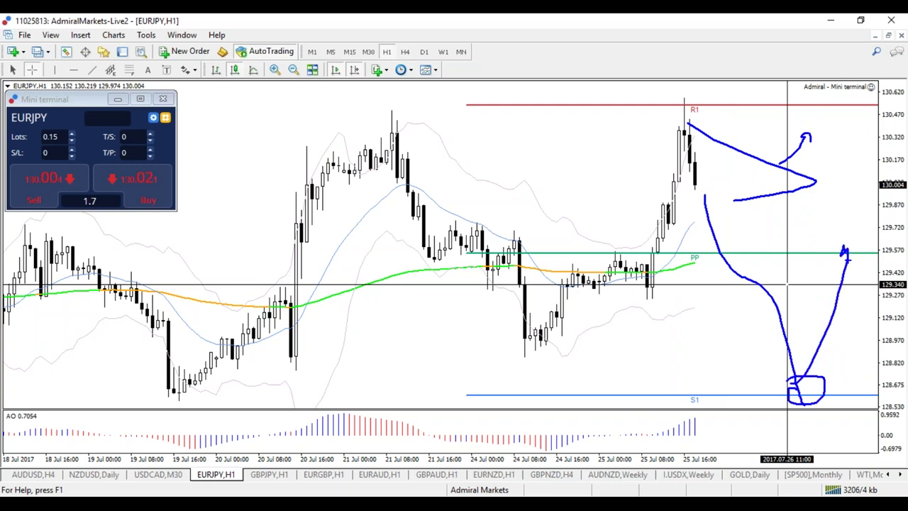
key(Escape)
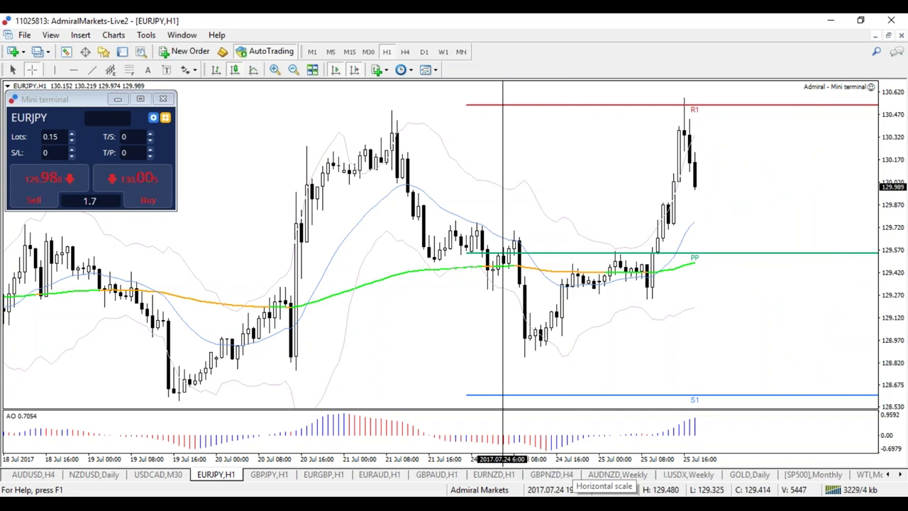
Step: Open the GBPJPY chart, compare its H4 and D1 timeframes, and return it to H4
click(269, 474)
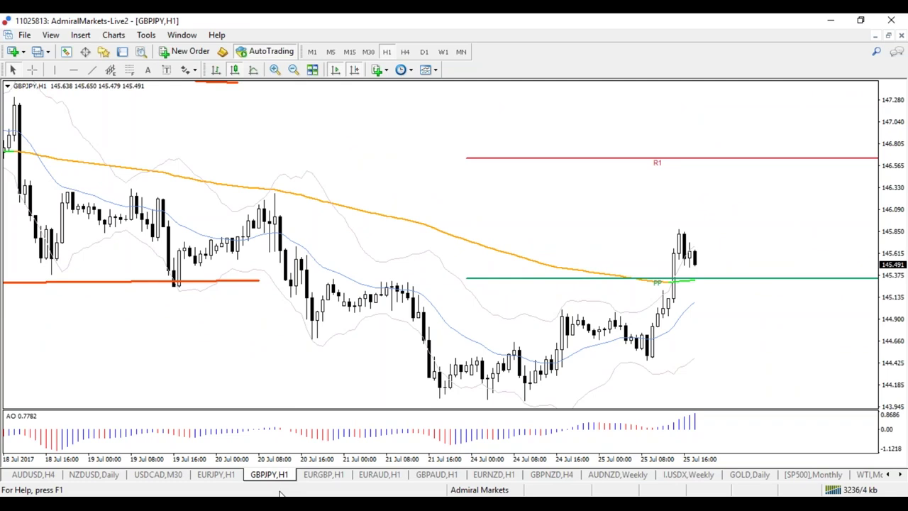
click(405, 53)
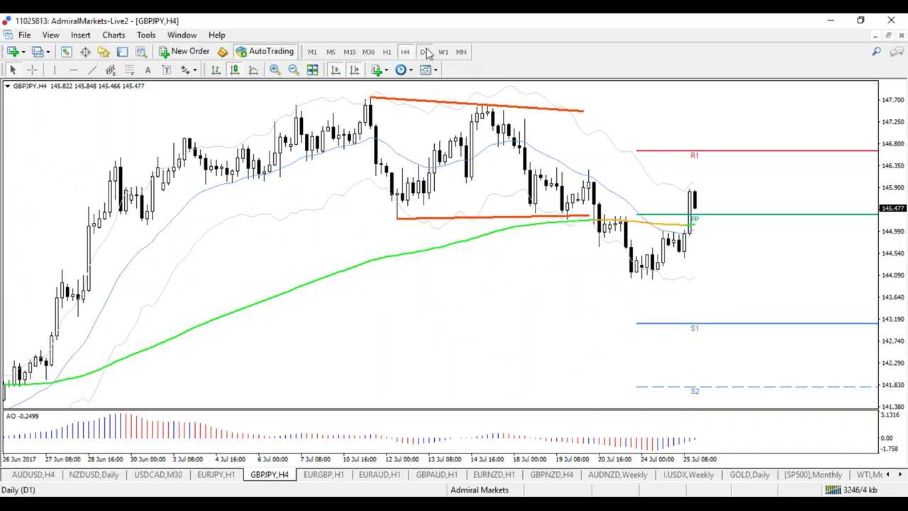
click(424, 53)
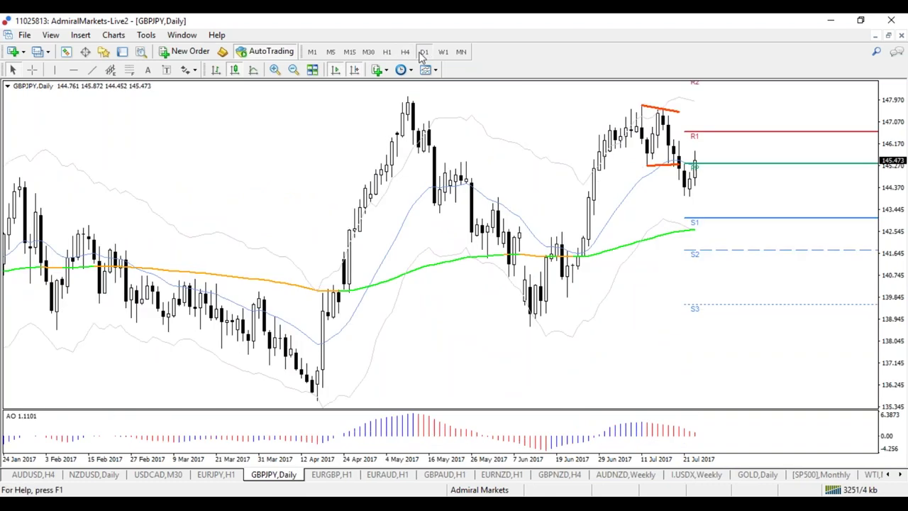
click(405, 52)
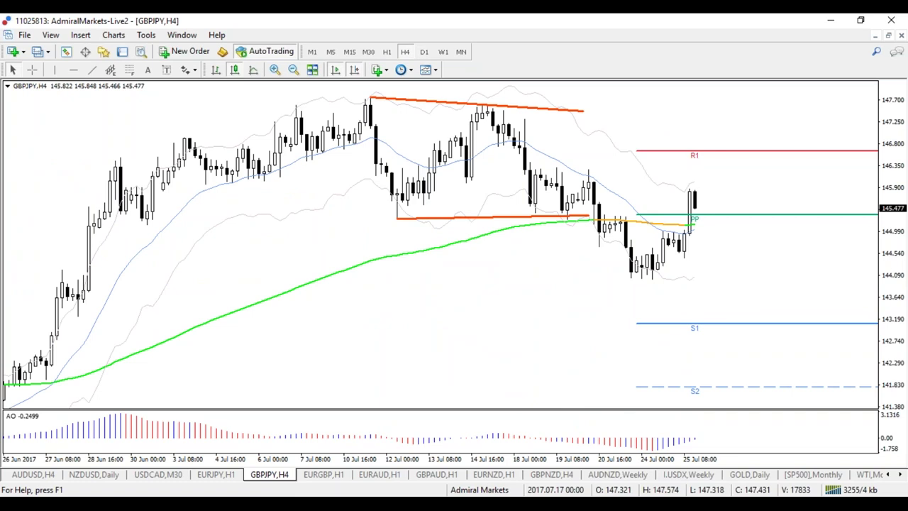
Step: Draw a Fibonacci retracement from the 139.836 June low to the 147.703 July high, and briefly underline the 38.2 and 50.0 levels in blue
key(minus)
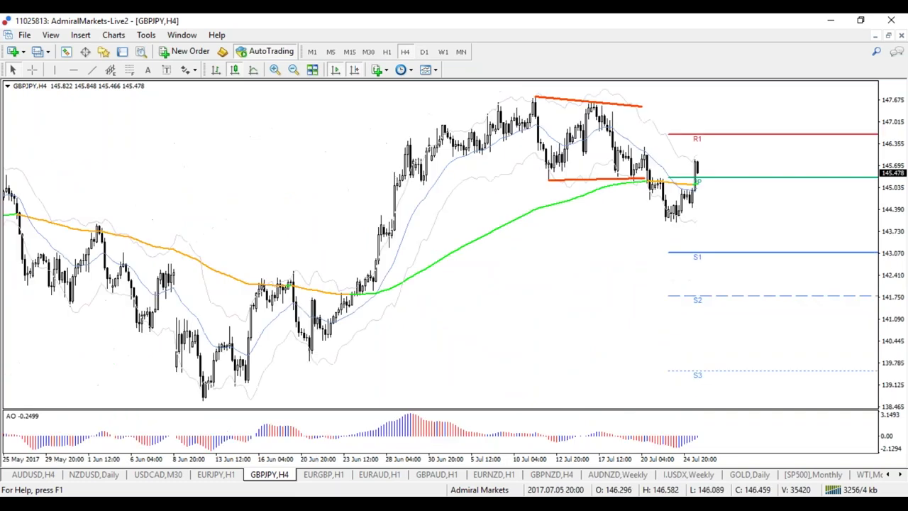
mouse_move(310, 361)
mouse_down()
mouse_move(408, 134)
mouse_move(409, 99)
mouse_up()
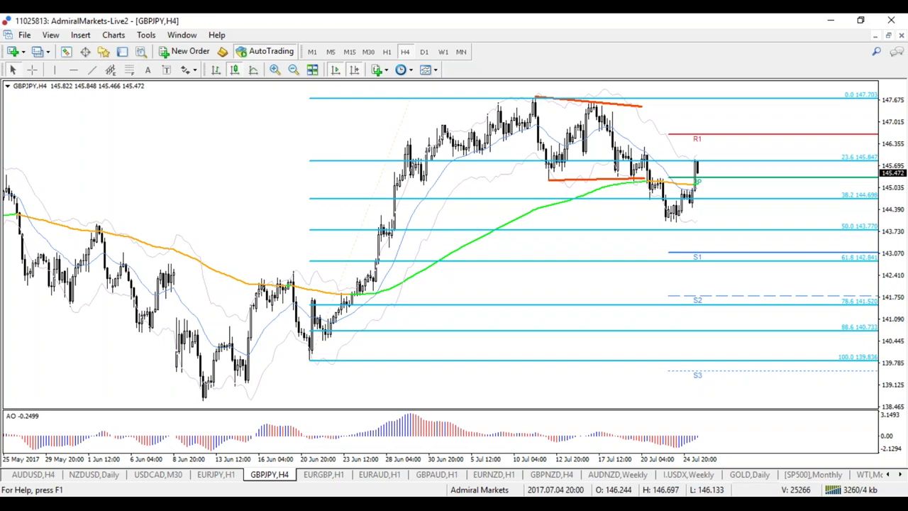
key(ctrl+2)
drag(588, 195, 742, 196)
drag(618, 227, 738, 227)
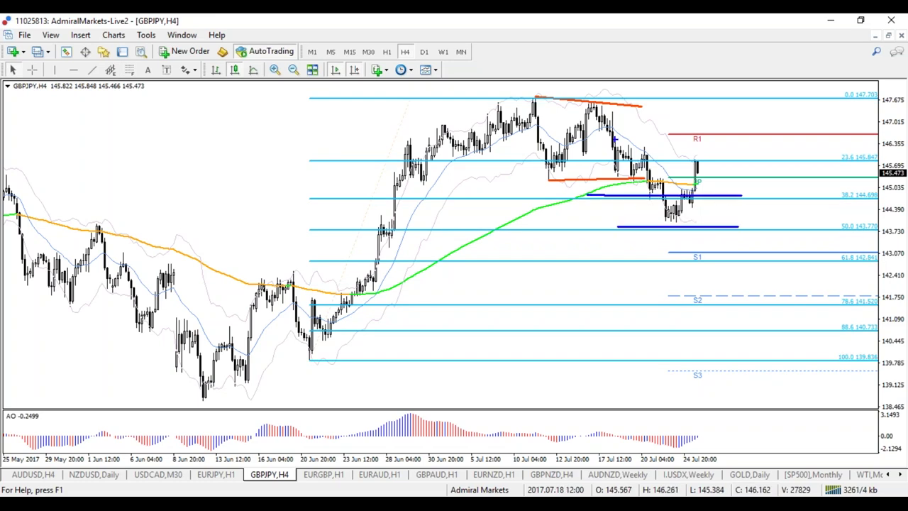
drag(623, 108, 621, 107)
key(Escape)
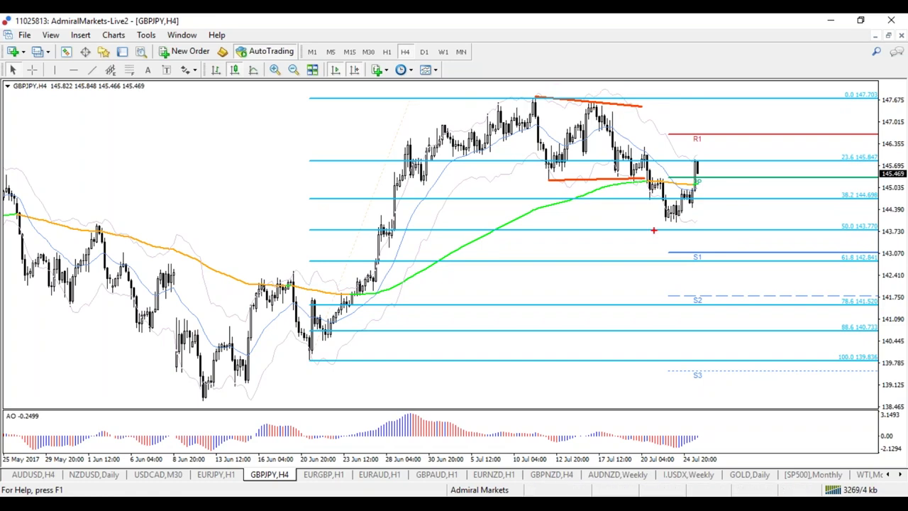
Step: Mark the 50.0 level in red, trace the three-leg decline from the July high in red, and clear the marks
drag(645, 227, 736, 226)
key(Escape)
key(plus)
mouse_move(378, 108)
mouse_down()
mouse_move(409, 186)
mouse_move(487, 125)
mouse_move(660, 266)
mouse_up()
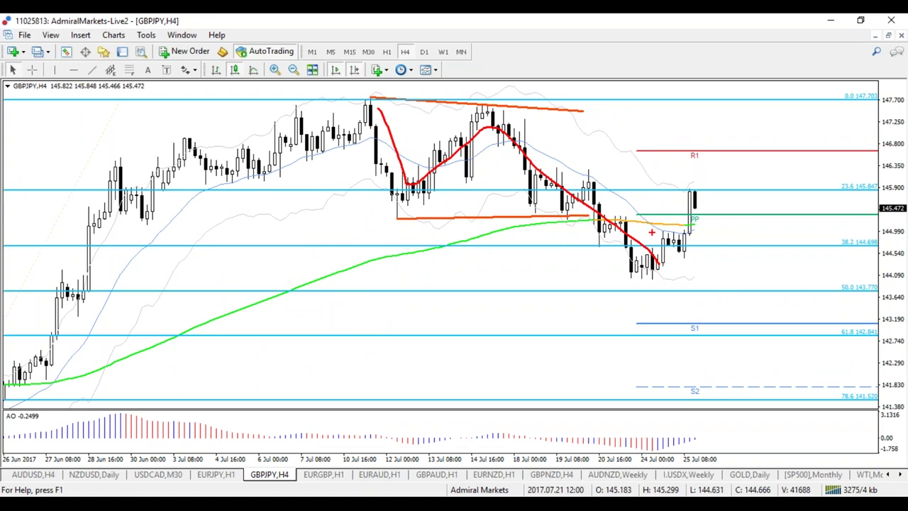
key(Escape)
Step: Number waves 1 to 4 in blue on the rise from June and circle the 50.0 and 61.8 Fibonacci levels
key(minus)
drag(272, 222, 267, 261)
drag(278, 353, 320, 403)
drag(415, 65, 422, 110)
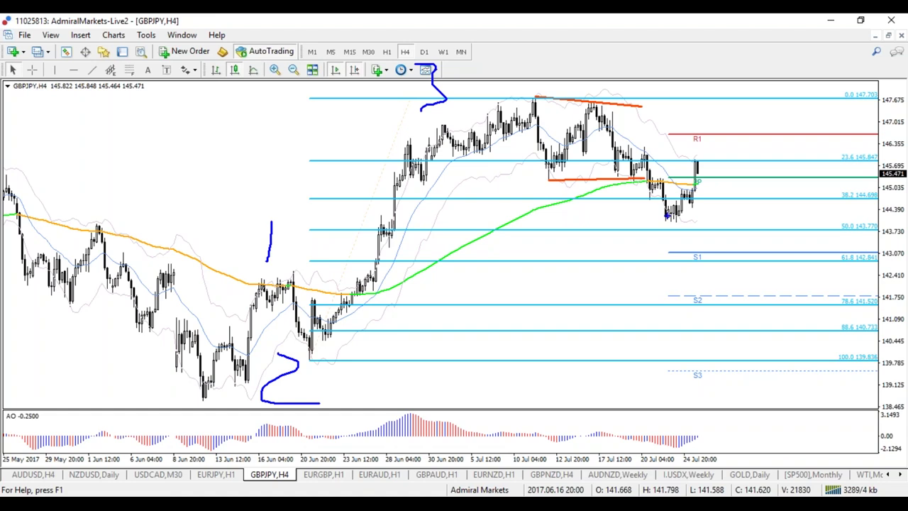
mouse_move(671, 231)
mouse_down()
mouse_move(689, 258)
mouse_move(686, 286)
mouse_up()
mouse_move(889, 218)
mouse_down()
mouse_move(859, 270)
mouse_move(880, 212)
mouse_up()
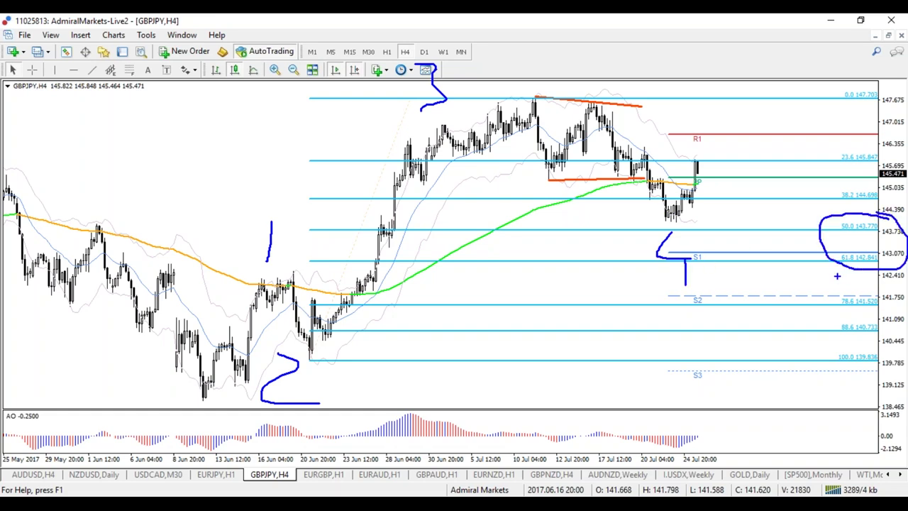
Step: Trace the July correction as a red zigzag, label its legs A, B and C, and clear all marks
mouse_move(603, 116)
mouse_down()
mouse_move(667, 201)
mouse_move(679, 204)
mouse_up()
mouse_move(540, 103)
mouse_down()
mouse_move(551, 174)
mouse_move(604, 125)
mouse_up()
drag(518, 193, 541, 207)
mouse_move(622, 88)
mouse_down()
mouse_move(623, 113)
mouse_move(636, 85)
mouse_move(621, 113)
mouse_up()
drag(644, 230, 643, 247)
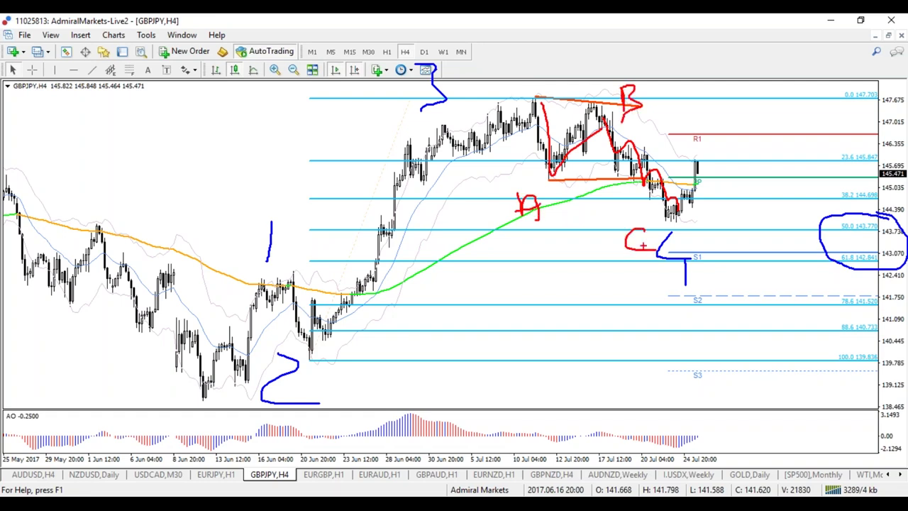
key(Escape)
Step: On the H1 timeframe, sketch a blue wave path from the 24 July low up towards R1, and clear it
click(386, 52)
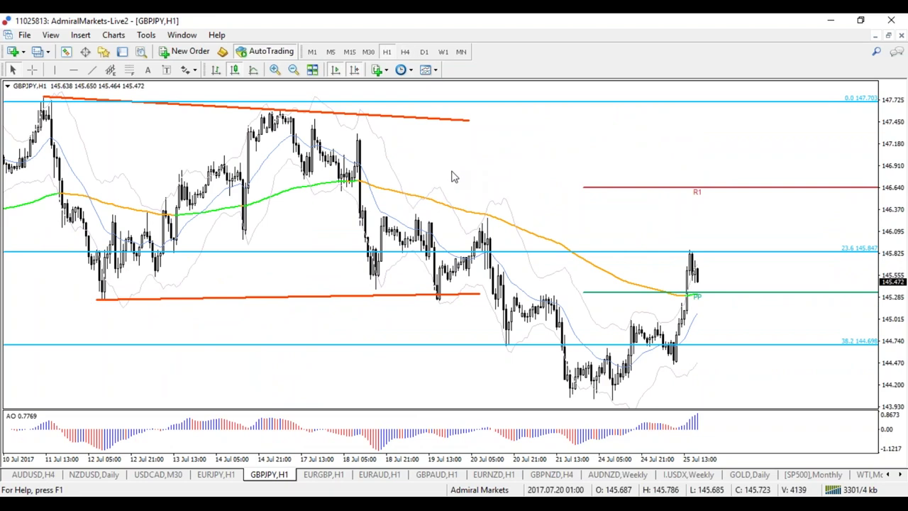
key(plus)
key(ctrl+2)
key(b)
mouse_move(525, 398)
mouse_down()
mouse_move(697, 238)
mouse_move(726, 249)
mouse_move(766, 179)
mouse_up()
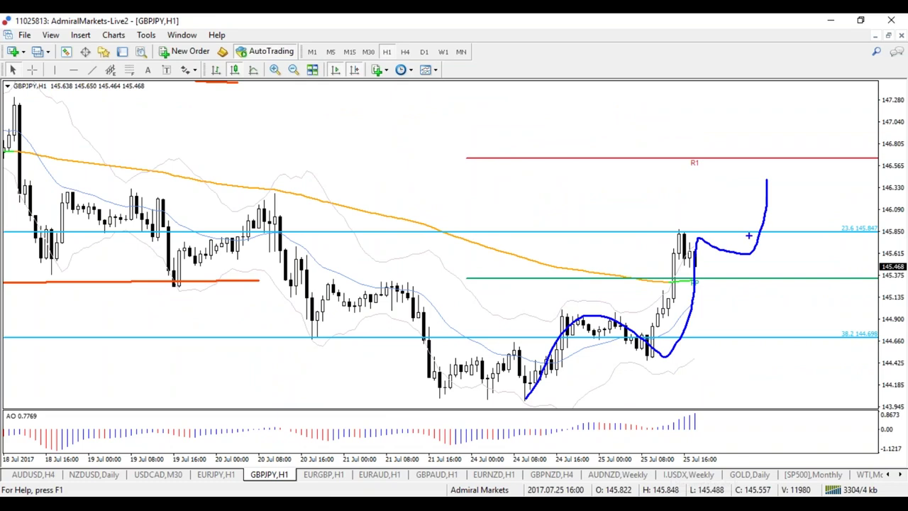
key(Escape)
Step: Sketch blue waves from the 24 July low with a pullback to PP and an arrow rising towards R1
key(ctrl+2)
mouse_move(689, 283)
mouse_down()
mouse_move(710, 285)
mouse_move(749, 178)
mouse_move(758, 186)
mouse_up()
mouse_move(512, 392)
mouse_down()
mouse_move(545, 343)
mouse_move(631, 355)
mouse_move(699, 269)
mouse_move(707, 278)
mouse_up()
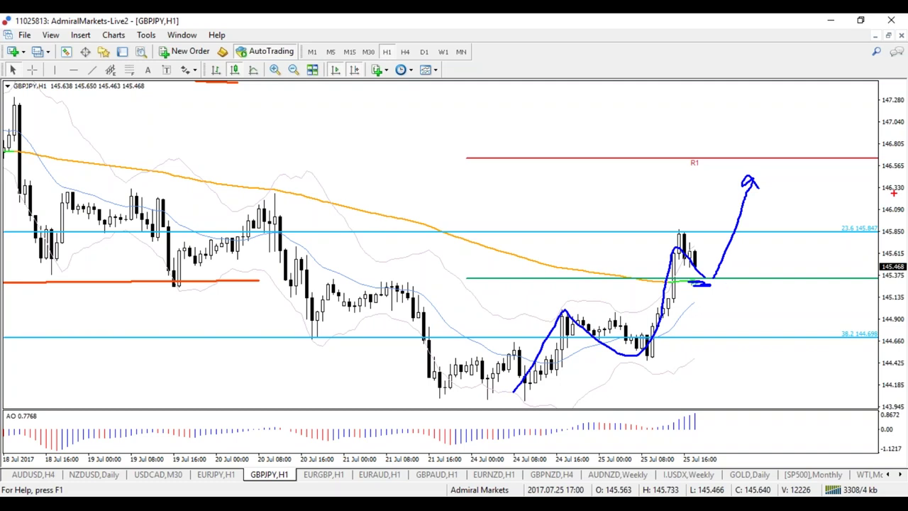
Step: Add a red two-leg decline after the blue arrow, label the waves 1 and 2, and circle the decline's end in red
drag(772, 191, 850, 299)
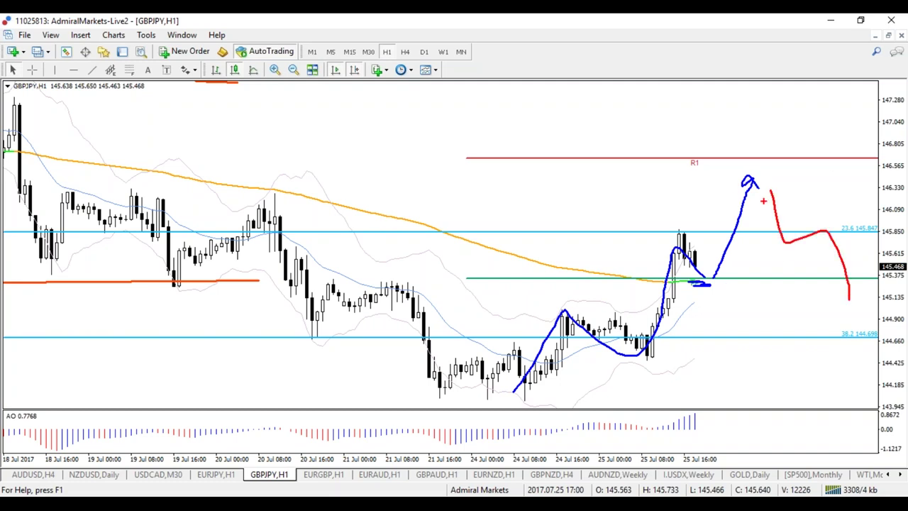
drag(730, 123, 732, 154)
mouse_move(816, 299)
mouse_down()
mouse_move(789, 334)
mouse_move(822, 337)
mouse_up()
mouse_move(869, 296)
mouse_down()
mouse_move(827, 312)
mouse_move(847, 294)
mouse_up()
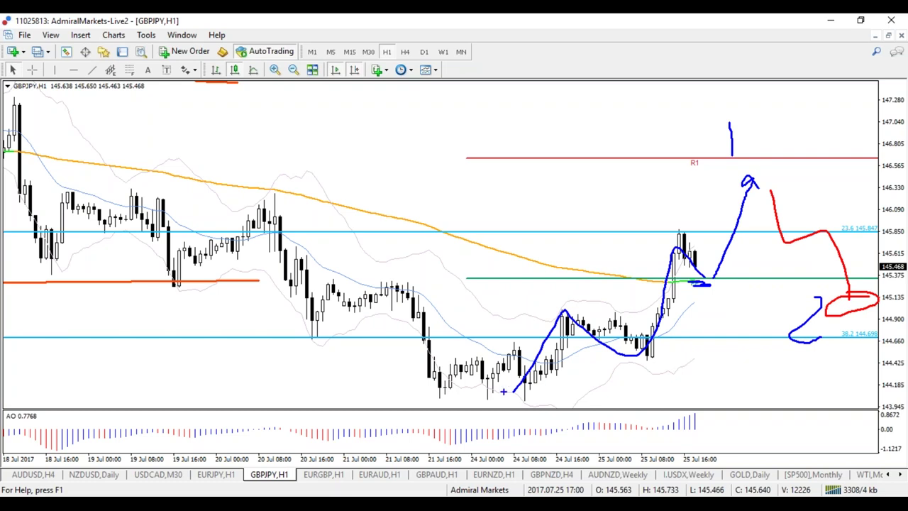
Step: Box the 24 July low in blue, draw large blue arrows from the red circle past R1, and clear all marks
drag(499, 398, 882, 403)
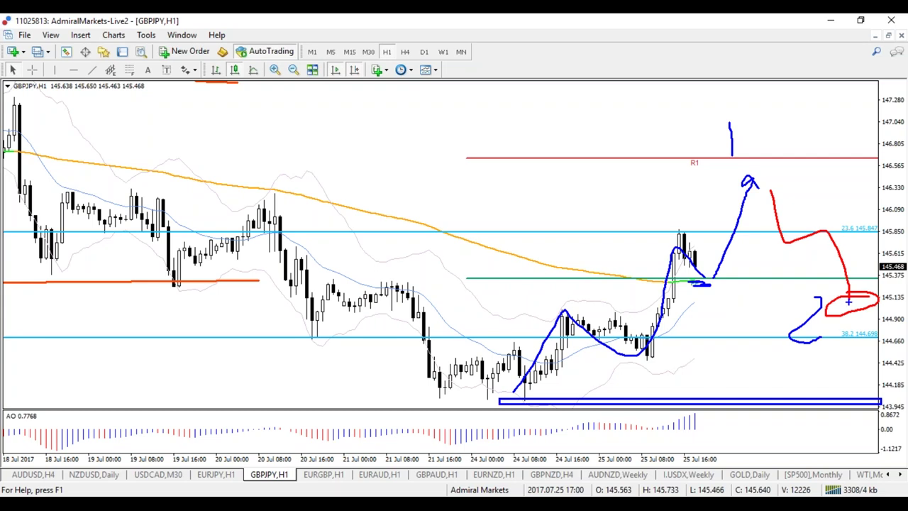
mouse_move(849, 301)
mouse_down()
mouse_move(907, 141)
mouse_move(868, 134)
mouse_move(853, 249)
mouse_up()
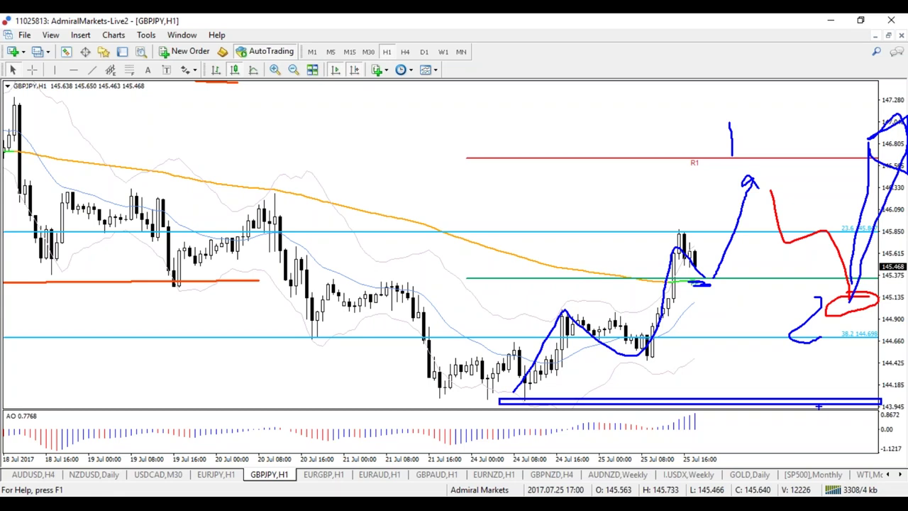
mouse_move(853, 149)
mouse_down()
mouse_move(906, 135)
mouse_move(860, 113)
mouse_move(849, 136)
mouse_move(864, 150)
mouse_move(839, 287)
mouse_move(884, 181)
mouse_up()
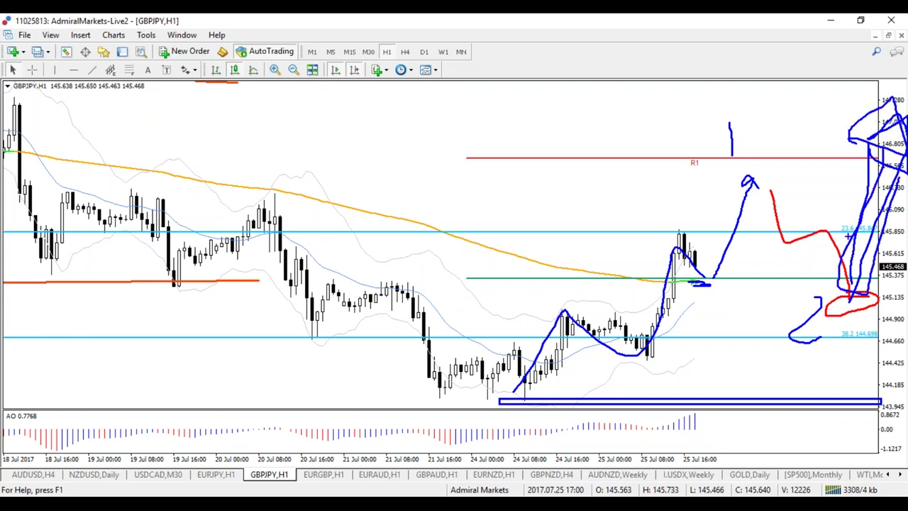
key(Escape)
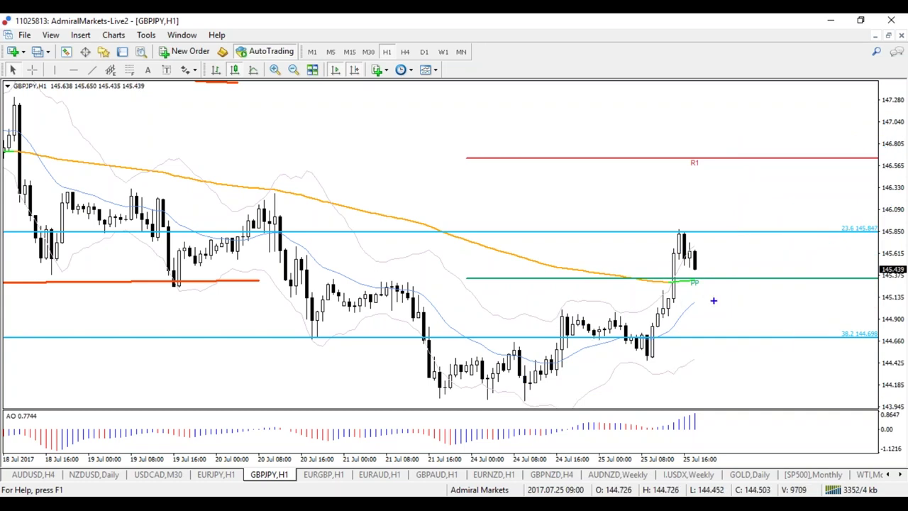
Step: Sketch a blue dip below PP and rise, a red two-leg decline, and a blue arrow from its circled low to R1, then clear them
mouse_move(690, 244)
mouse_down()
mouse_move(715, 286)
mouse_move(762, 192)
mouse_move(823, 315)
mouse_up()
key(r)
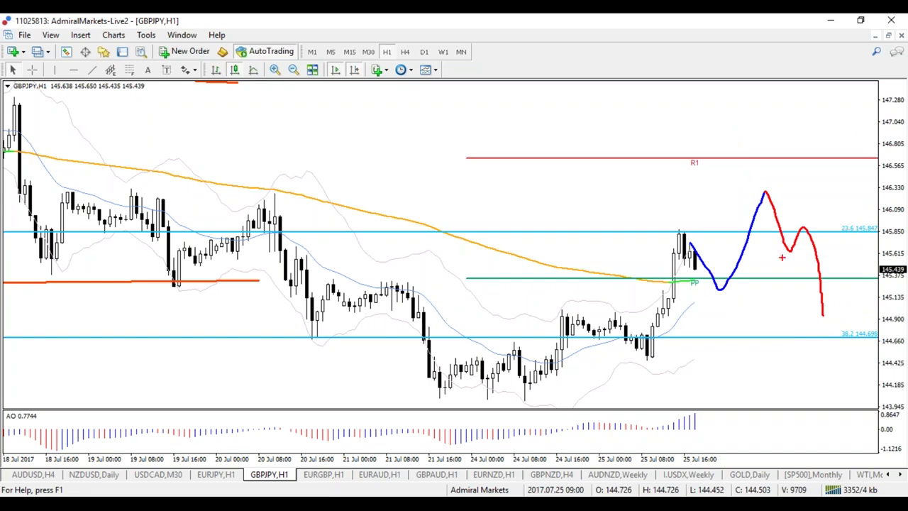
mouse_move(825, 316)
mouse_down()
mouse_move(835, 309)
mouse_move(817, 319)
mouse_move(839, 305)
mouse_move(857, 152)
mouse_move(872, 136)
mouse_up()
mouse_move(851, 172)
mouse_down()
mouse_move(862, 156)
mouse_move(817, 133)
mouse_up()
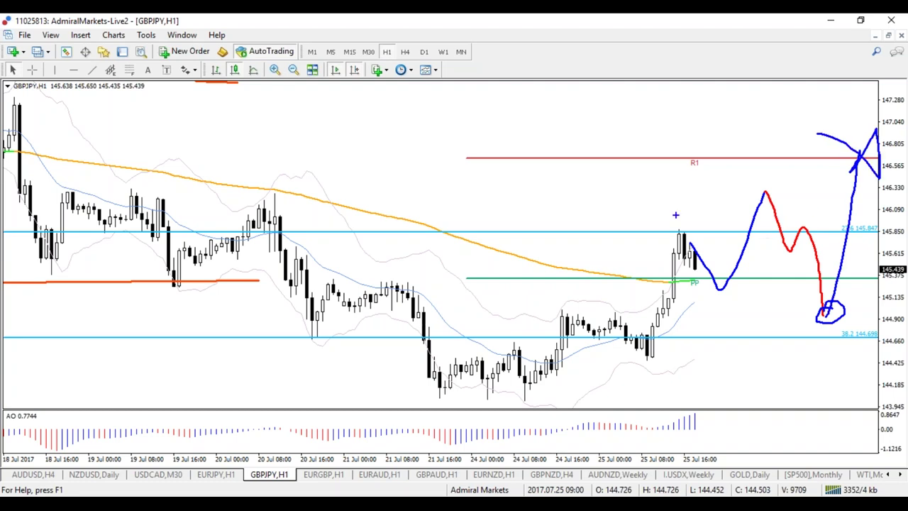
key(Escape)
Step: Remove the empty space after the latest GBPJPY candle, switch to the M15 timeframe and enlarge the recent candles
click(354, 67)
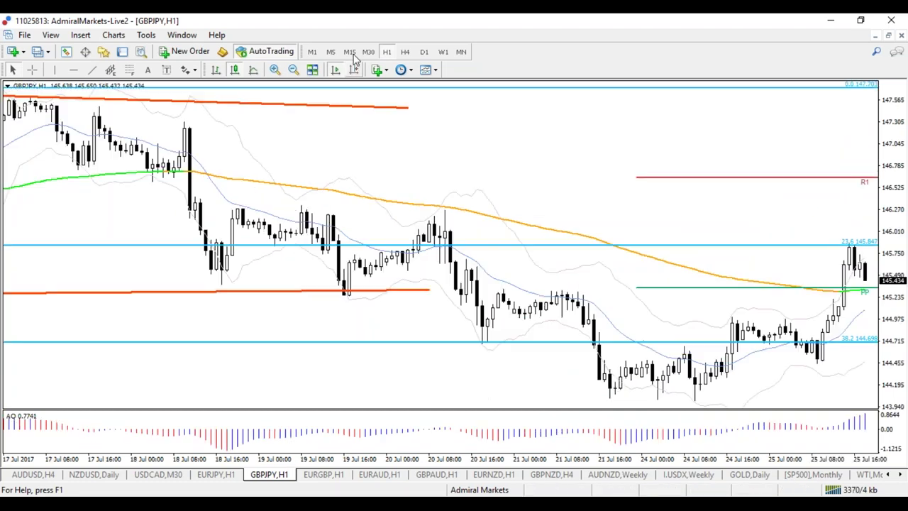
click(349, 53)
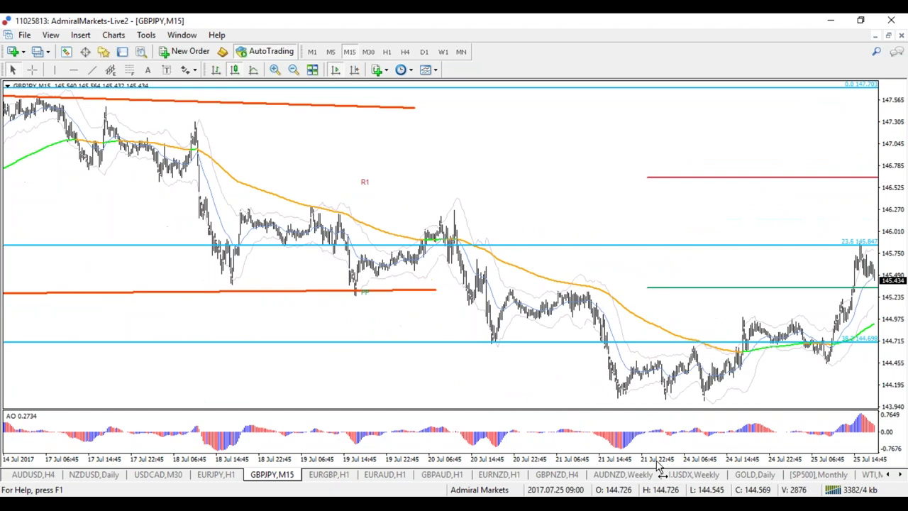
drag(660, 465, 674, 467)
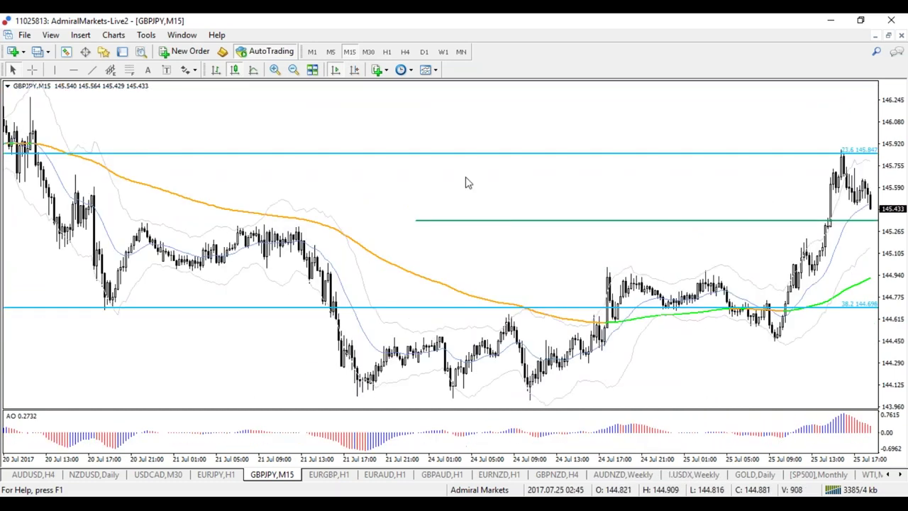
Step: Add free space after the latest GBPJPY M15 candle and draw a Fibonacci retracement from the 25 July low at 144.445 to the high at 145.868
click(354, 69)
click(129, 70)
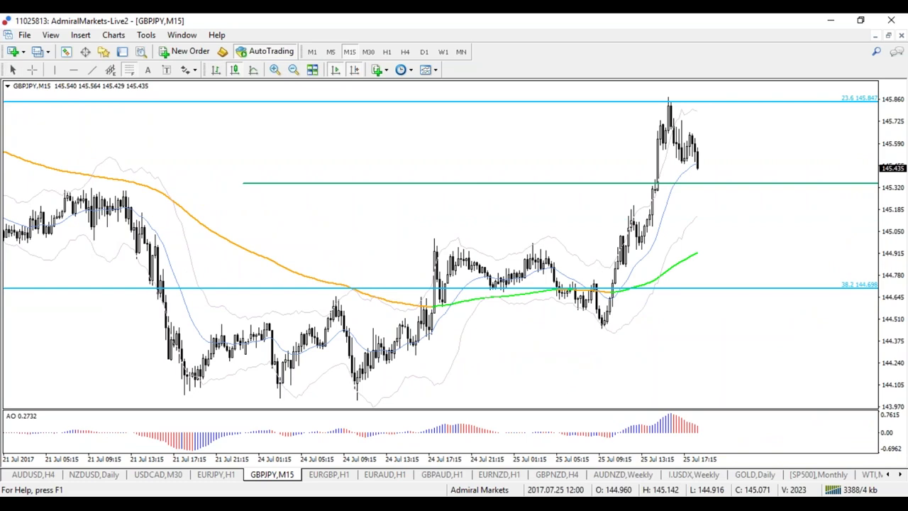
mouse_move(602, 329)
mouse_down()
mouse_move(692, 100)
mouse_move(710, 97)
mouse_up()
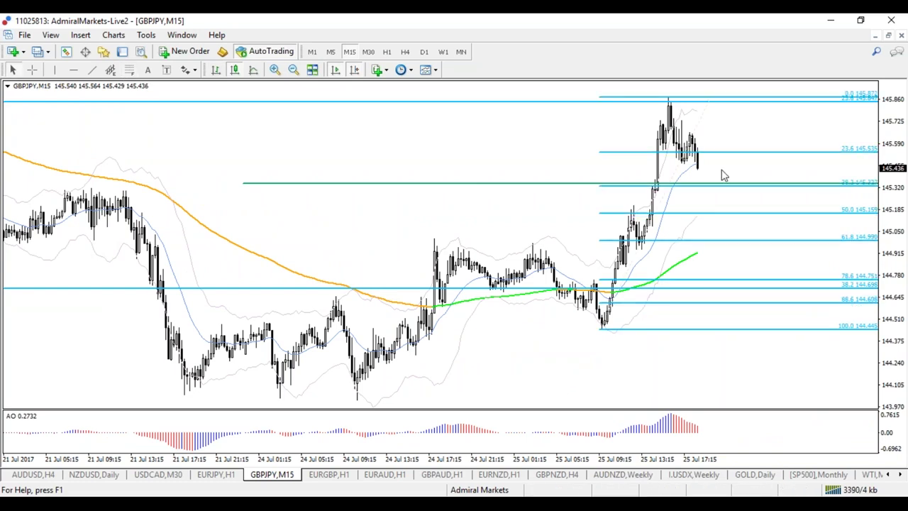
mouse_move(693, 185)
mouse_down()
mouse_move(742, 185)
mouse_move(695, 185)
mouse_up()
key(Escape)
drag(710, 97, 643, 102)
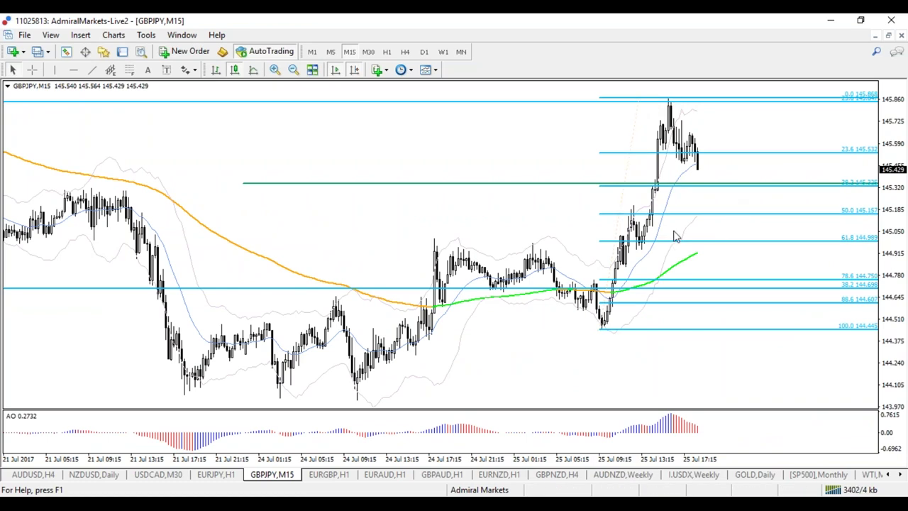
Step: Place a horizontal line at the 24 July spike high, circle that high in blue, and clear the freehand marks
click(73, 69)
click(434, 239)
drag(431, 231, 430, 232)
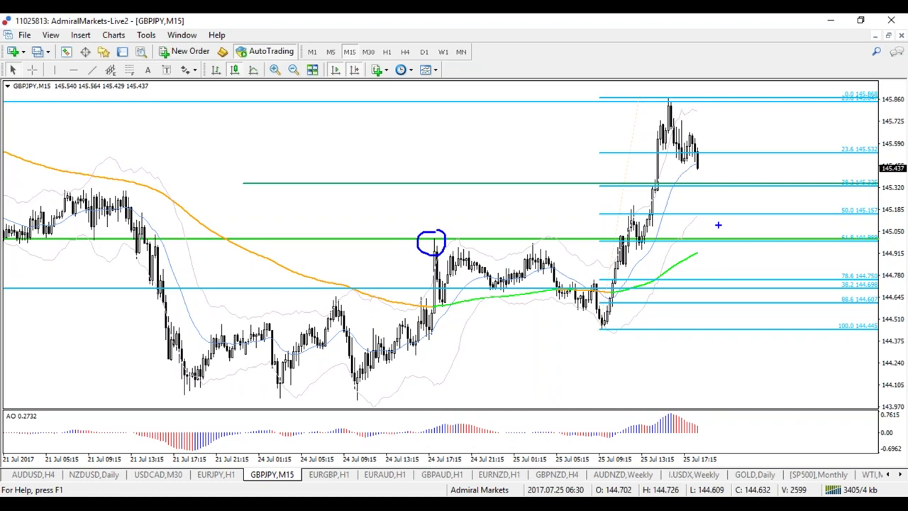
mouse_move(732, 214)
mouse_down()
mouse_move(777, 211)
mouse_move(776, 190)
mouse_up()
key(Escape)
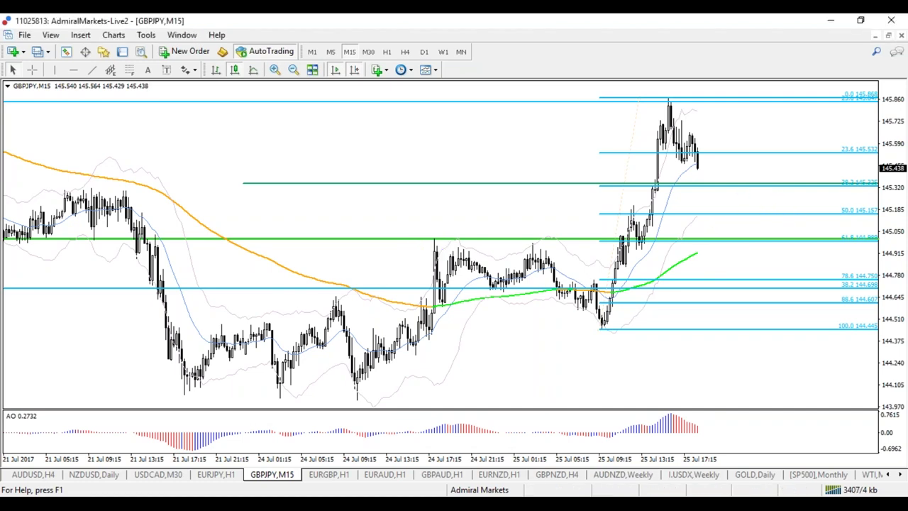
Step: Sketch a blue dip below PP and rise to the -27.2 Fibonacci level, add a red two-leg decline with an arrow, and clear the marks
drag(893, 213, 893, 277)
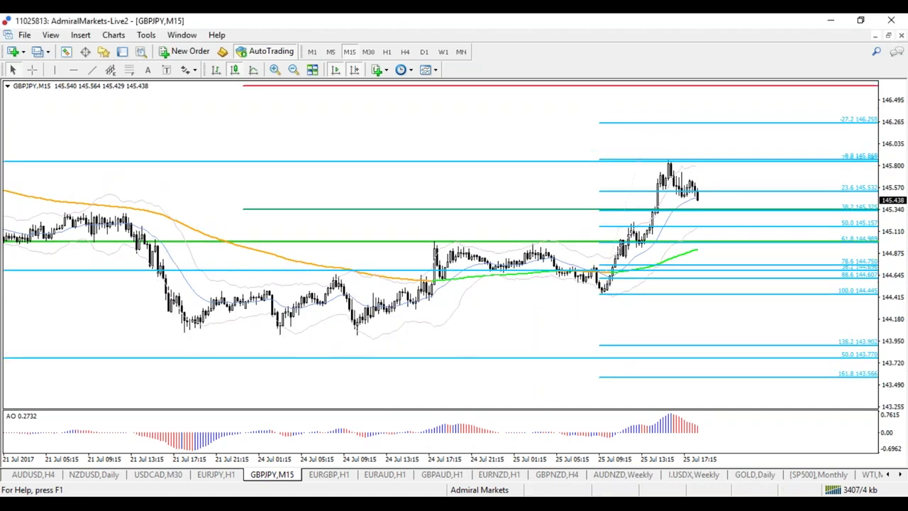
drag(893, 133, 893, 146)
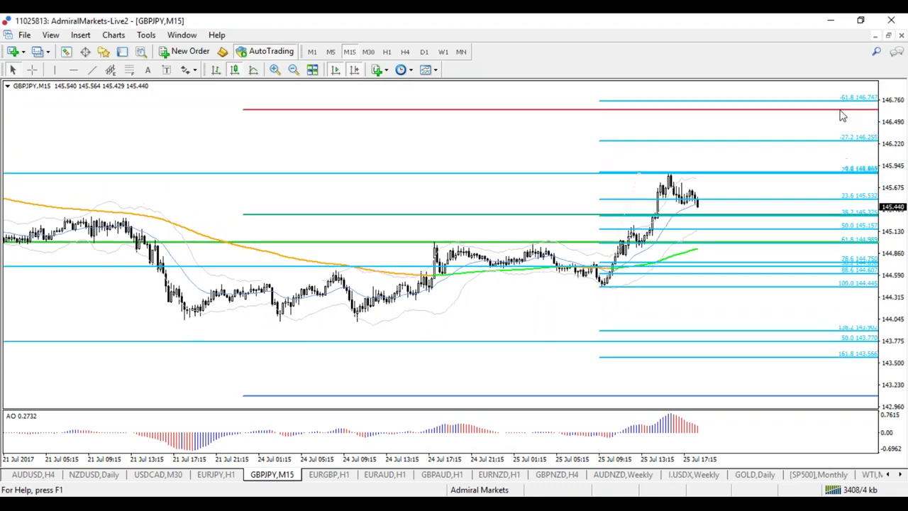
mouse_move(695, 200)
mouse_down()
mouse_move(729, 225)
mouse_move(766, 147)
mouse_move(794, 172)
mouse_move(815, 151)
mouse_move(837, 236)
mouse_move(824, 231)
mouse_up()
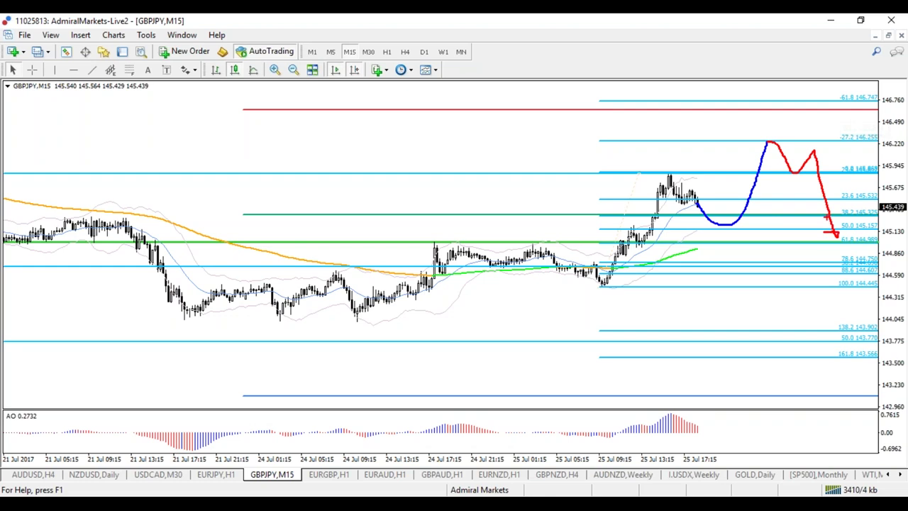
key(Escape)
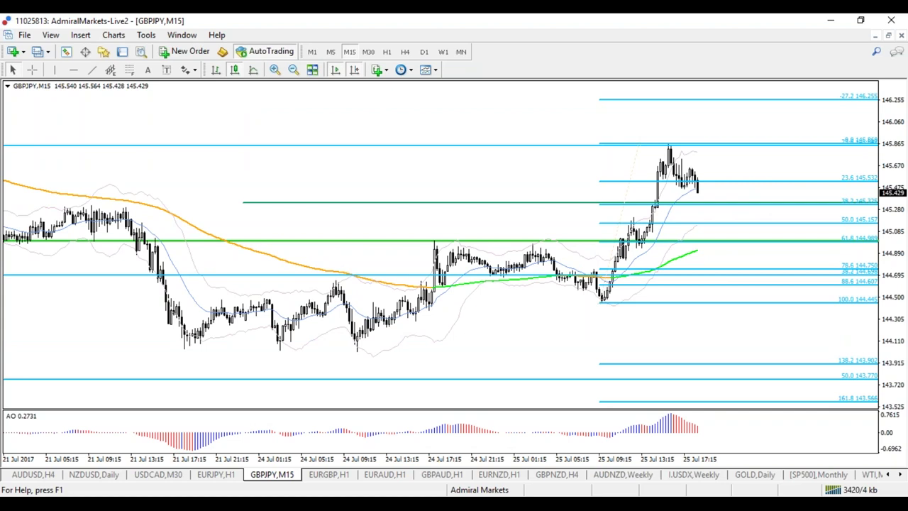
Step: Stretch the GBPJPY price scale vertically and switch the chart to the H1 timeframe
drag(892, 39, 892, 20)
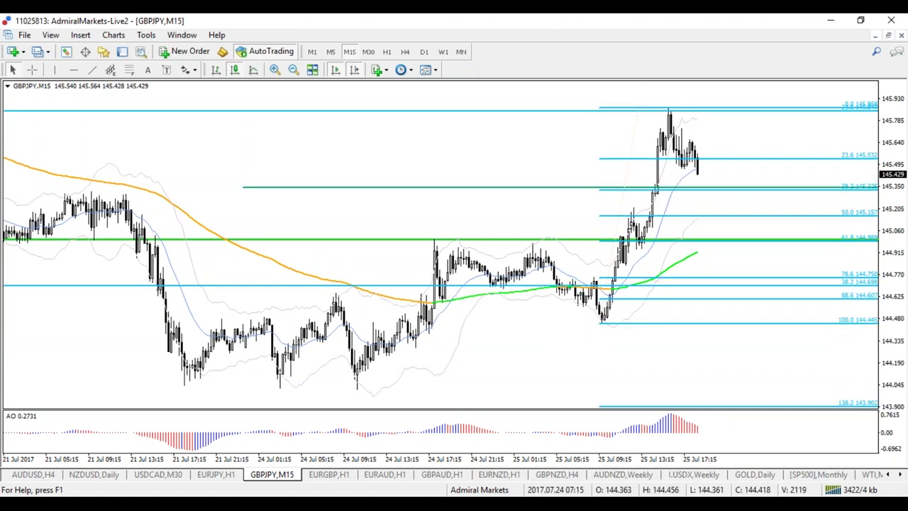
click(387, 52)
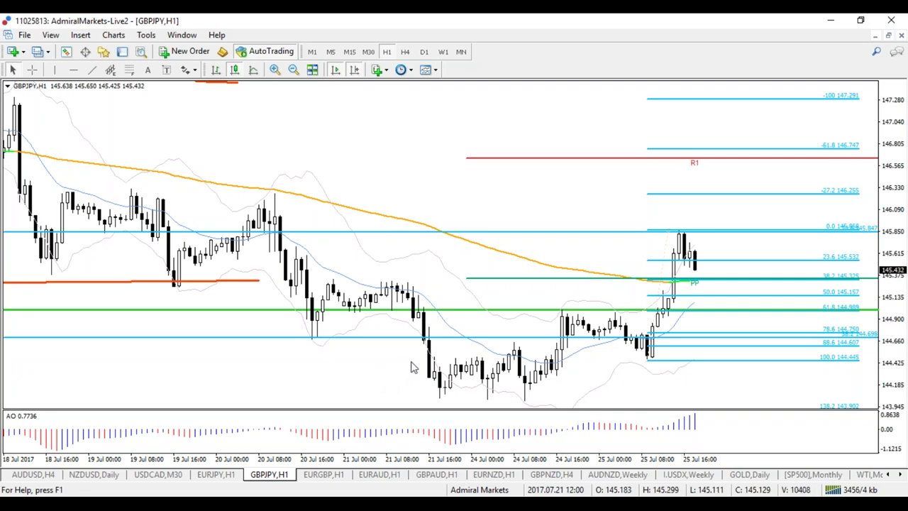
Step: Open a new AUDJPY chart, apply a saved template with pivots, bands, moving averages and AO, and leave space after the latest candle
click(14, 51)
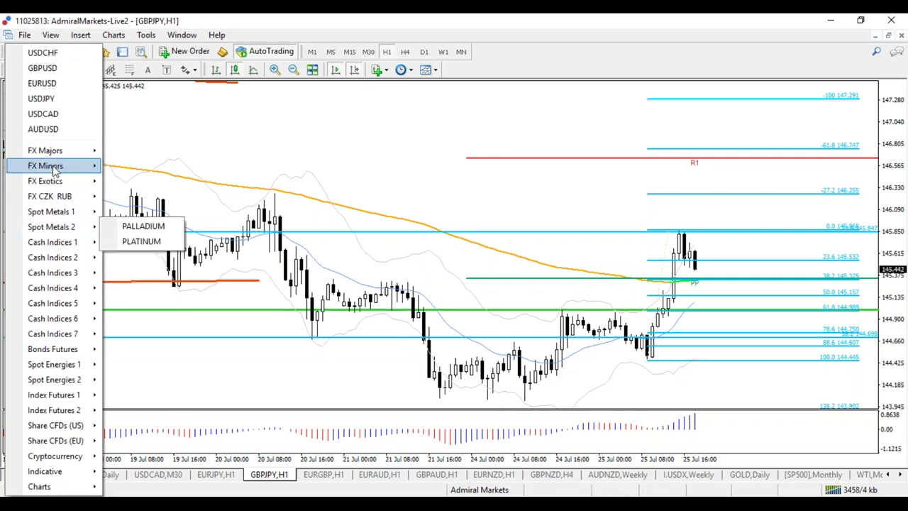
mouse_move(56, 171)
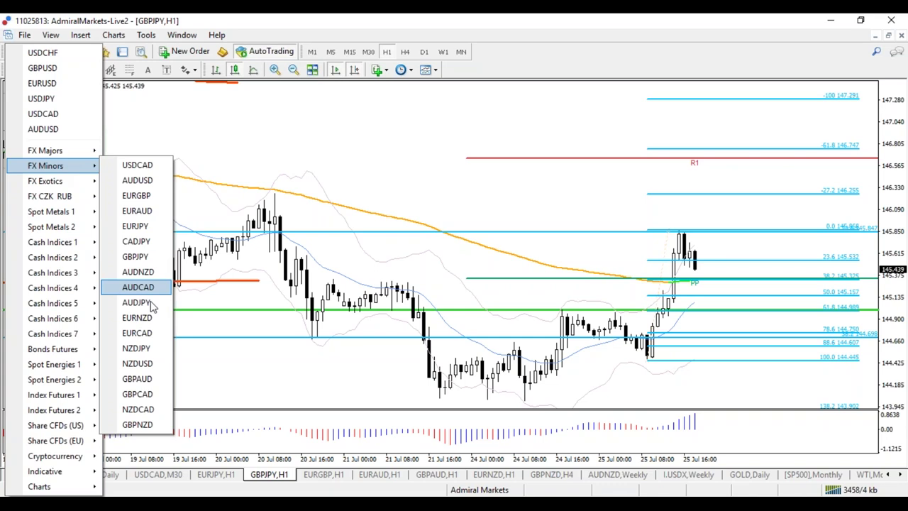
click(156, 288)
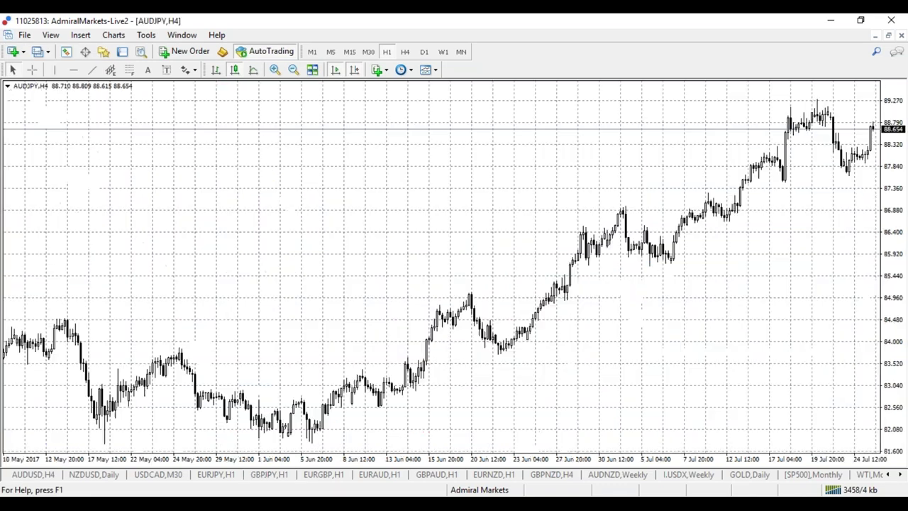
right_click(388, 174)
mouse_move(509, 273)
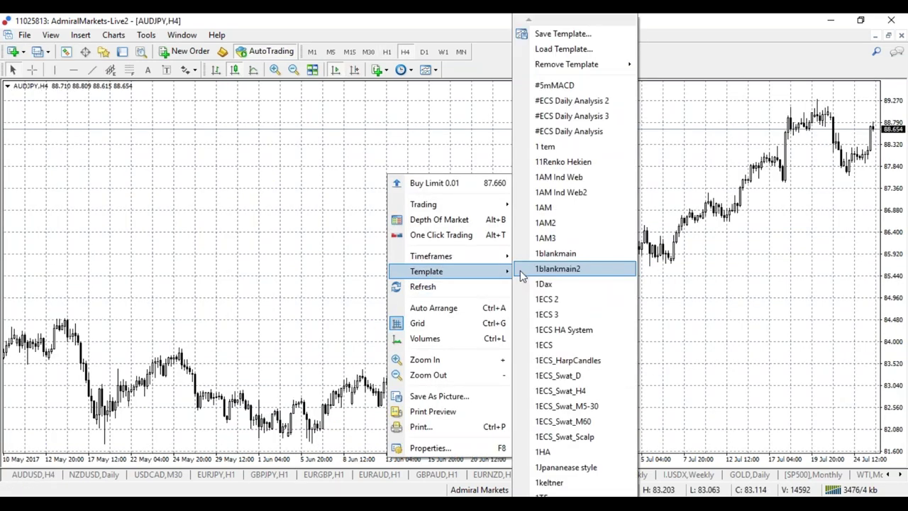
click(558, 269)
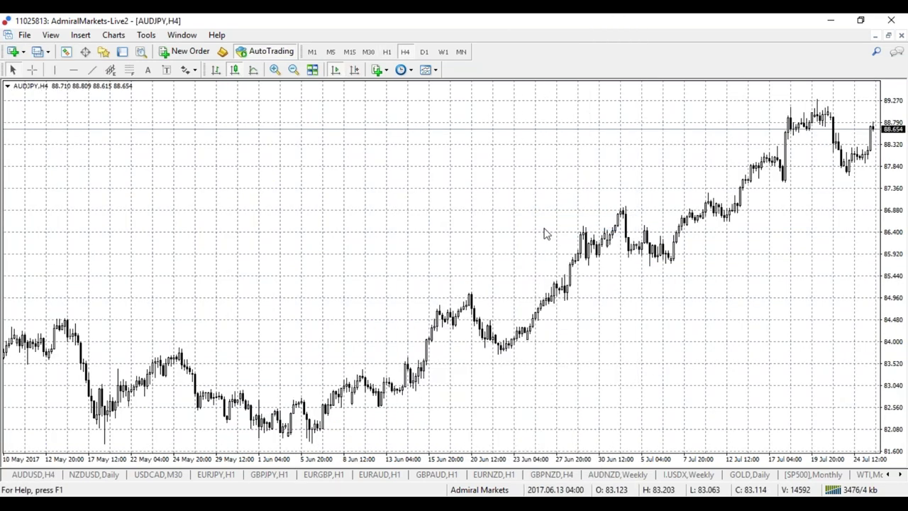
click(354, 71)
click(354, 71)
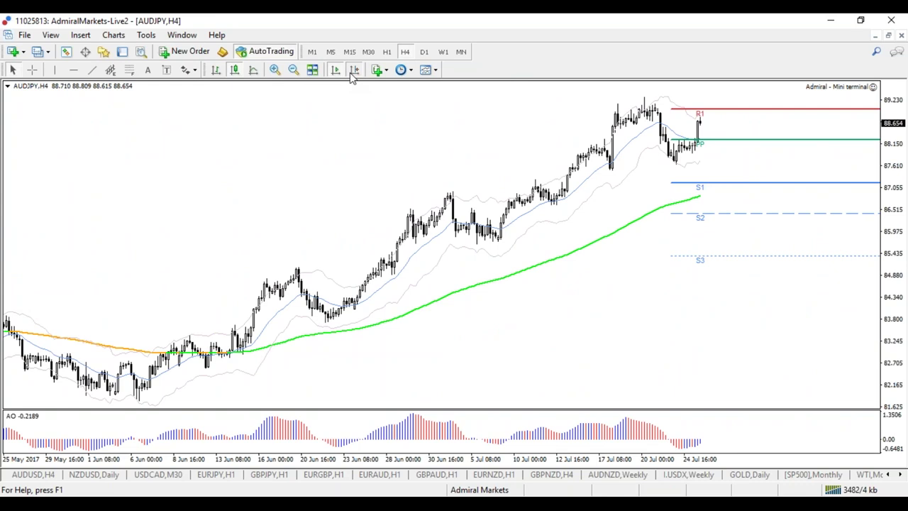
Step: Review the AUDJPY trend on the weekly, daily and monthly timeframes and return to H4
click(438, 53)
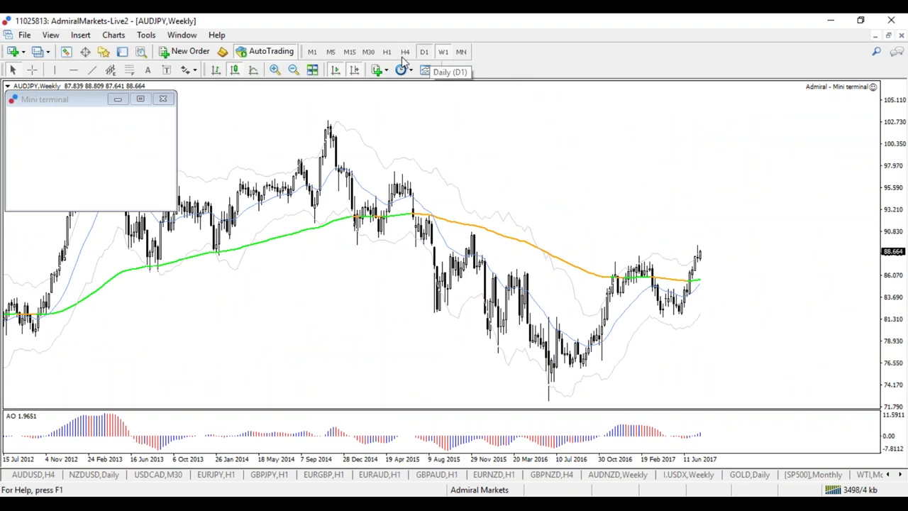
click(423, 53)
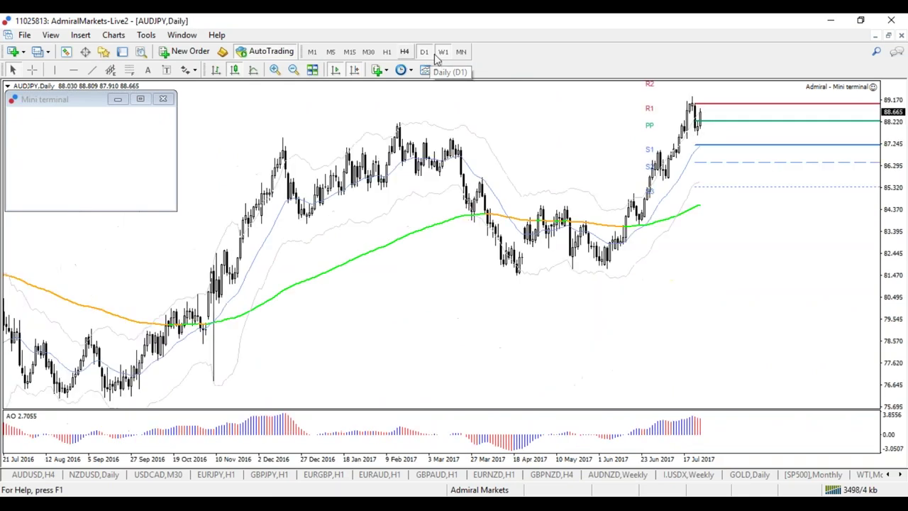
click(461, 52)
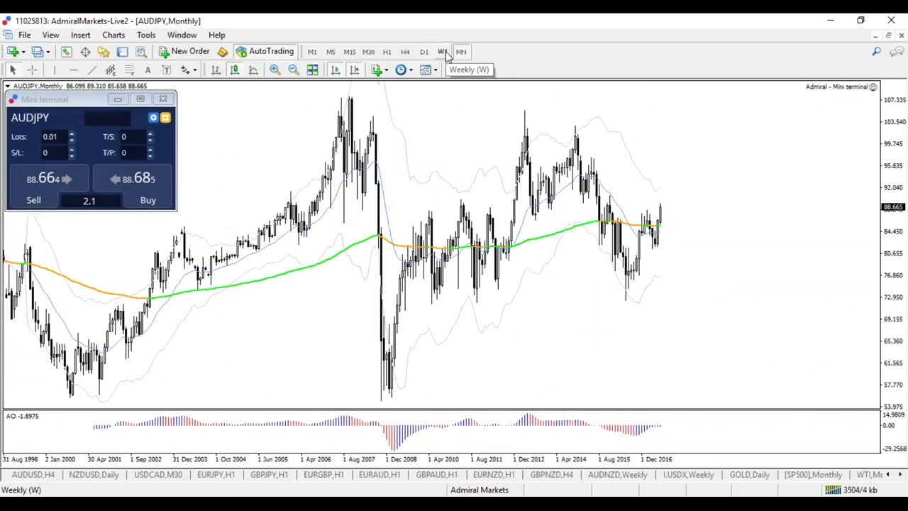
click(444, 54)
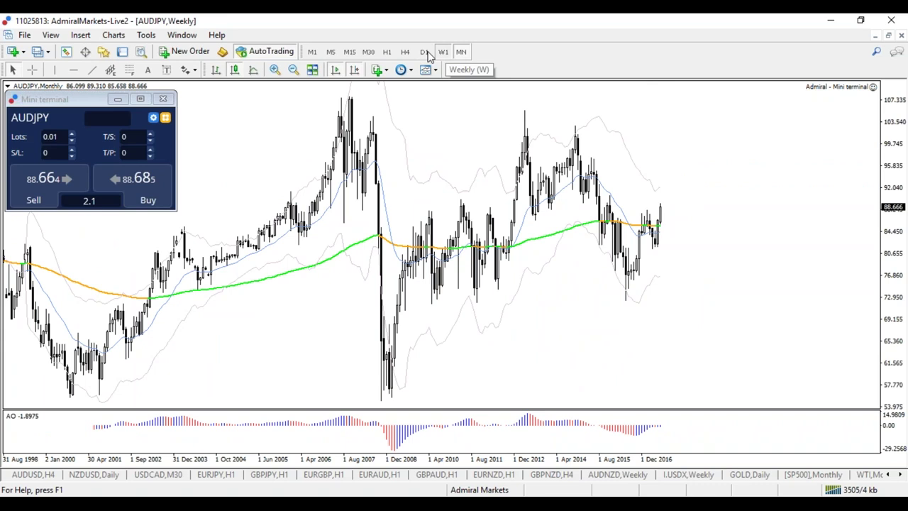
click(423, 52)
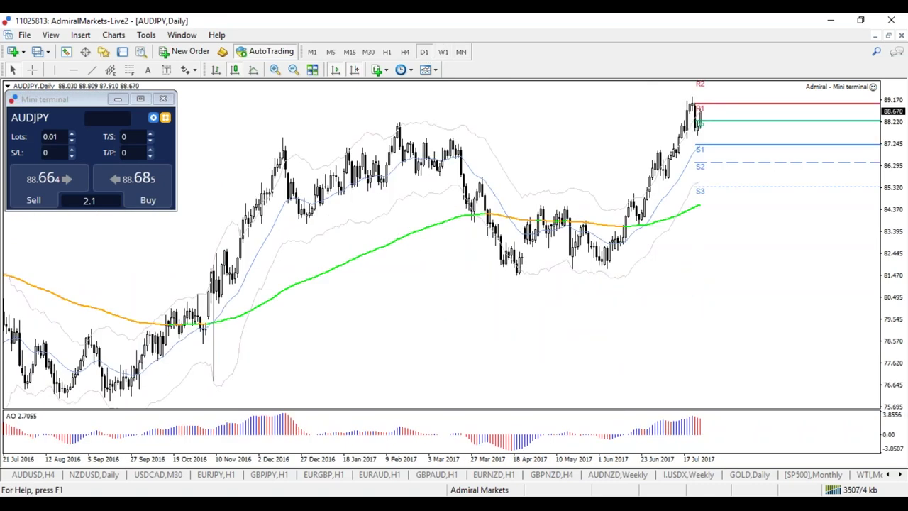
click(404, 51)
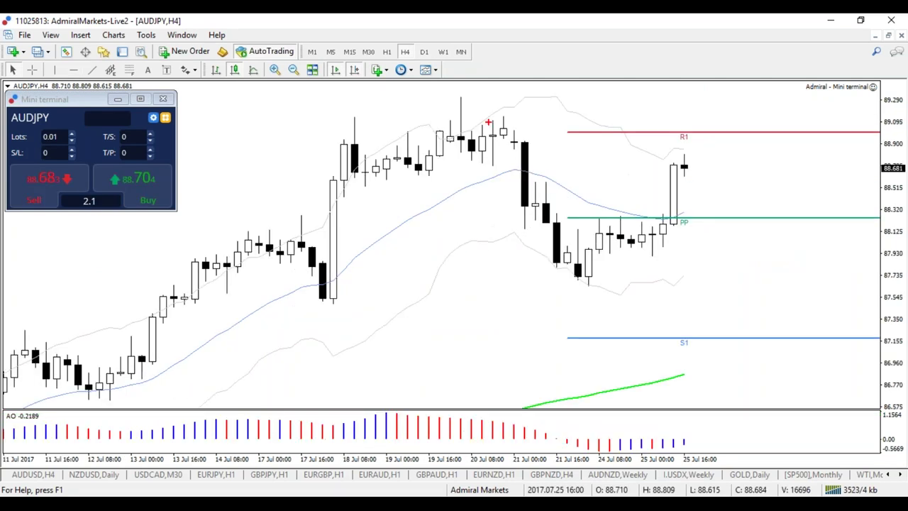
Step: Sketch a red fall, rebound and downward arrow from the 20 July AUDJPY highs, clear it, and switch to the daily timeframe
mouse_move(505, 134)
mouse_down()
mouse_move(591, 245)
mouse_move(691, 202)
mouse_move(704, 270)
mouse_move(687, 270)
mouse_up()
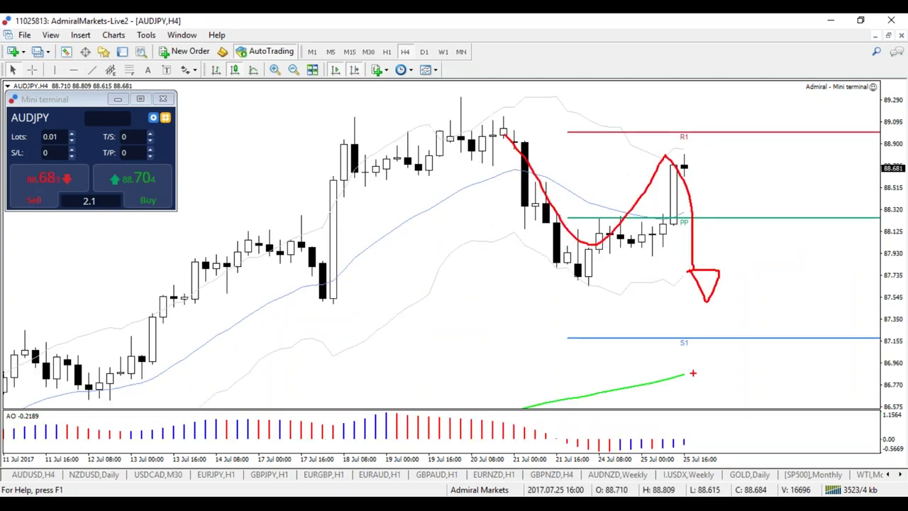
key(minus)
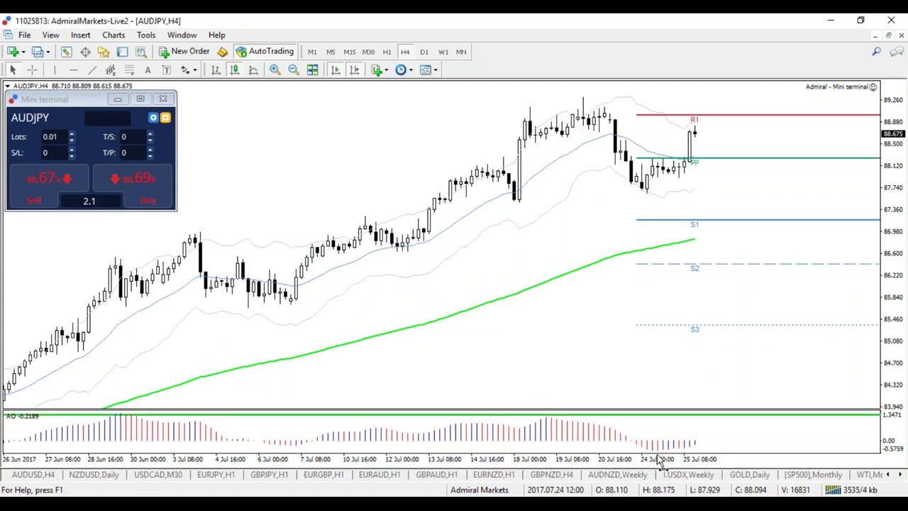
key(minus)
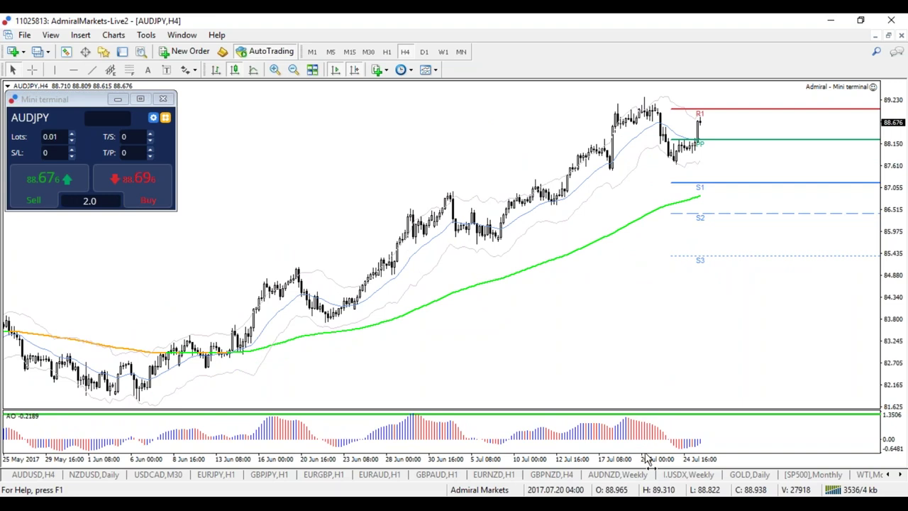
key(minus)
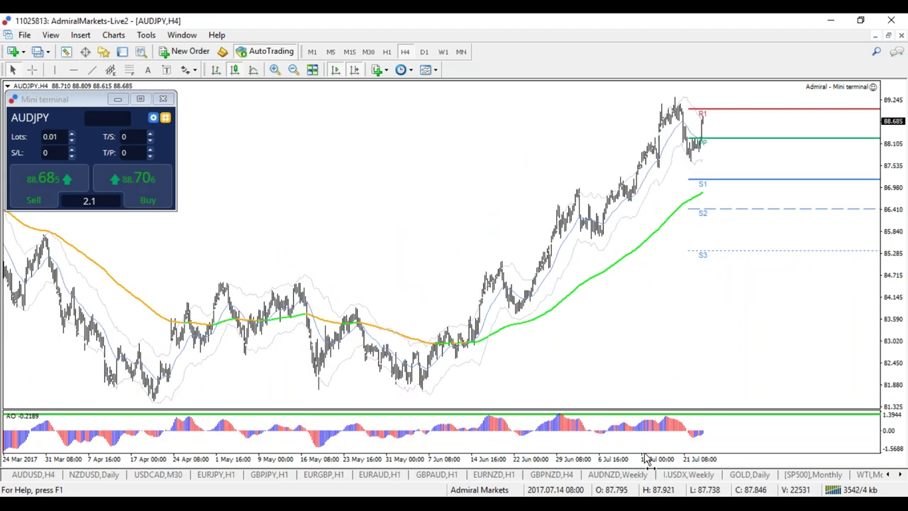
key(plus)
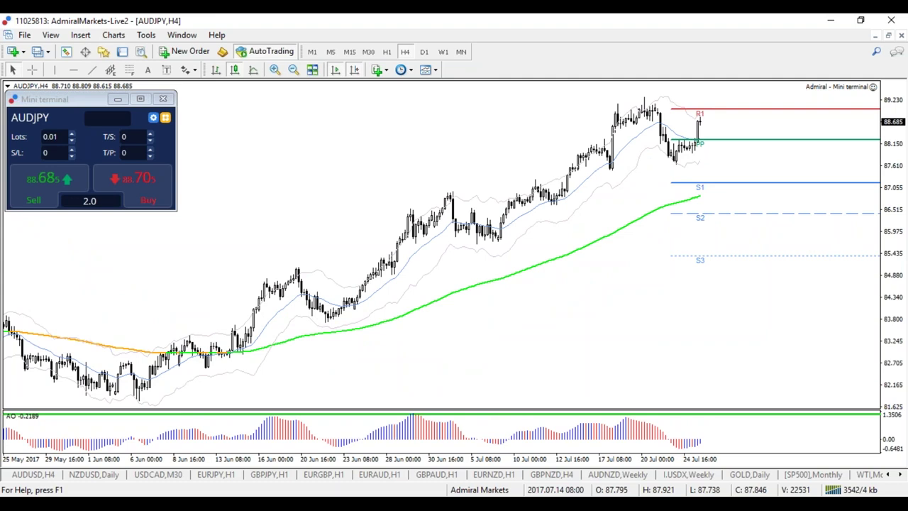
click(424, 51)
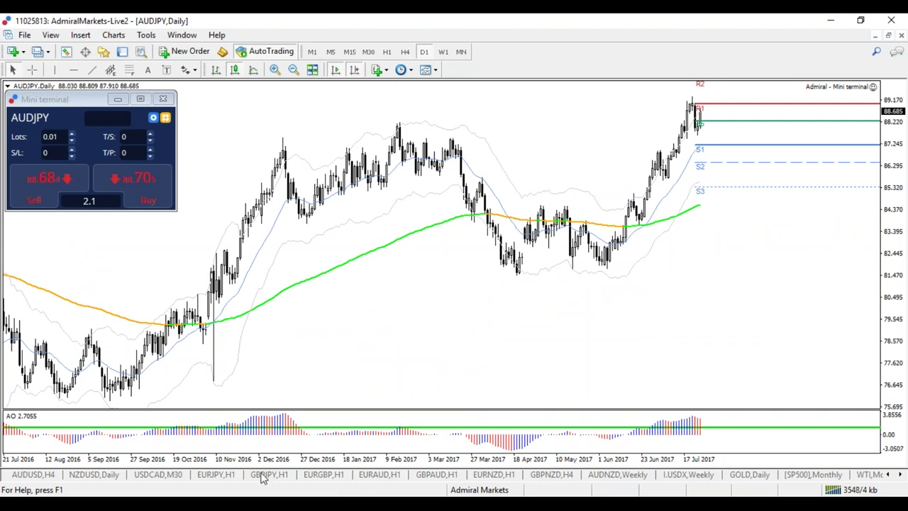
Step: View the EURJPY H1 chart for comparison and return to the AUDJPY daily chart
click(220, 476)
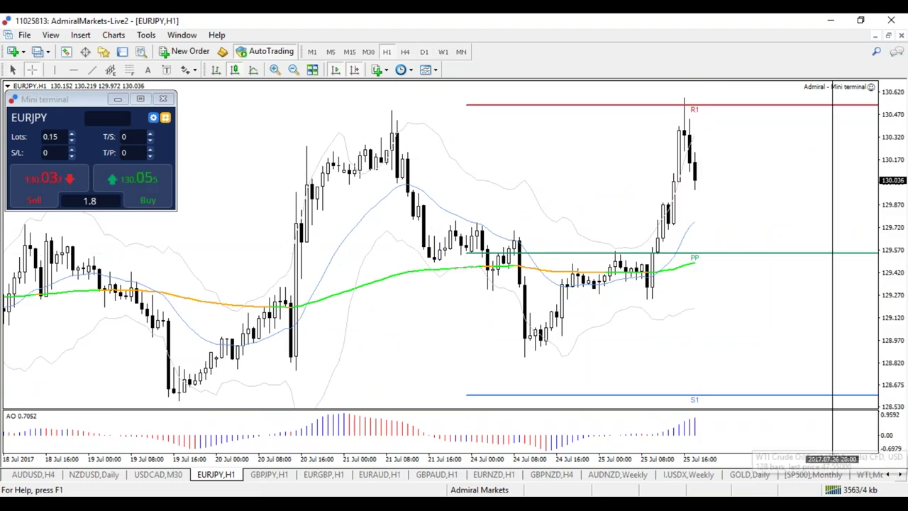
click(902, 474)
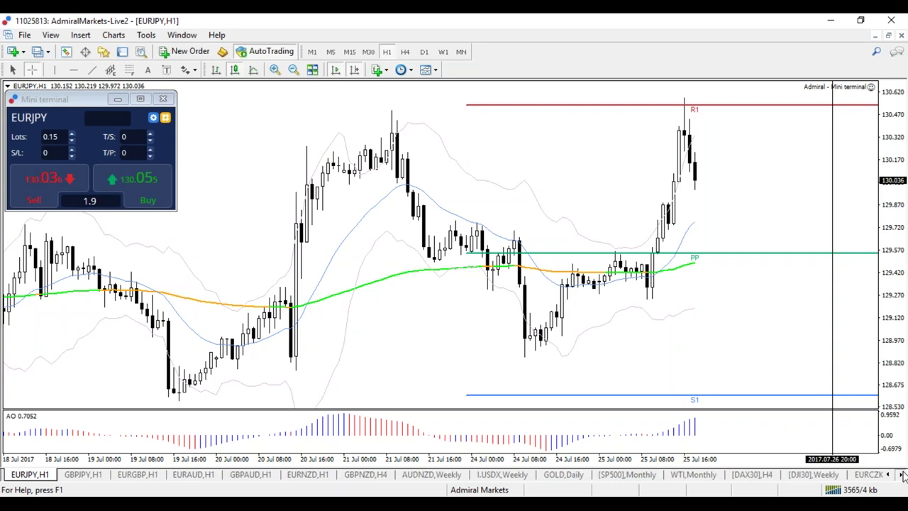
click(902, 475)
click(660, 475)
click(902, 475)
click(902, 475)
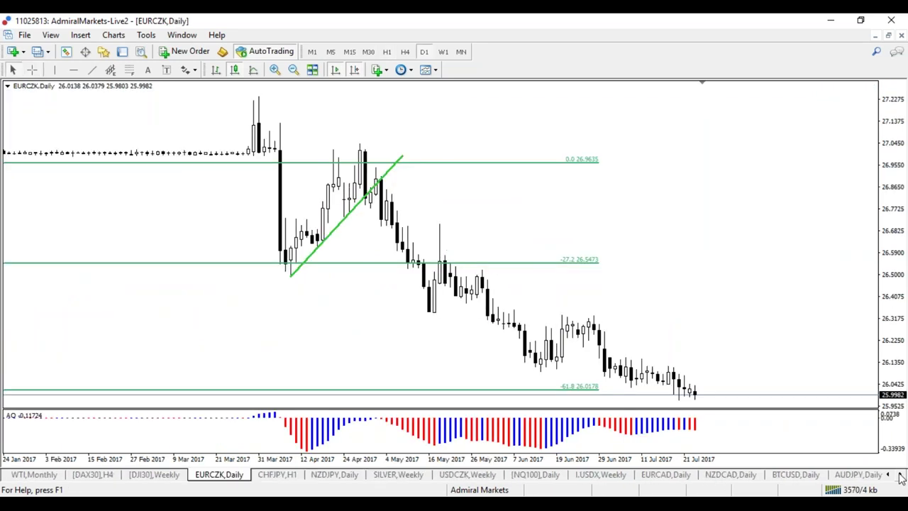
click(902, 475)
click(798, 474)
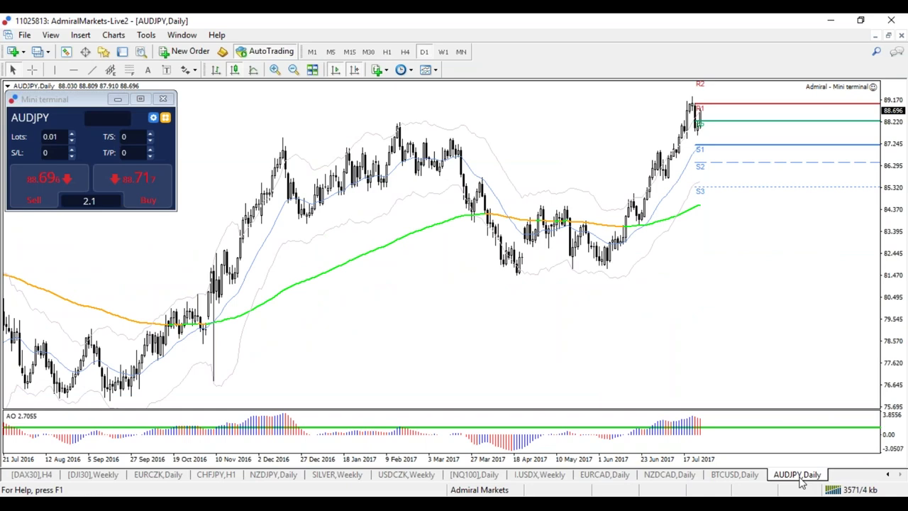
Step: Enlarge the AUDJPY candles, switch to the H4 timeframe, and circle the latest candles just below R1 in red
key(plus)
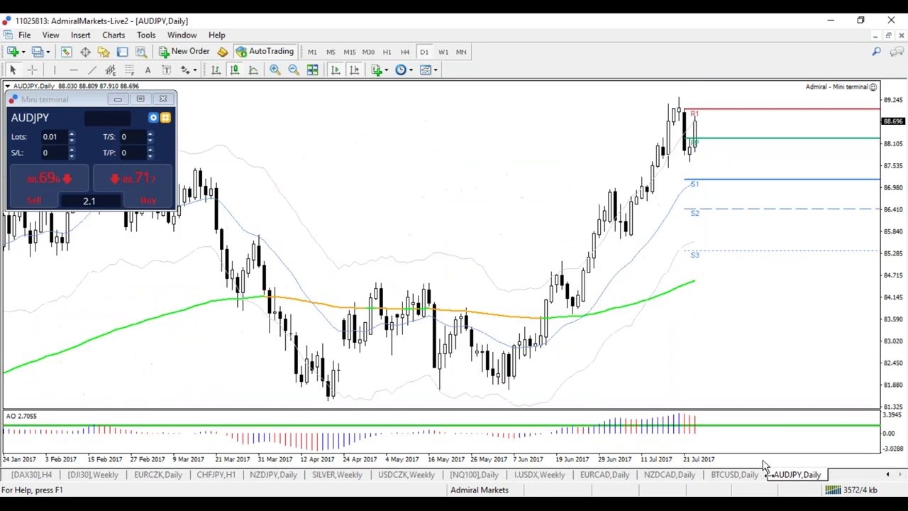
click(404, 52)
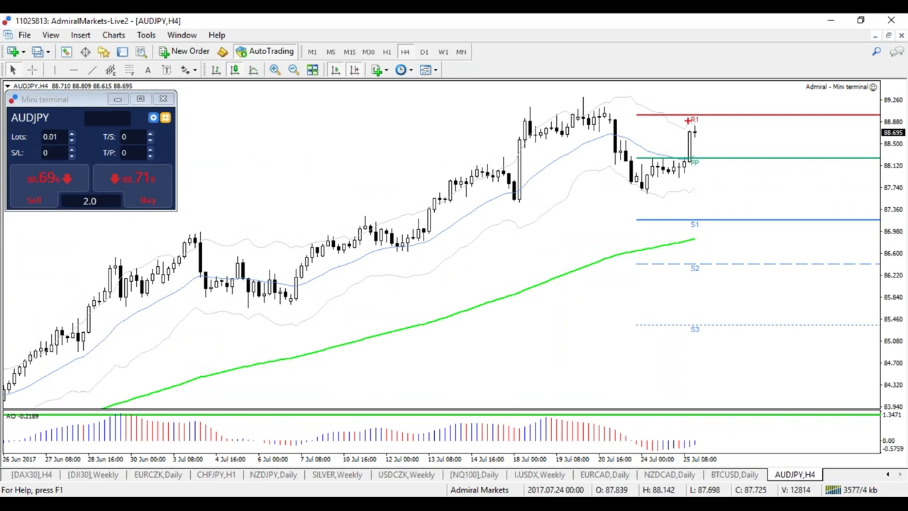
mouse_move(715, 136)
mouse_down()
mouse_move(678, 131)
mouse_move(706, 128)
mouse_up()
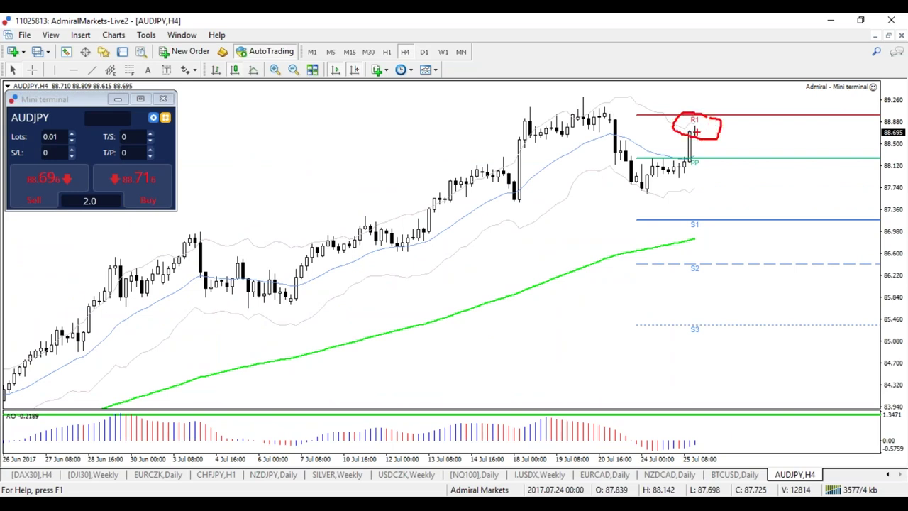
Step: Sketch a red fall, rebound and second dip from the latest AUDJPY candle with a blue upward arrow to R1, and clear the marks
mouse_move(696, 129)
mouse_down()
mouse_move(743, 183)
mouse_move(769, 138)
mouse_move(800, 172)
mouse_move(816, 112)
mouse_move(837, 132)
mouse_move(780, 119)
mouse_up()
key(b)
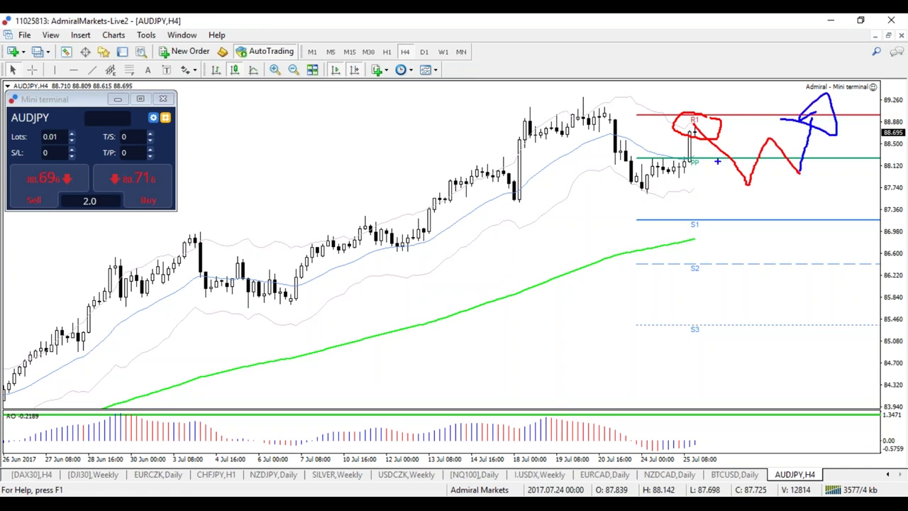
key(e)
Step: Sketch in blue a falling line from the AUDJPY highs, a horizontal line near PP and an upward stroke above R1, and clear them
mouse_move(700, 117)
mouse_down()
mouse_move(712, 67)
mouse_move(717, 91)
mouse_up()
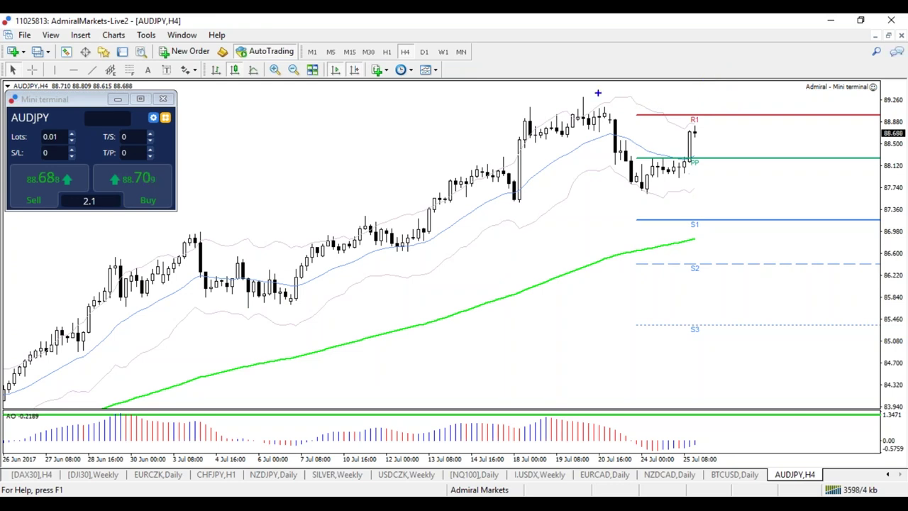
drag(710, 112, 725, 80)
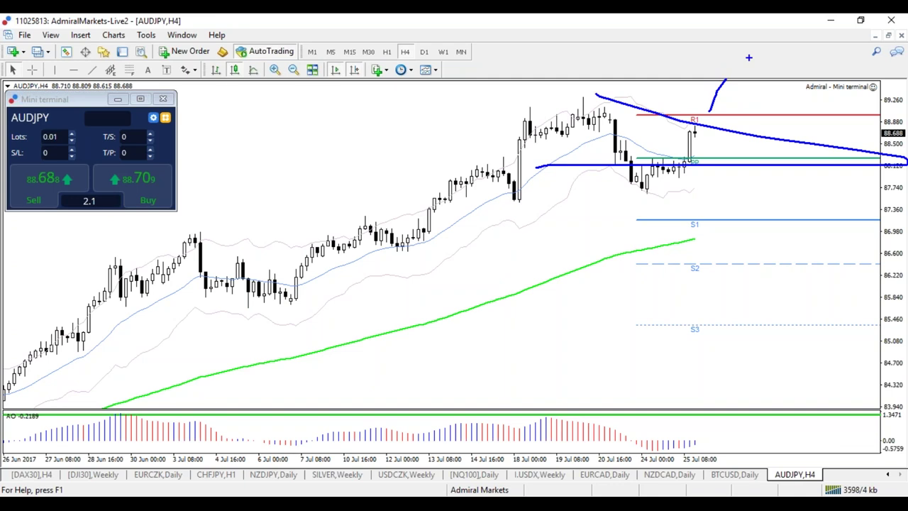
key(Escape)
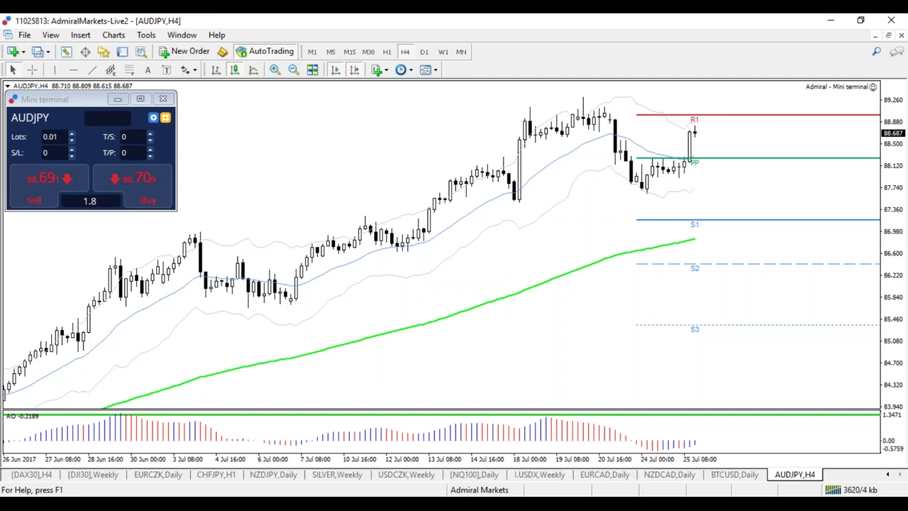
Step: Open the GBPAUD H1 chart and draw a rising purple trendline under the lows from 20 July to past the latest candle
click(889, 474)
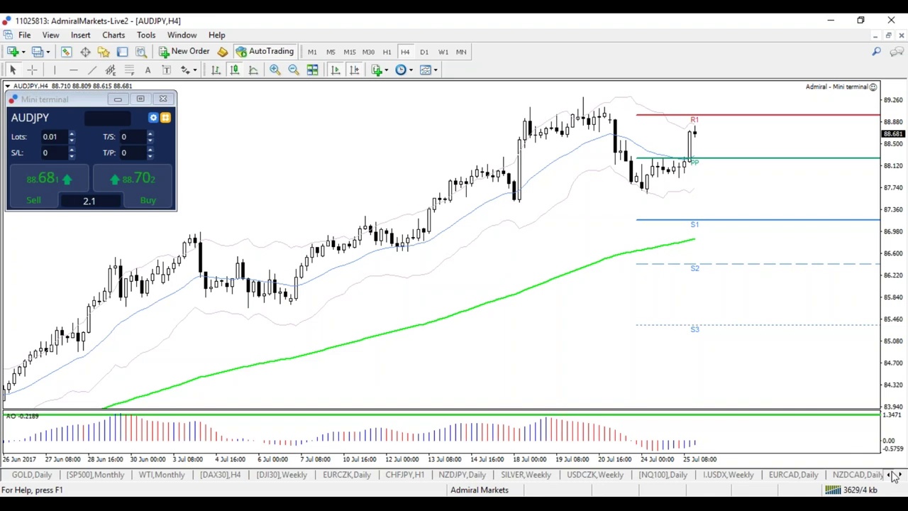
click(891, 474)
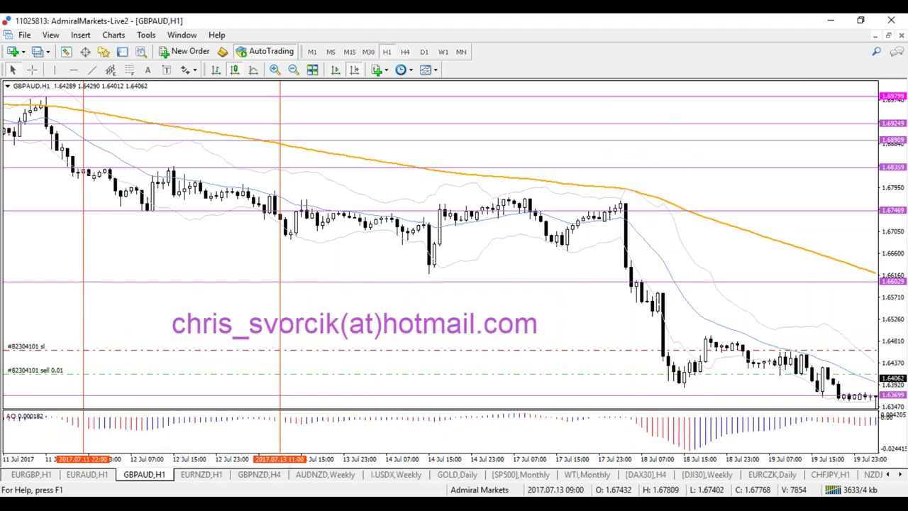
click(336, 70)
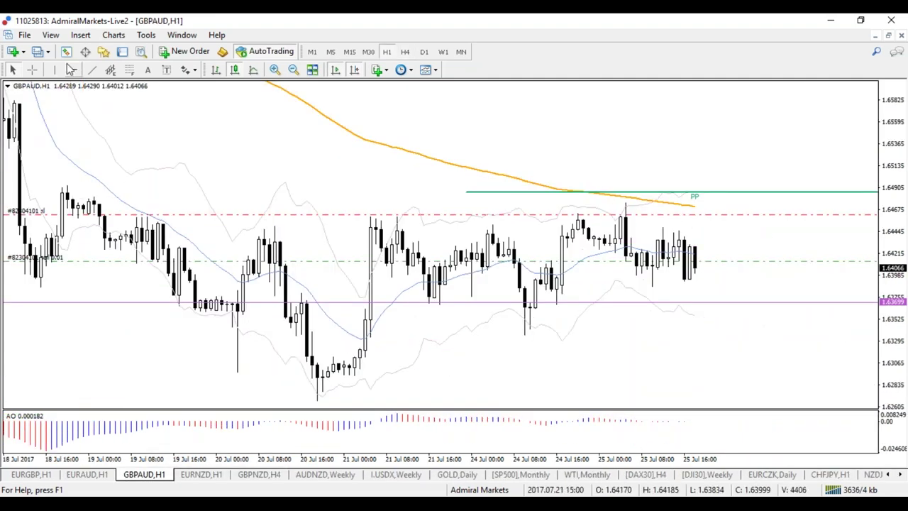
click(91, 70)
drag(313, 399, 754, 256)
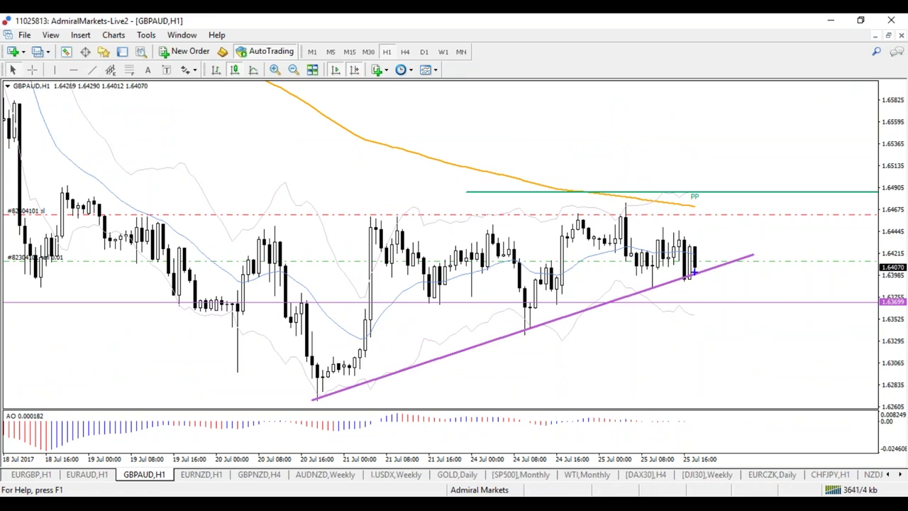
Step: Sketch a red box below the latest GBPAUD candle and red lines along the recent highs, and clear the marks
mouse_move(694, 264)
mouse_down()
mouse_move(704, 312)
mouse_move(695, 272)
mouse_up()
mouse_move(353, 218)
mouse_down()
mouse_move(753, 205)
mouse_move(285, 224)
mouse_up()
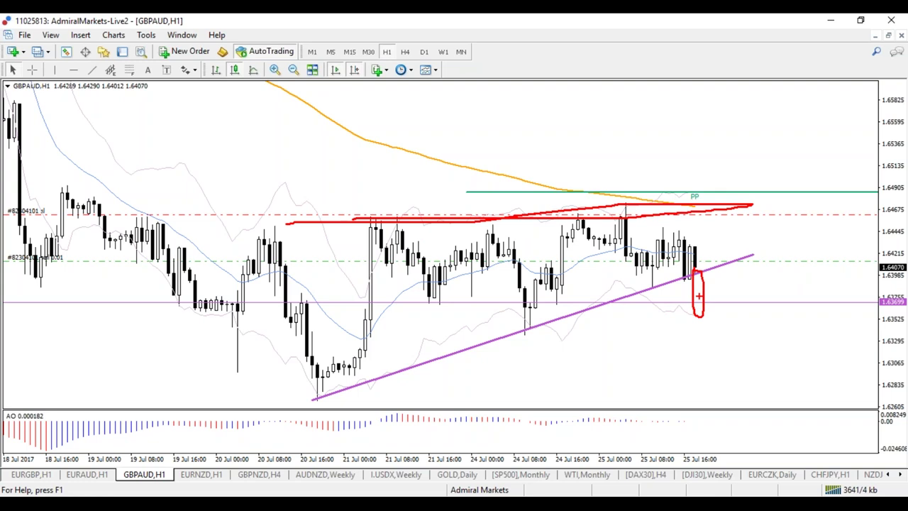
key(Escape)
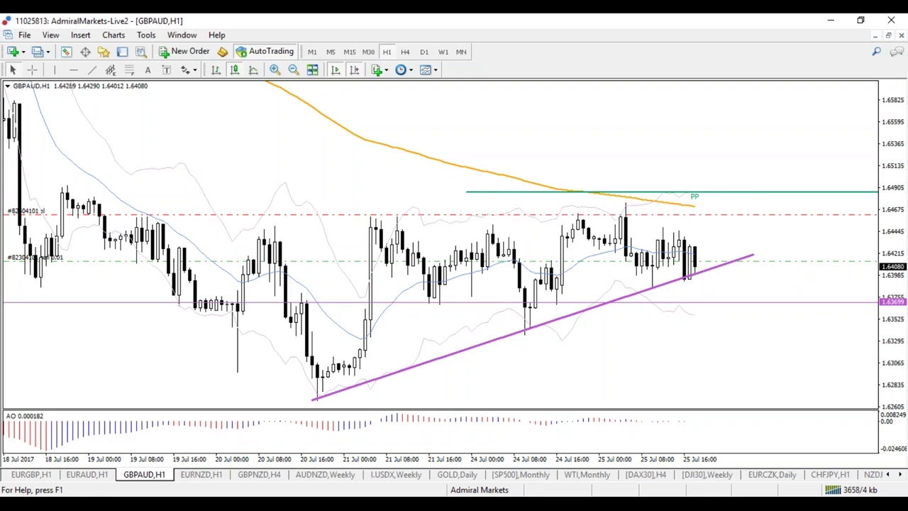
drag(893, 227, 892, 284)
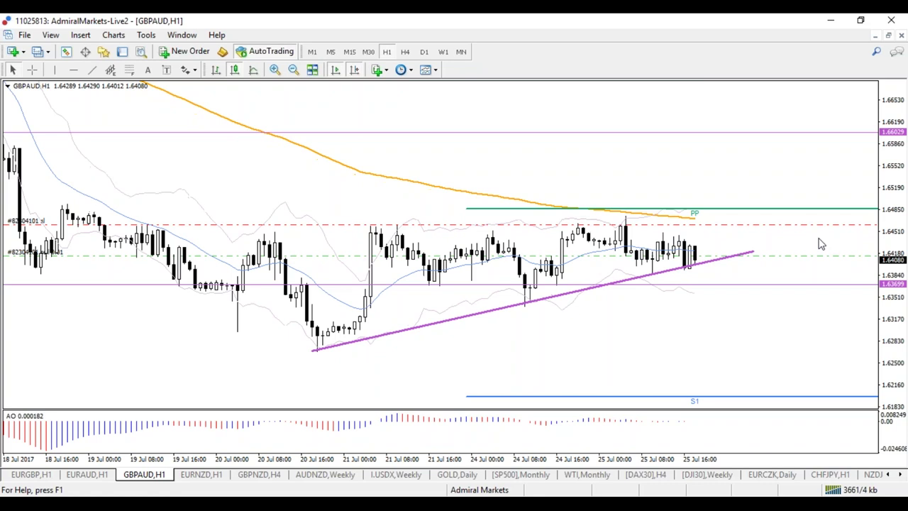
Step: Open the USDCAD chart, review it on the H1, H4 and daily timeframes, and return to H4
click(890, 475)
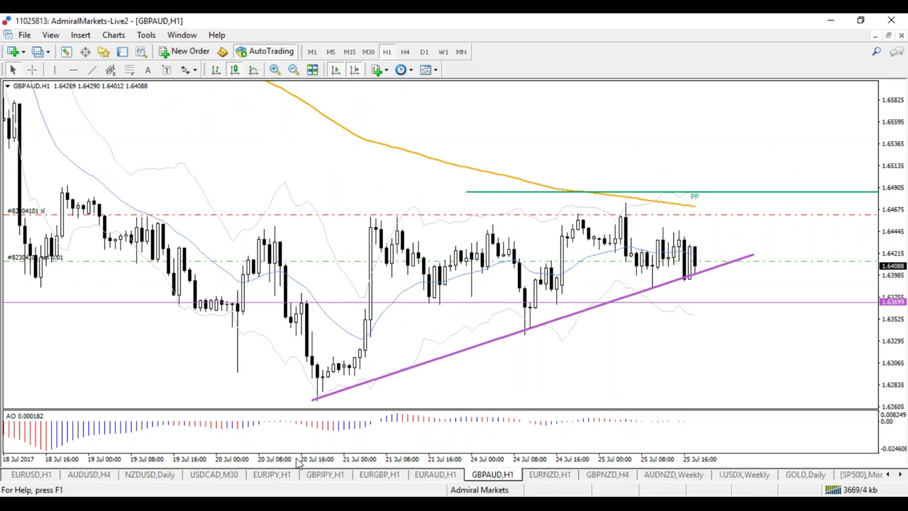
click(214, 474)
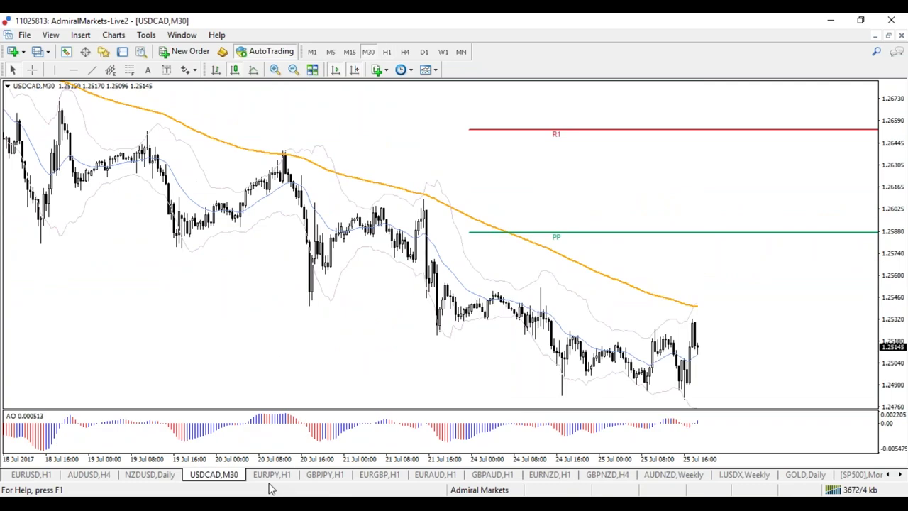
click(391, 52)
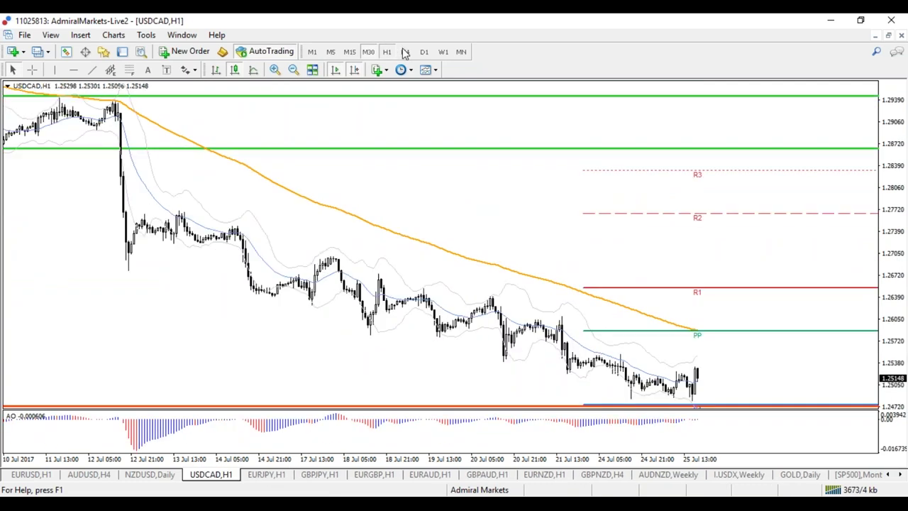
click(406, 52)
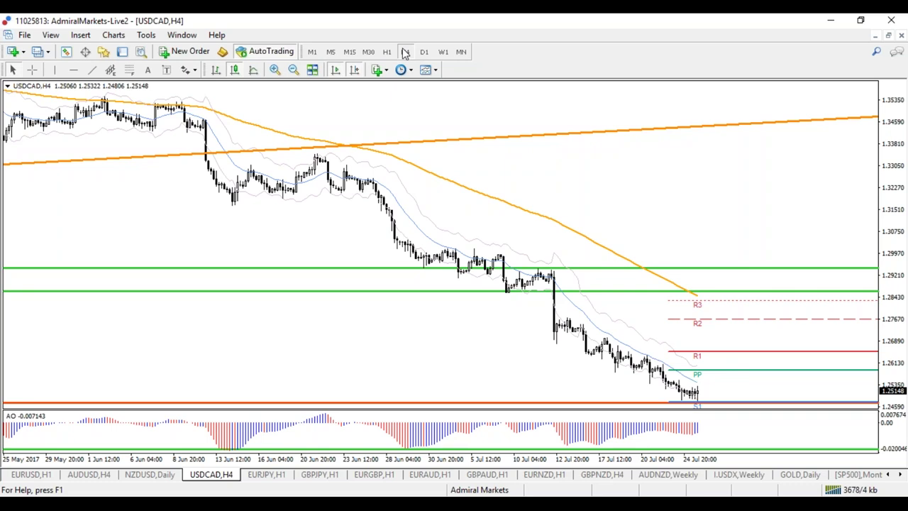
click(425, 52)
click(405, 52)
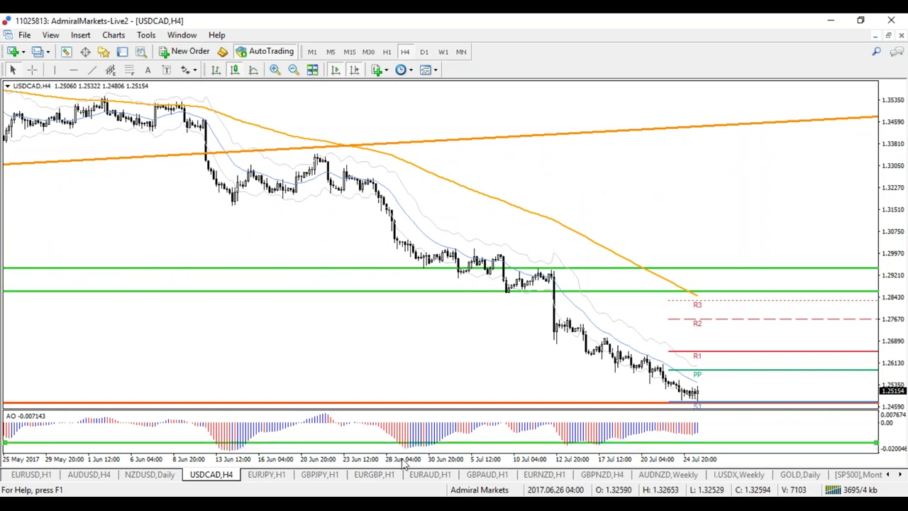
Step: Remove the green horizontal line from the USDCAD AO window and enlarge the candles
right_click(356, 443)
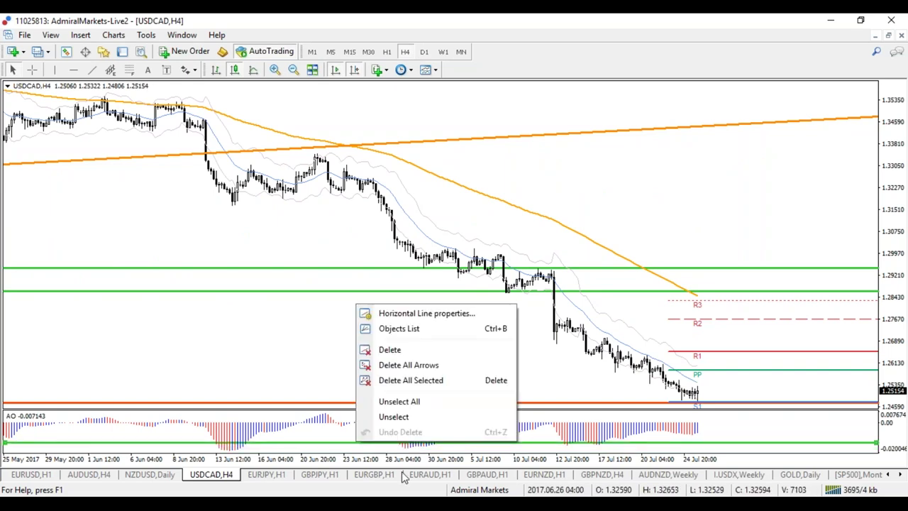
click(399, 365)
right_click(379, 442)
key(Return)
key(plus)
Step: Sketch a blue rise towards R3 on USDCAD, circle the R3 area in red, mark the S1 support in blue, and clear the marks
key(ctrl+2)
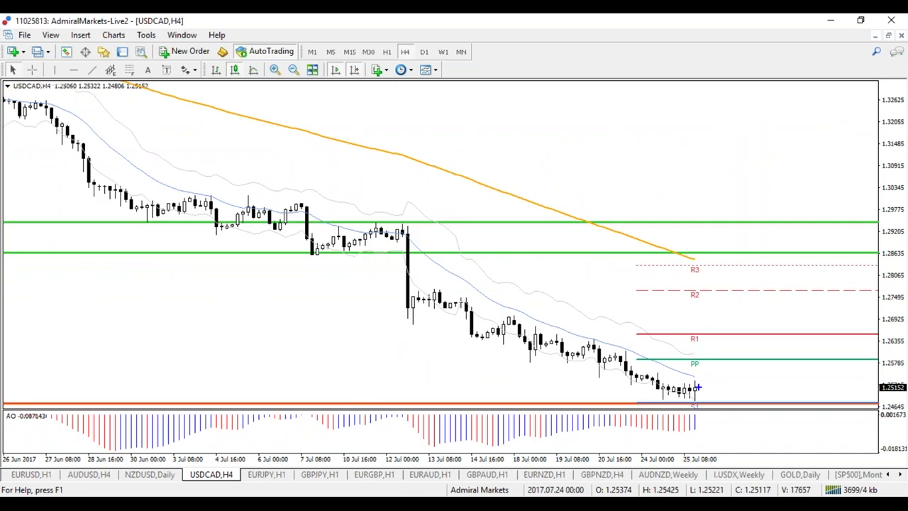
mouse_move(699, 387)
mouse_down()
mouse_move(773, 289)
mouse_move(779, 265)
mouse_move(790, 277)
mouse_up()
drag(702, 252, 706, 250)
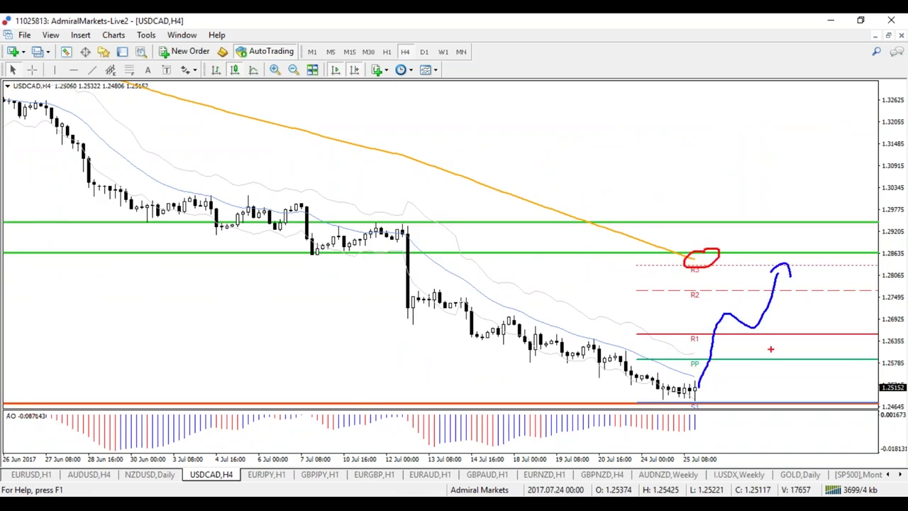
mouse_move(712, 396)
mouse_down()
mouse_move(680, 404)
mouse_move(694, 395)
mouse_move(787, 397)
mouse_up()
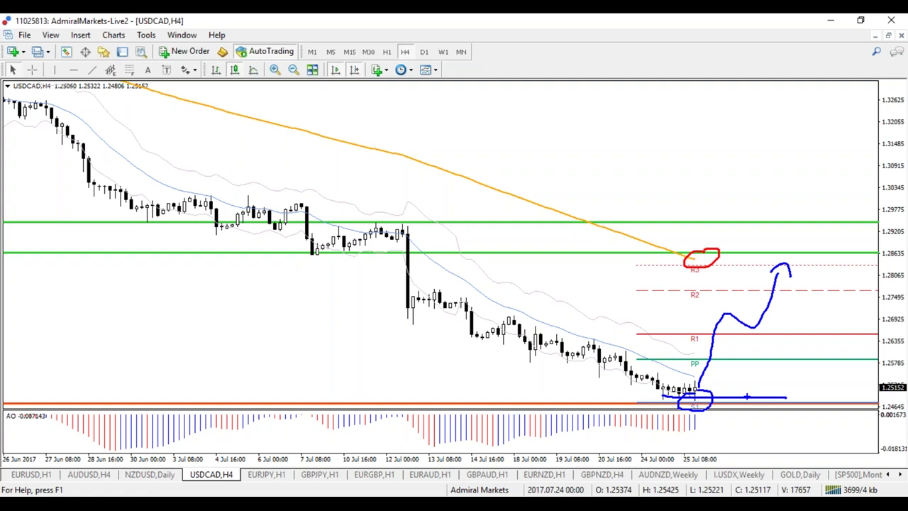
key(Escape)
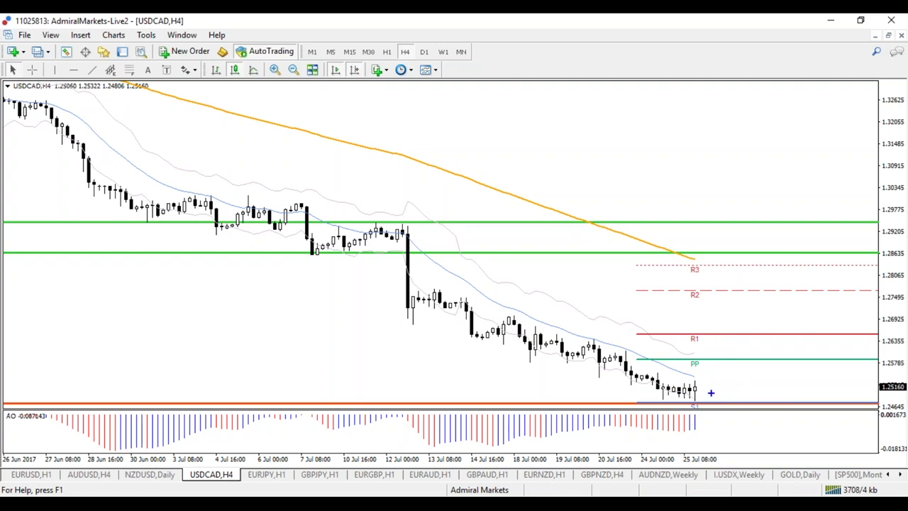
Step: Draw a falling purple channel along the USDCAD H4 lows and highs from mid-July to the latest candles
drag(390, 317, 694, 399)
key(Escape)
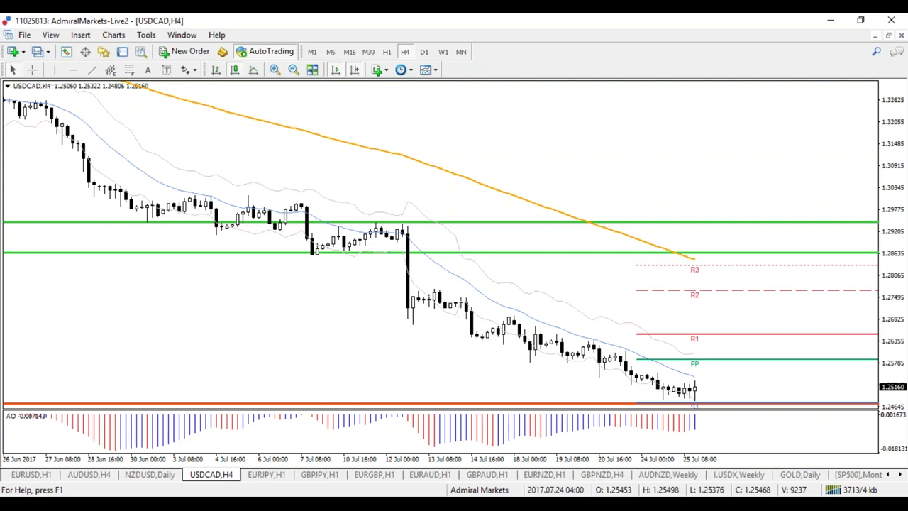
drag(412, 319, 688, 406)
mouse_move(440, 287)
mouse_down()
mouse_move(710, 386)
mouse_move(698, 367)
mouse_up()
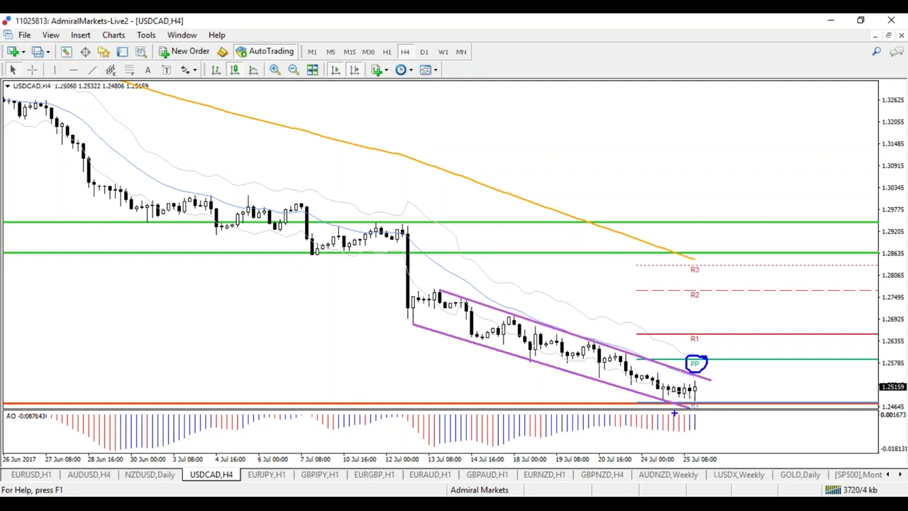
Step: Sketch a blue rise, pullback and arrow towards R3 beside the circled USDCAD PP, and clear the marks
mouse_move(685, 403)
mouse_down()
mouse_move(774, 263)
mouse_move(764, 268)
mouse_move(781, 280)
mouse_up()
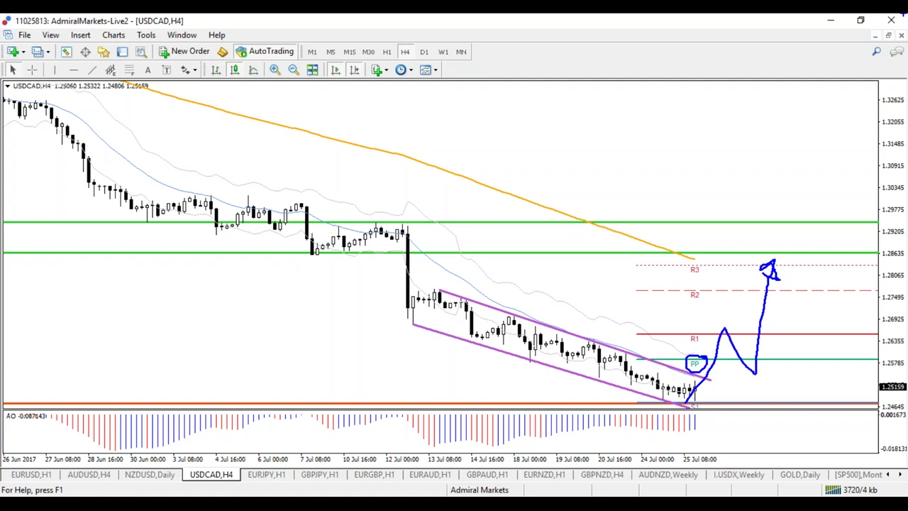
key(Escape)
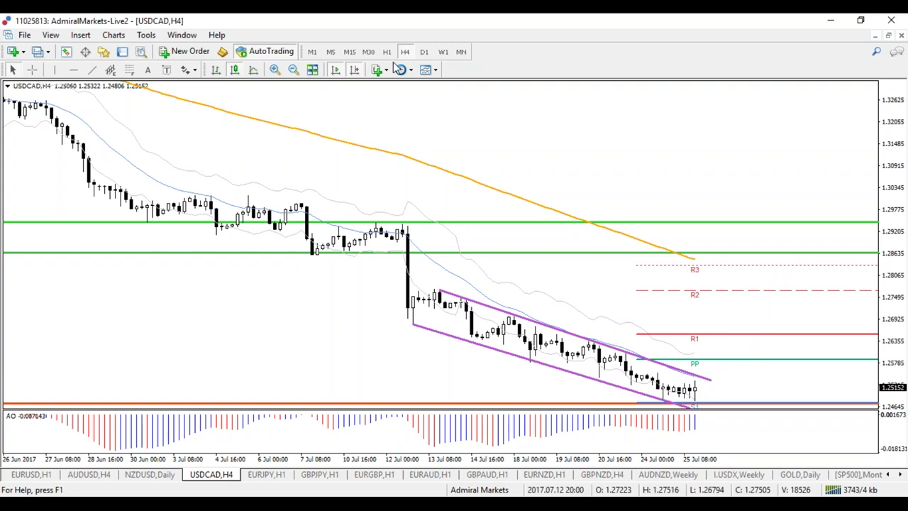
Step: Check USDCAD on H1, return to H4, and enlarge the candles to inspect the latest candle's price data
click(387, 52)
click(406, 51)
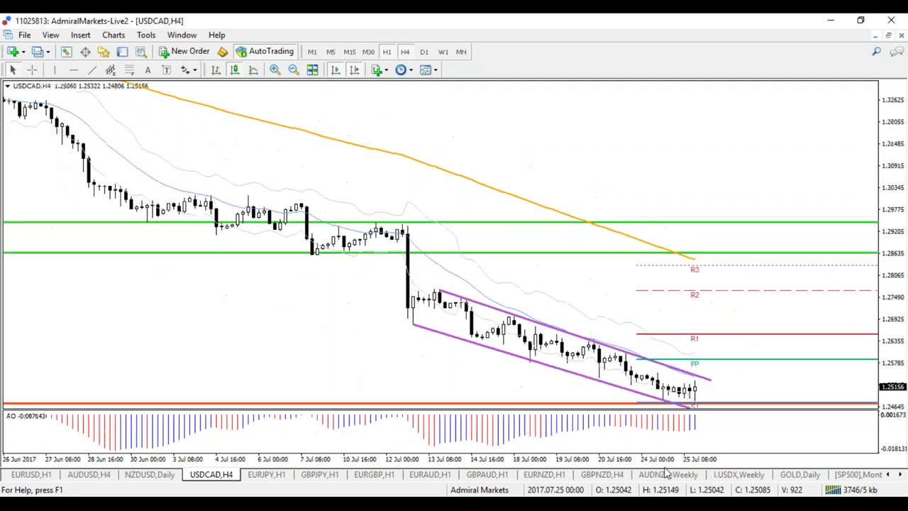
key(plus)
key(plus)
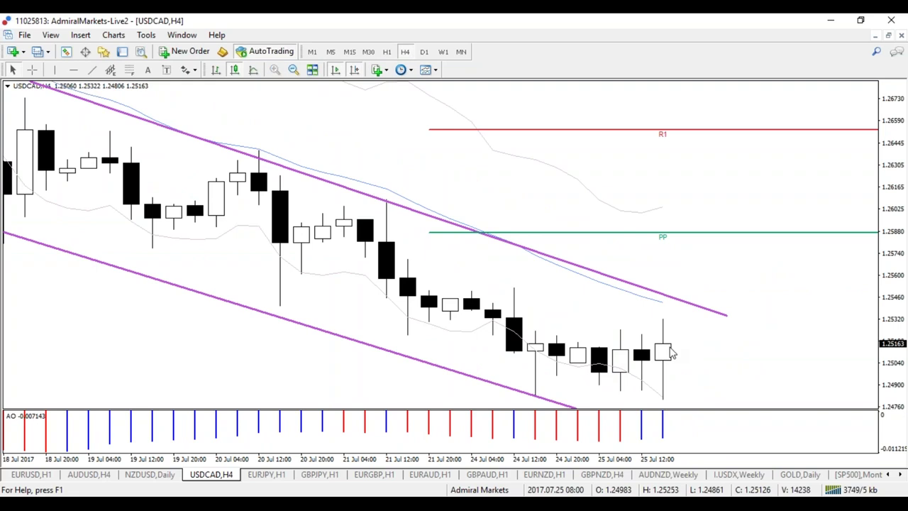
mouse_move(672, 353)
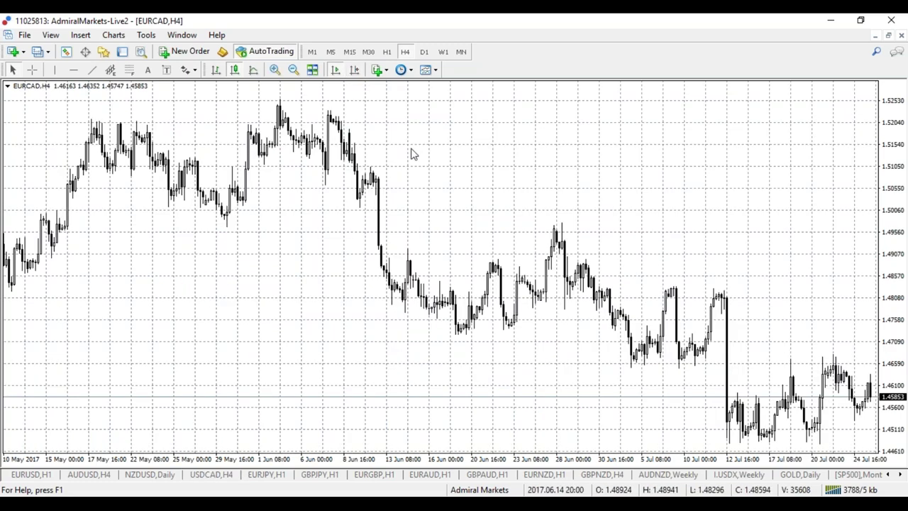
Step: Open a EURCAD chart, apply the saved indicator template to it, and switch to the daily timeframe
right_click(412, 154)
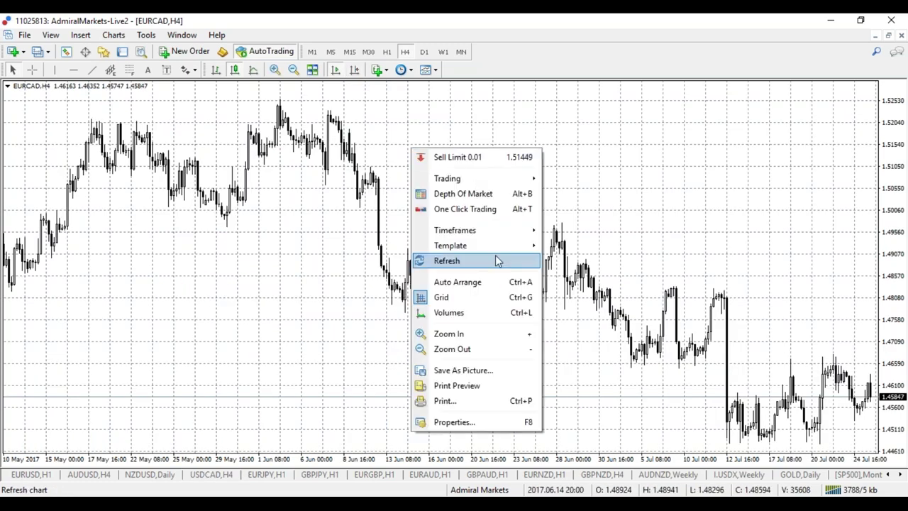
mouse_move(499, 250)
click(605, 208)
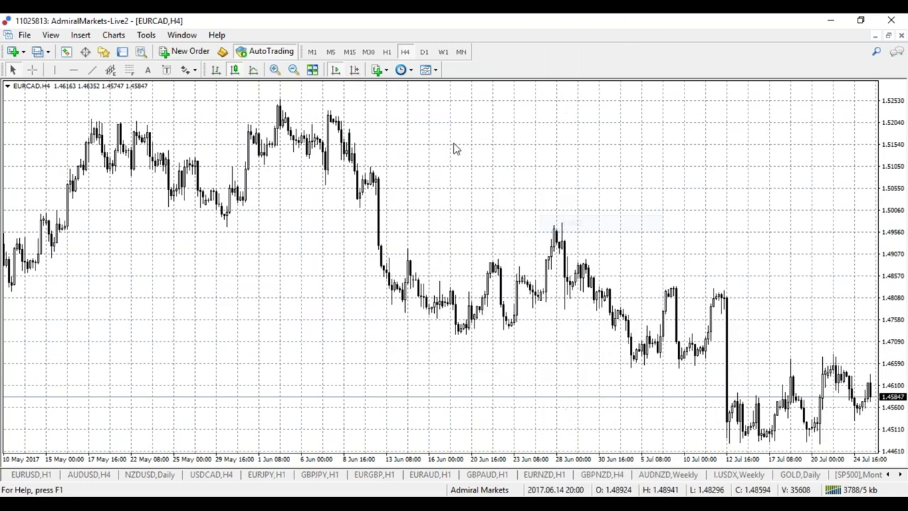
click(424, 51)
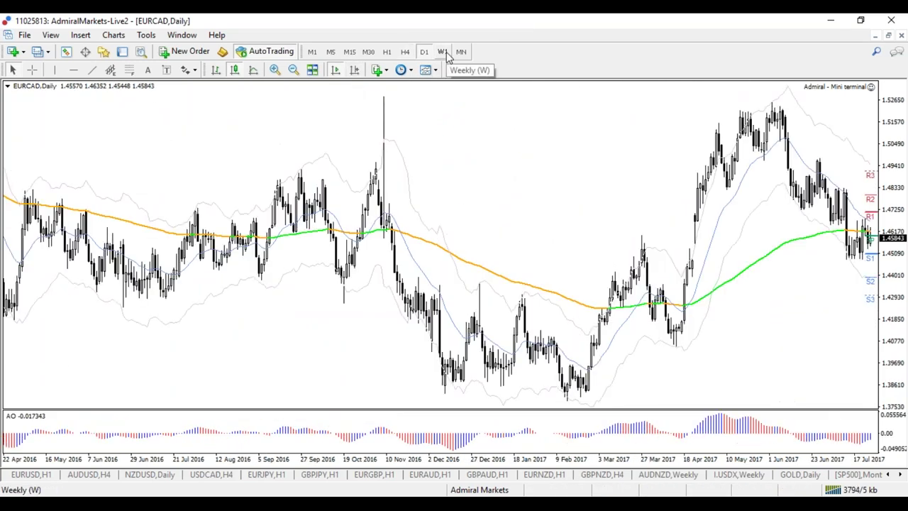
Step: Review EURCAD on the weekly and monthly timeframes, move the mini terminal below the older candles, and return to the weekly timeframe
click(445, 52)
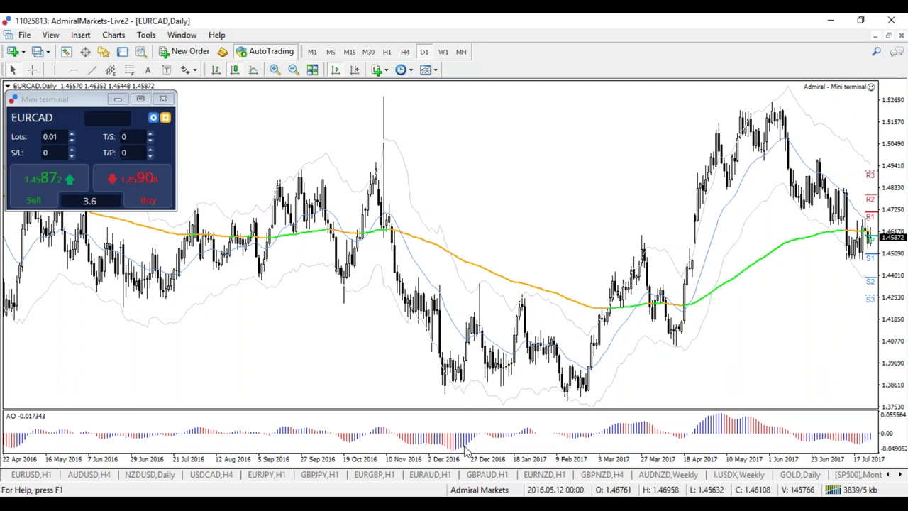
click(460, 51)
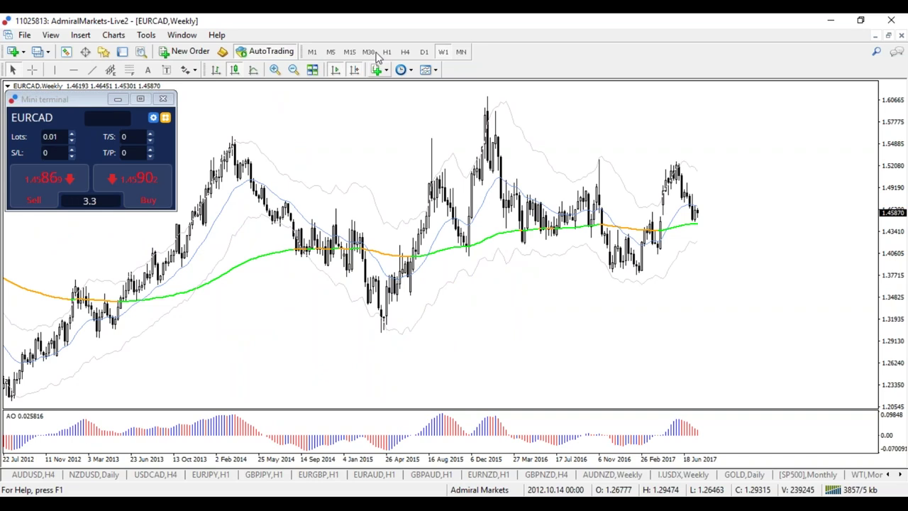
click(461, 51)
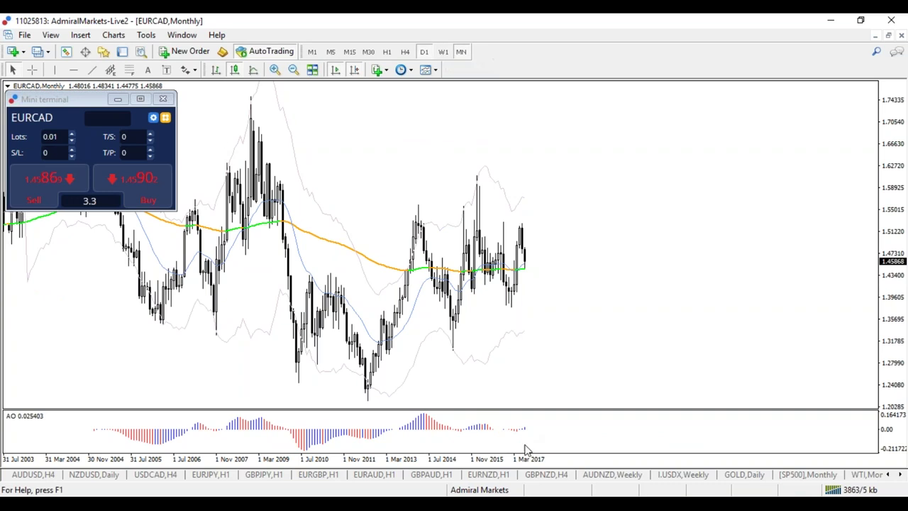
drag(121, 100, 120, 369)
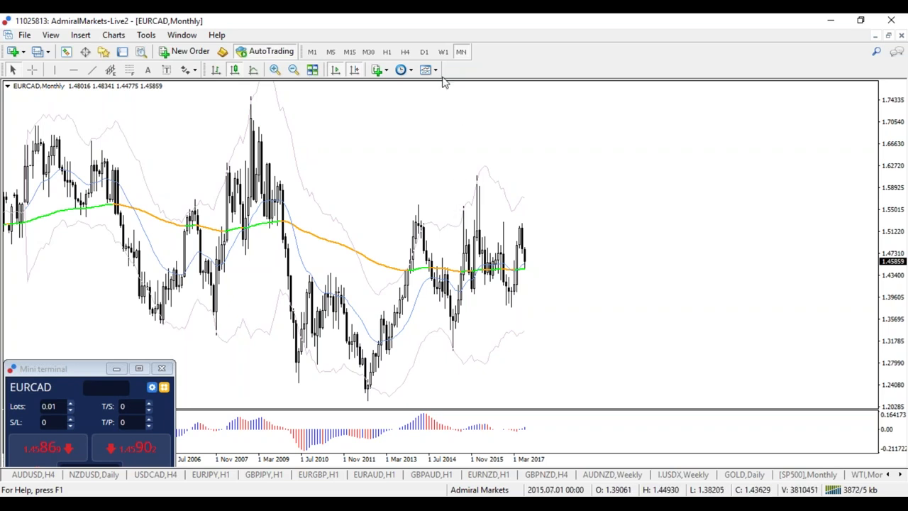
click(443, 52)
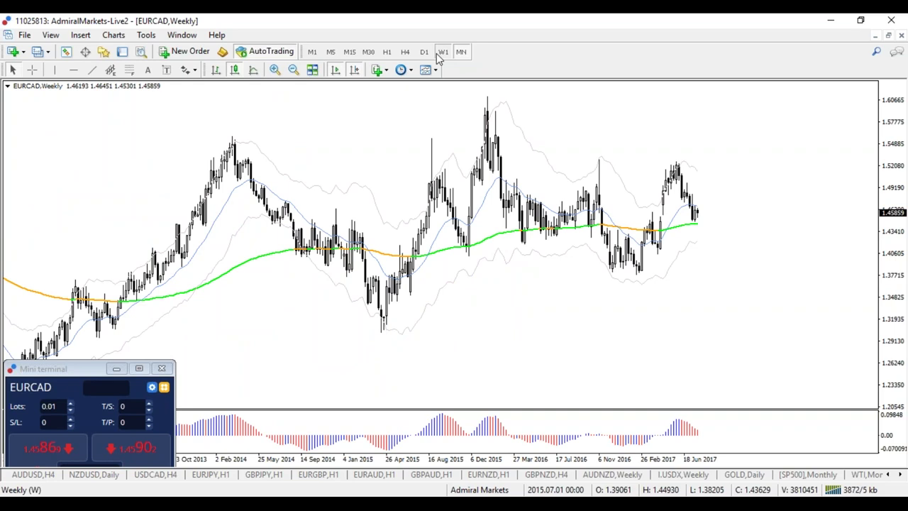
Step: Place green horizontal lines at the early-2014 high on the weekly EURCAD chart and at the early-April 2017 high on the daily chart
click(462, 136)
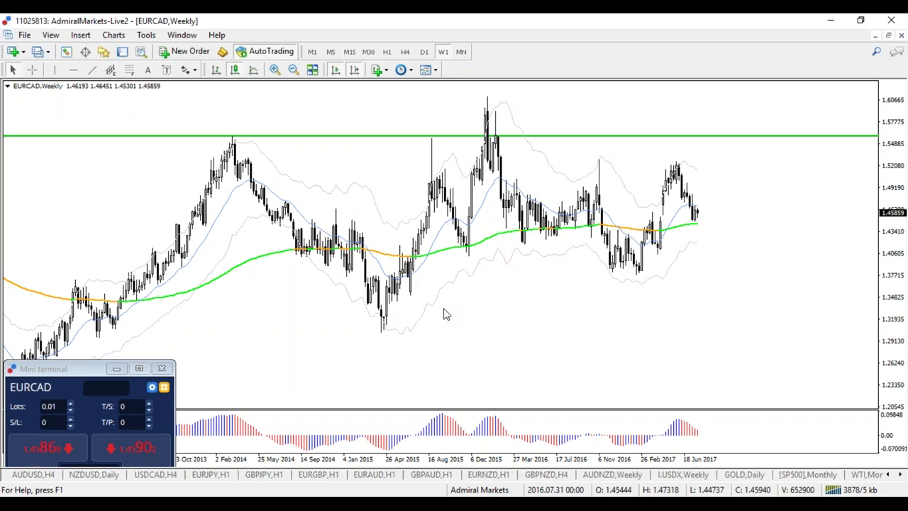
click(424, 52)
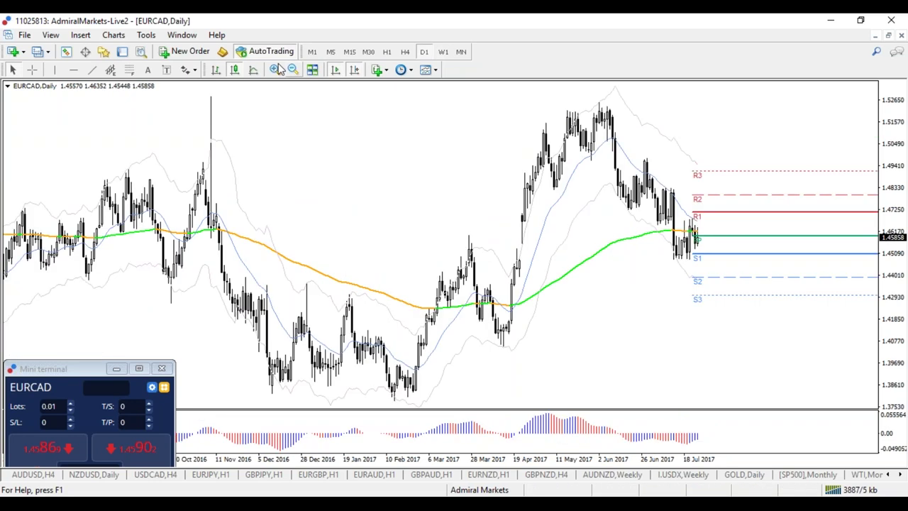
click(73, 70)
click(483, 234)
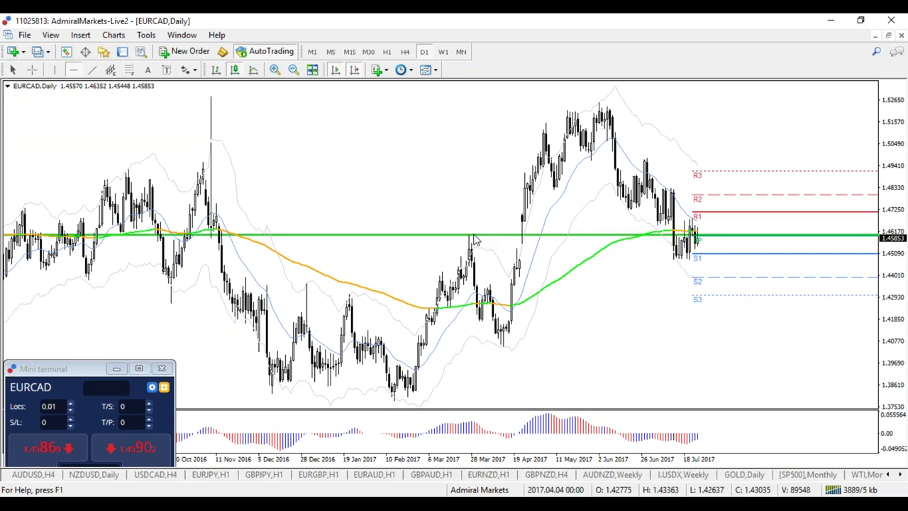
Step: Examine EURCAD on H4 with compressed and enlarged candles, recheck the daily timeframe, and return to H4
click(405, 51)
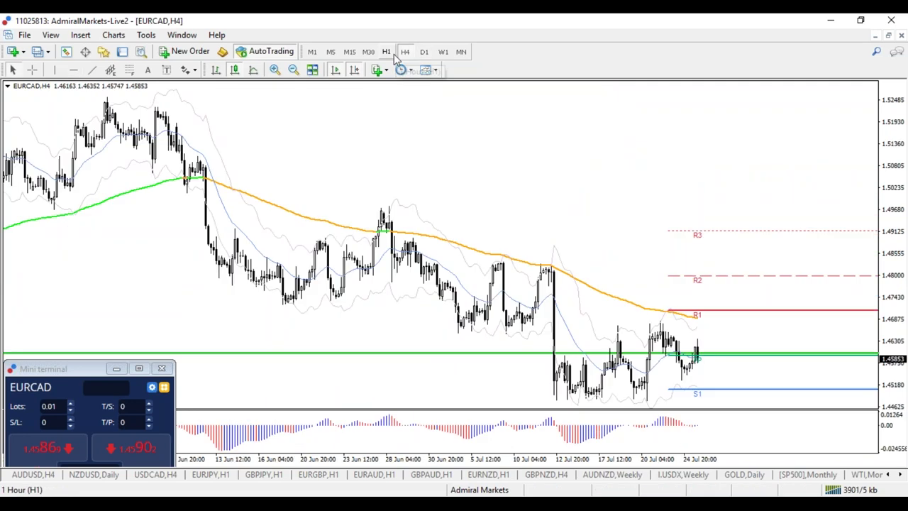
key(minus)
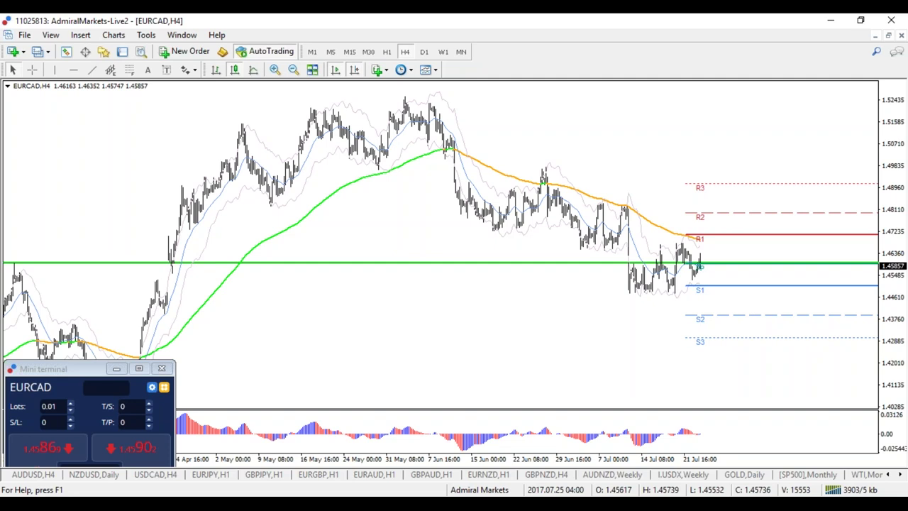
key(plus)
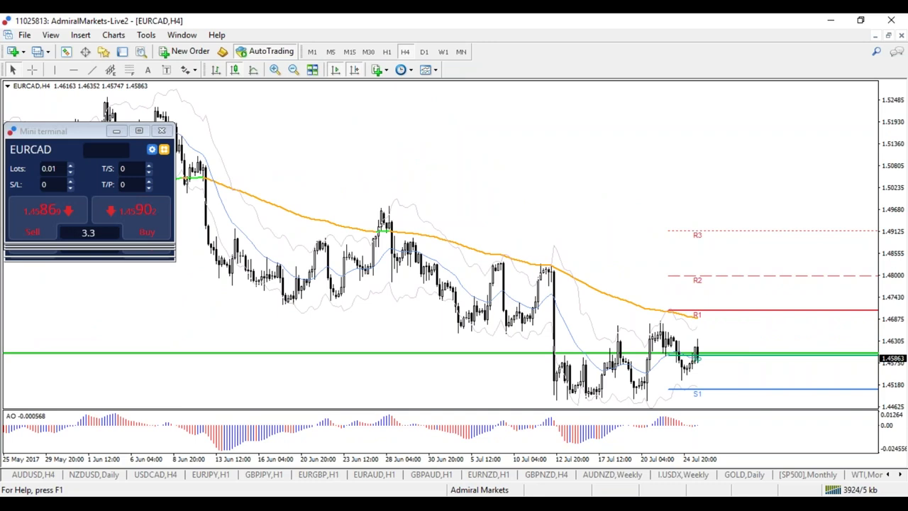
click(424, 51)
click(405, 51)
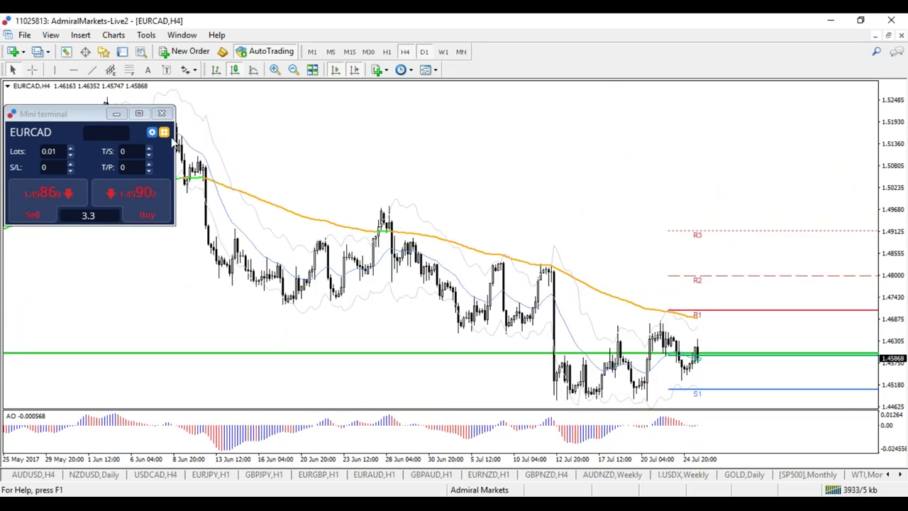
Step: Move the mini terminal above R3 and draw a Fibonacci retracement from the early-June high at 1.52420 to the mid-June low at 1.47249
drag(98, 119, 769, 103)
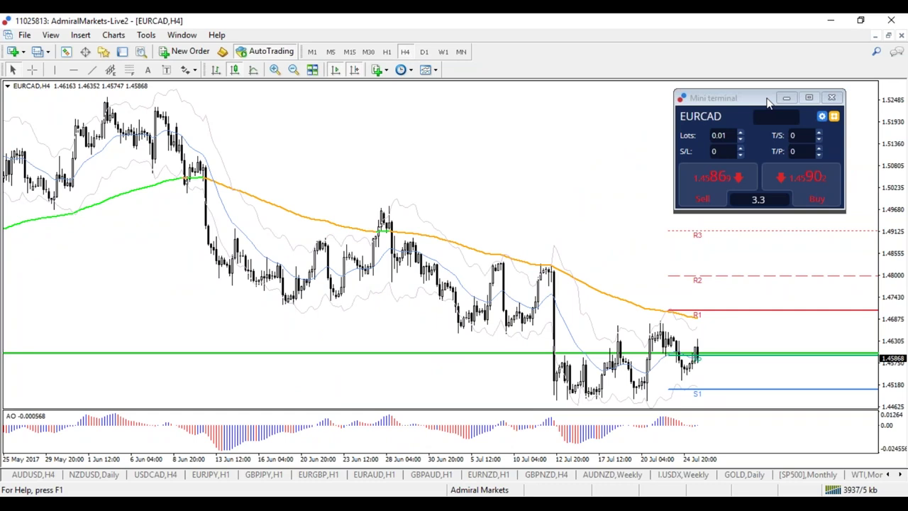
drag(768, 103, 784, 101)
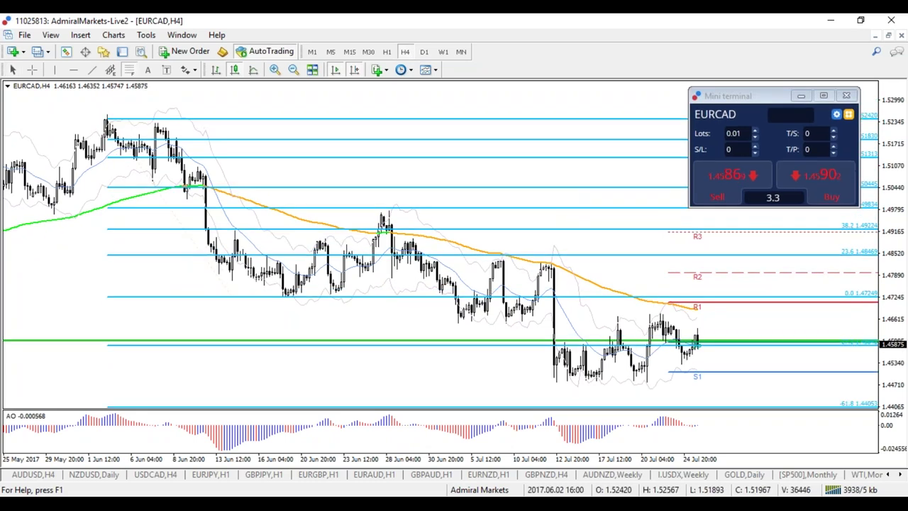
drag(897, 316, 892, 277)
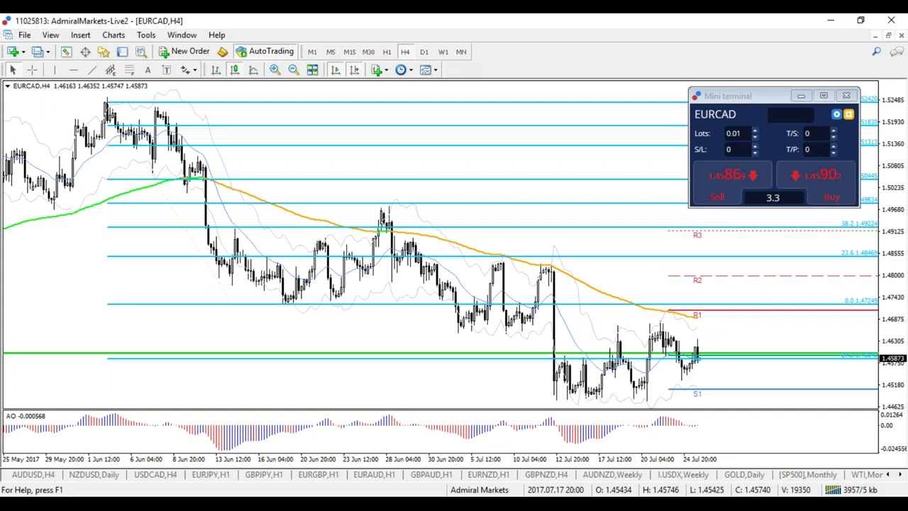
Step: Compare EURCAD on the weekly, H4 and H1 timeframes, and draw a purple trendline under the 20 and 24 July lows
click(444, 52)
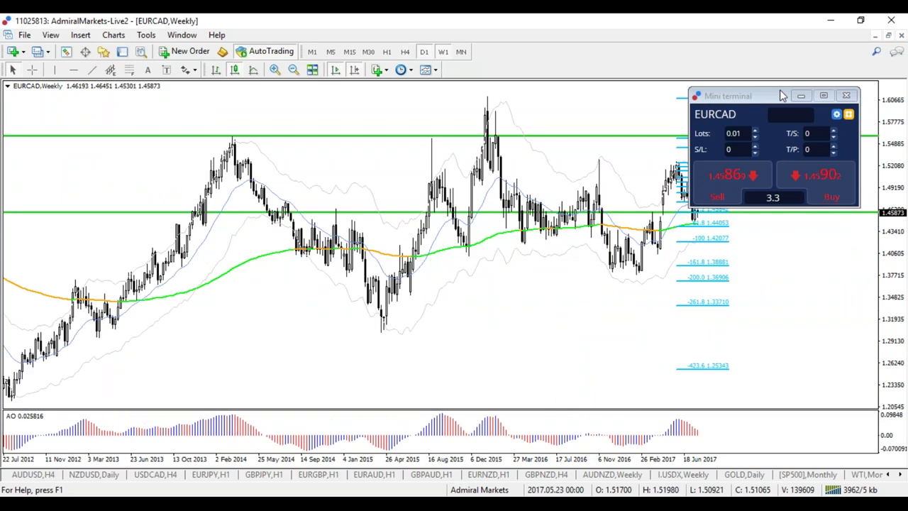
click(405, 51)
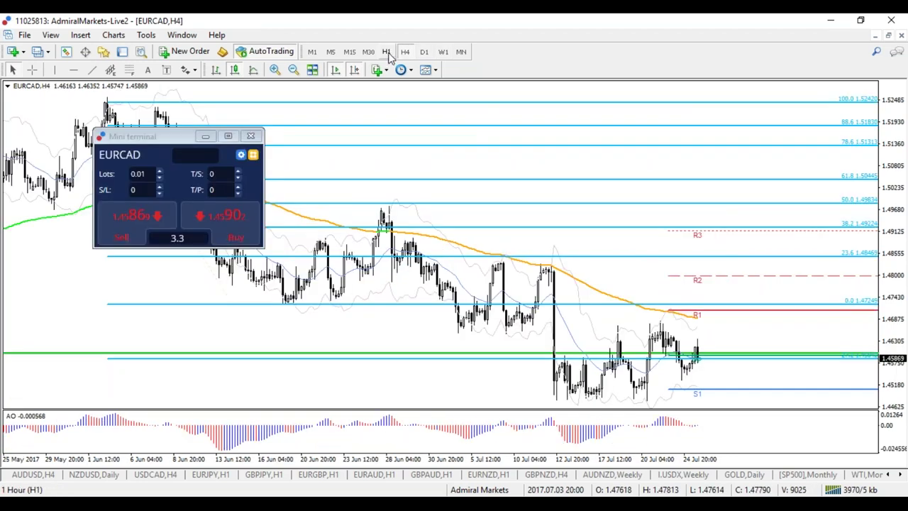
click(387, 52)
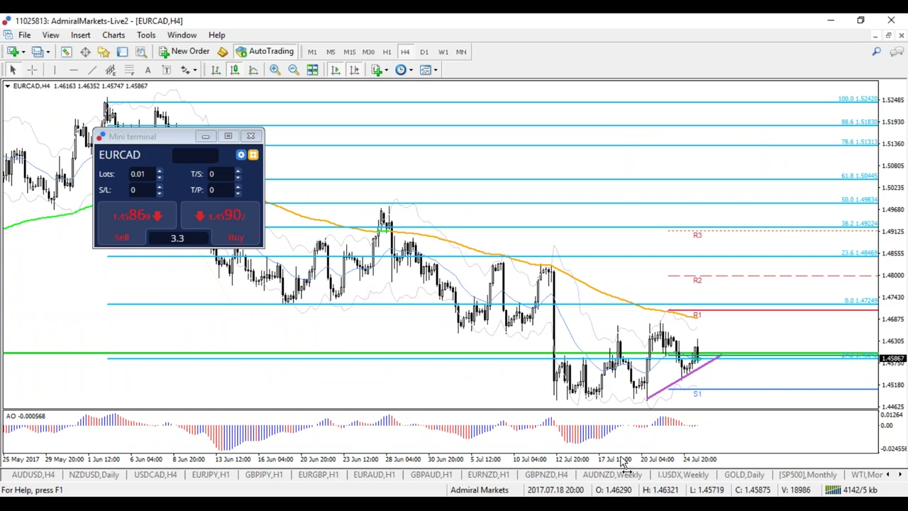
Step: Examine the H4 candles around the purple trendline, PP and green line at several zoom levels, and move the mini terminal to the chart's corner
drag(623, 462, 616, 465)
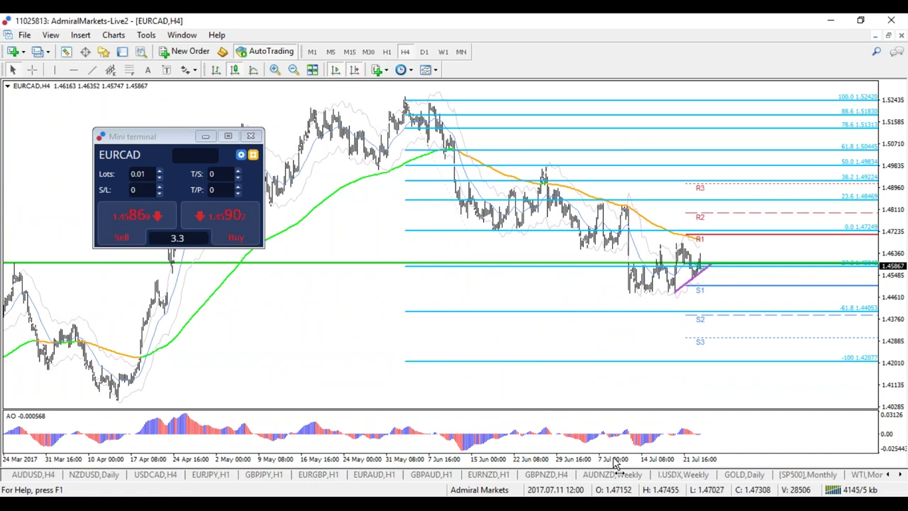
drag(616, 465, 626, 465)
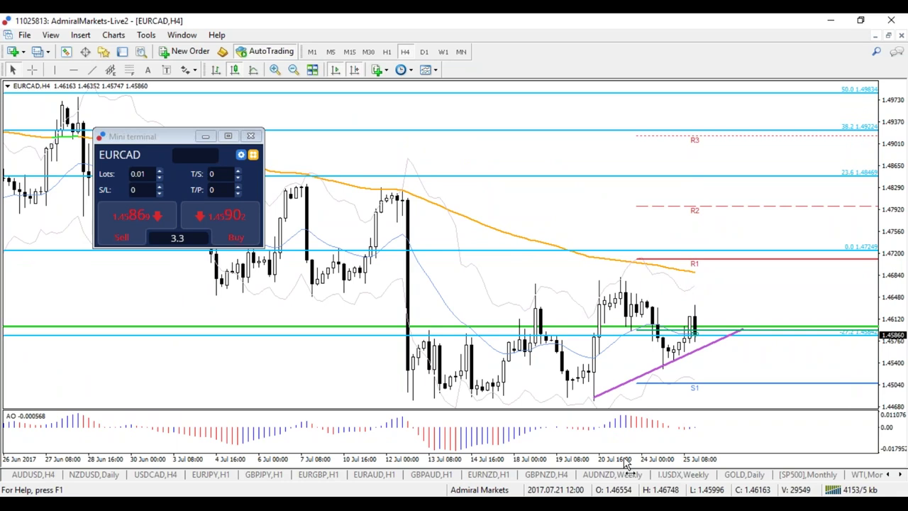
drag(625, 460, 667, 460)
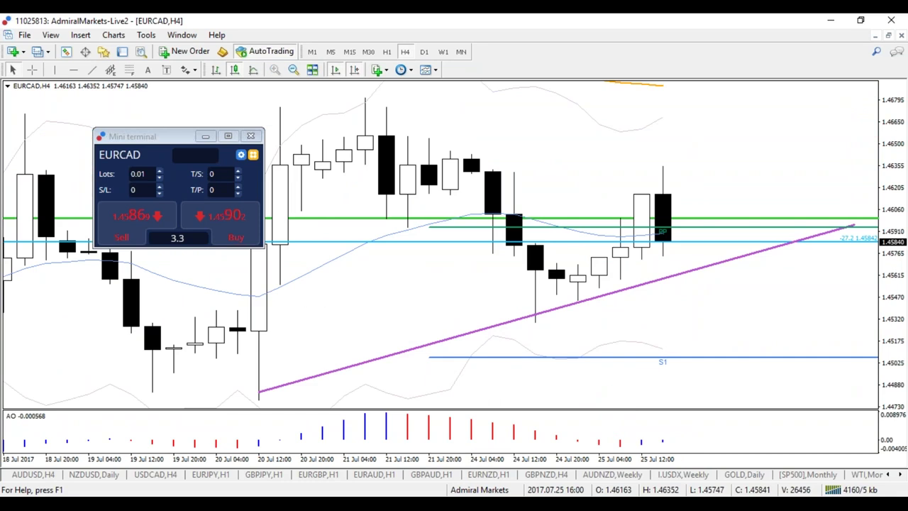
key(minus)
key(minus)
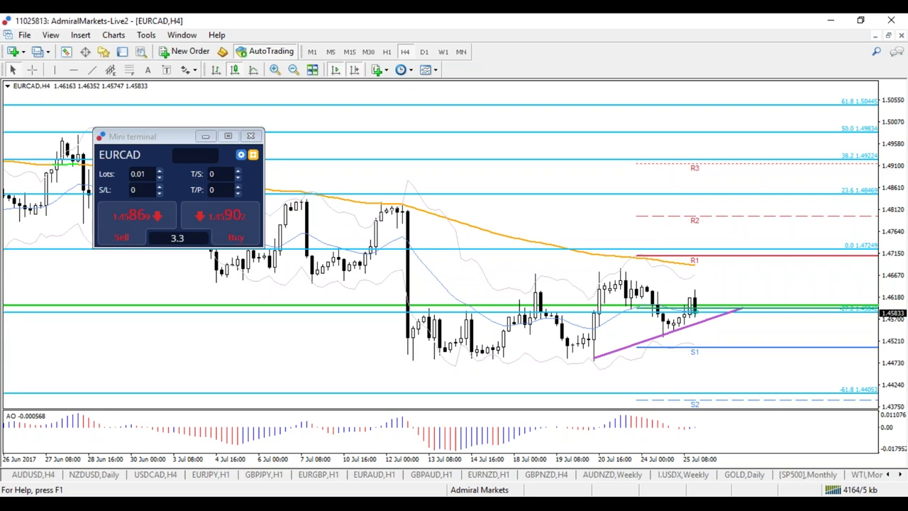
drag(146, 138, 55, 104)
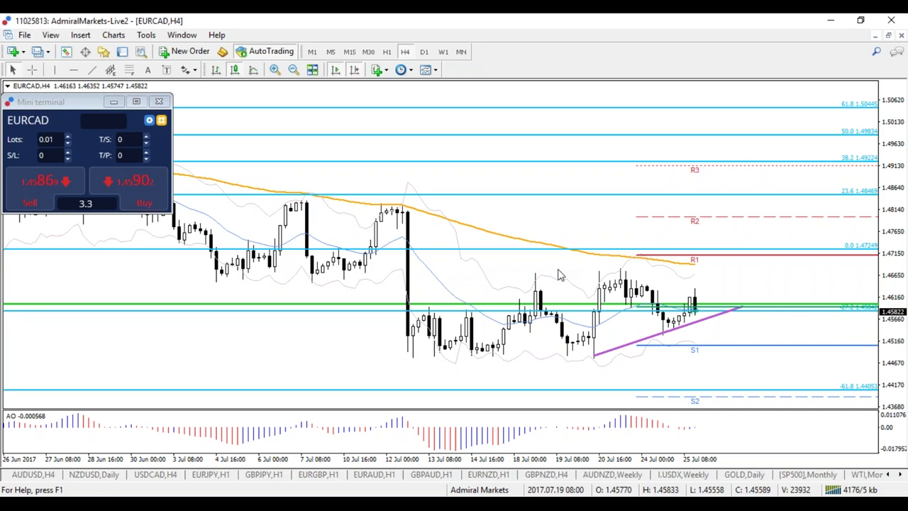
Step: Draw a purple trendline over the July highs on the compressed H1 chart, and trace a blue freehand mark from the top of the 12 July drop
click(387, 52)
click(293, 70)
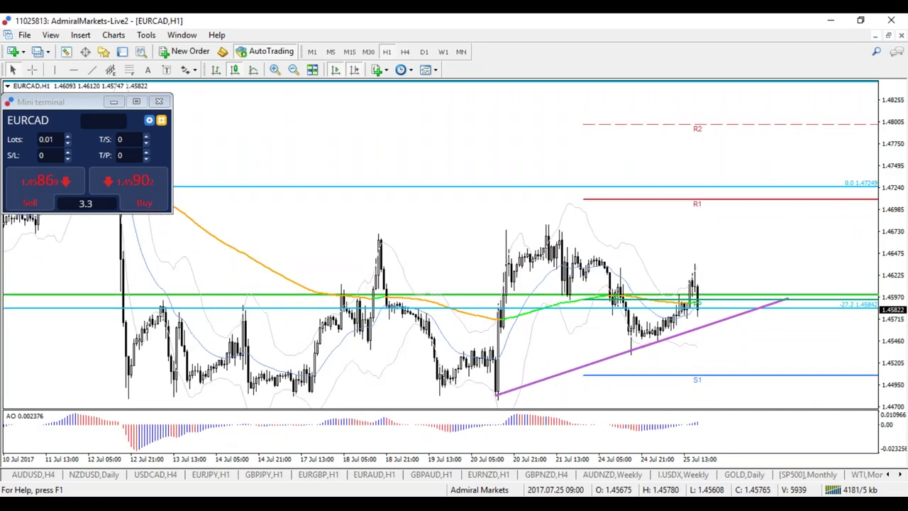
click(294, 69)
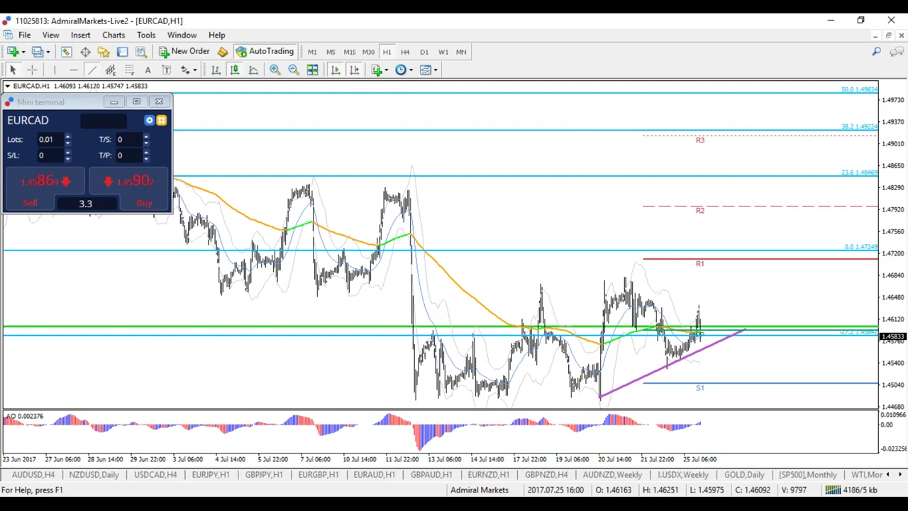
drag(422, 323, 725, 258)
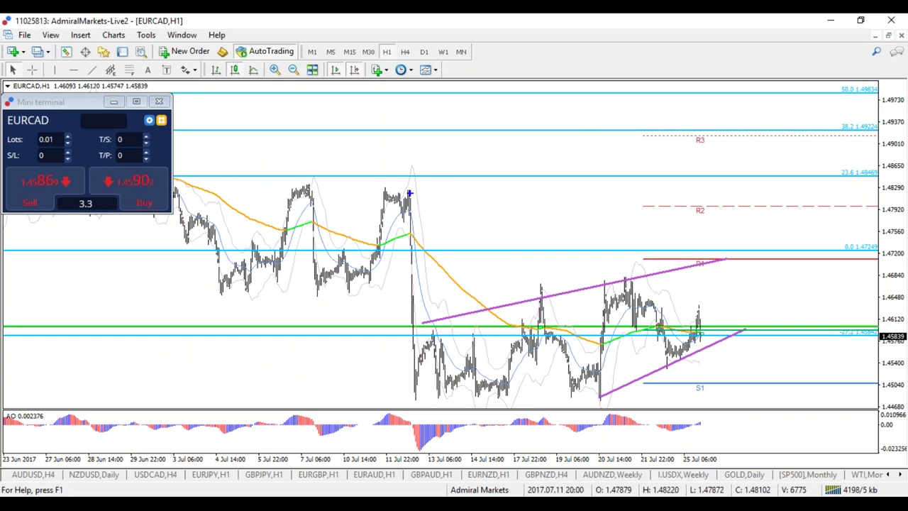
mouse_move(410, 192)
mouse_down()
mouse_move(617, 297)
mouse_move(736, 460)
mouse_up()
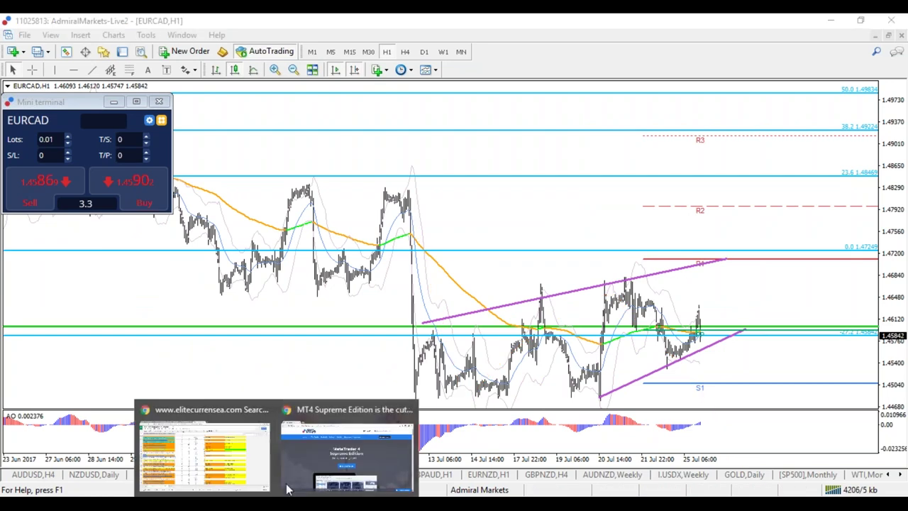
Step: Switch to the Chrome window with Admiral Markets' MT4 Supreme Edition page and display the website's education topics
click(330, 450)
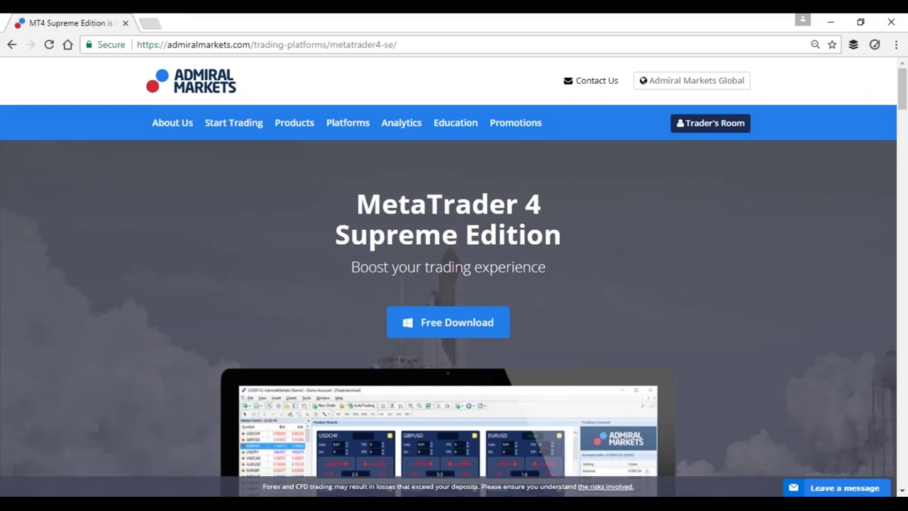
mouse_move(446, 135)
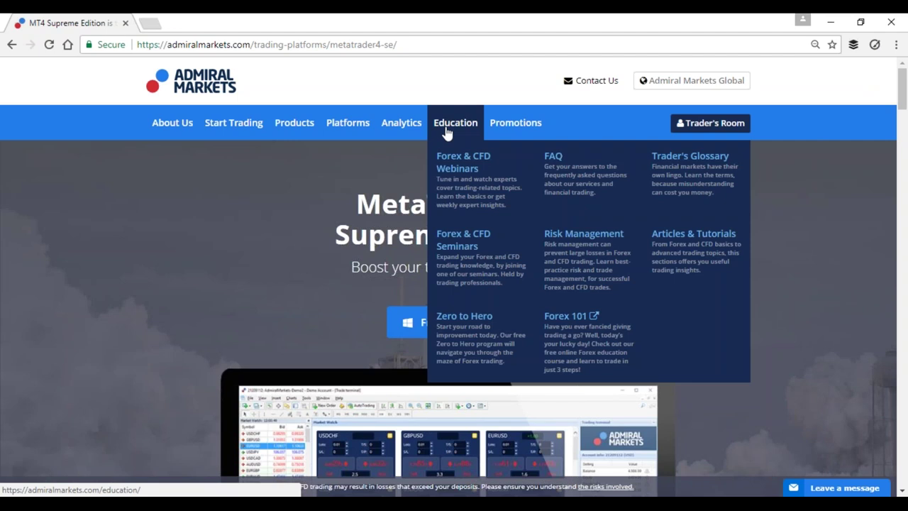